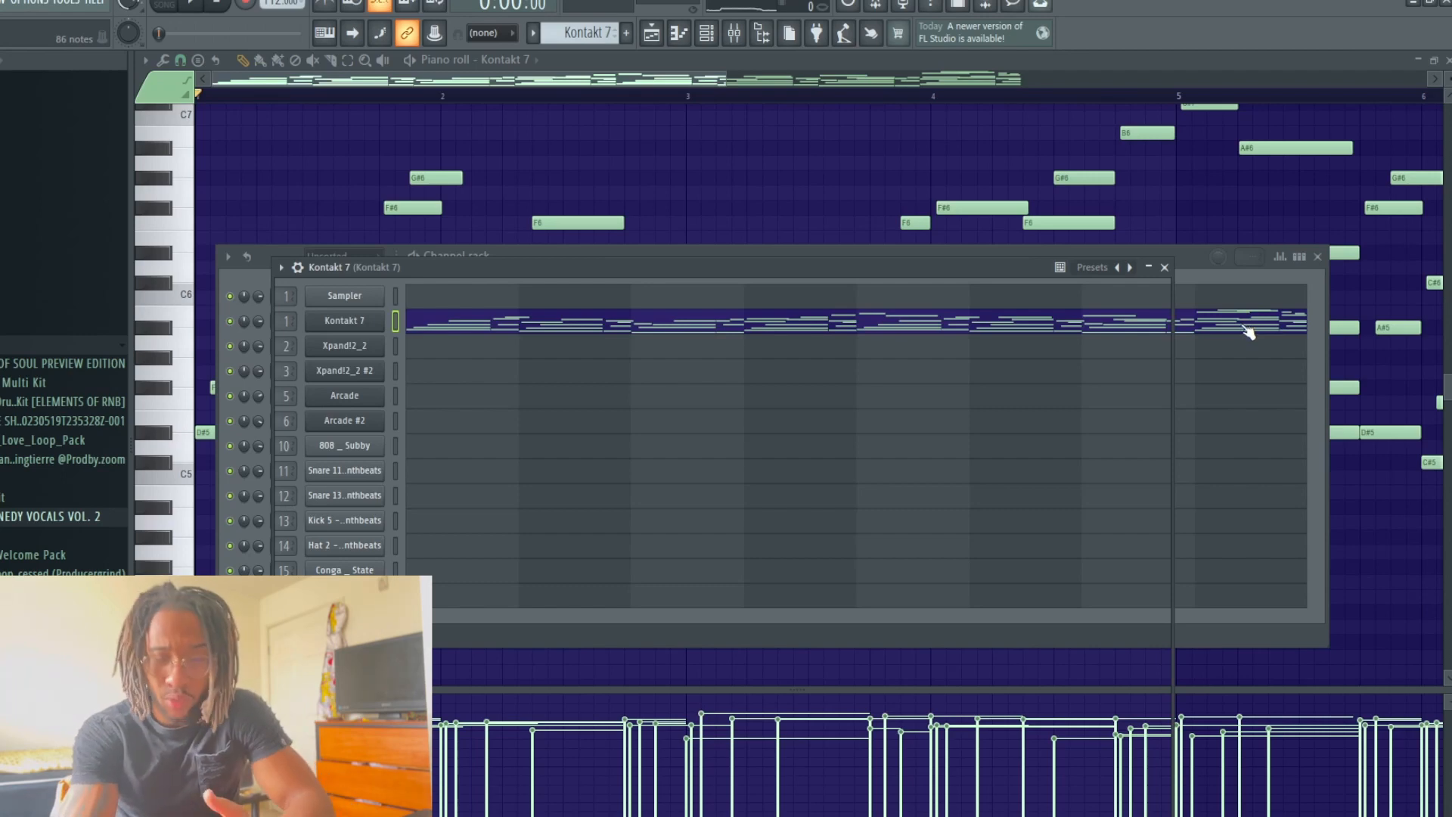
Step: Open the Kontakt 7 channel's notes in the piano roll and play the melody through
{"action": "left_click", "coordinate": [1248, 327]}
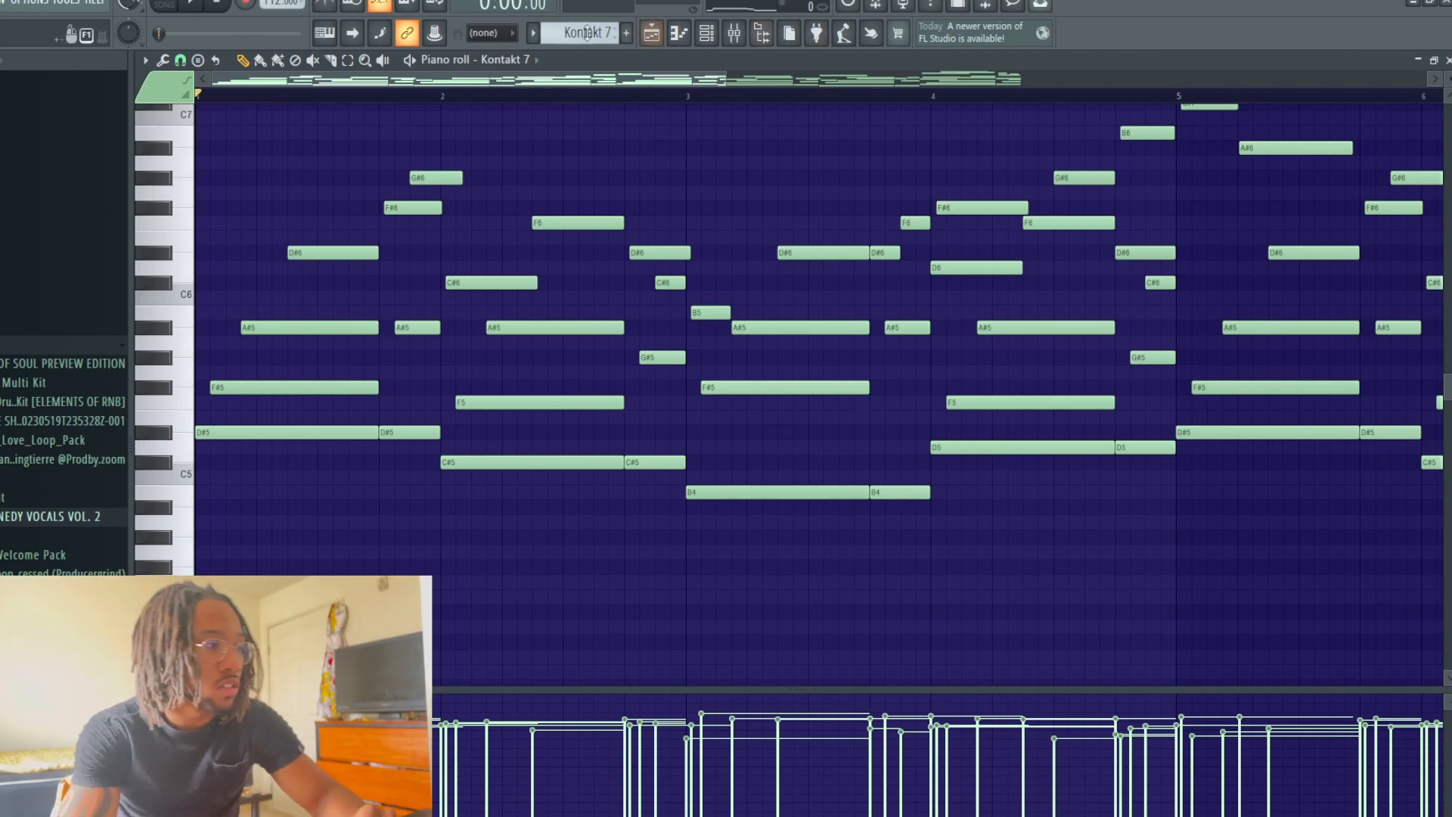
{"action": "key", "text": "space"}
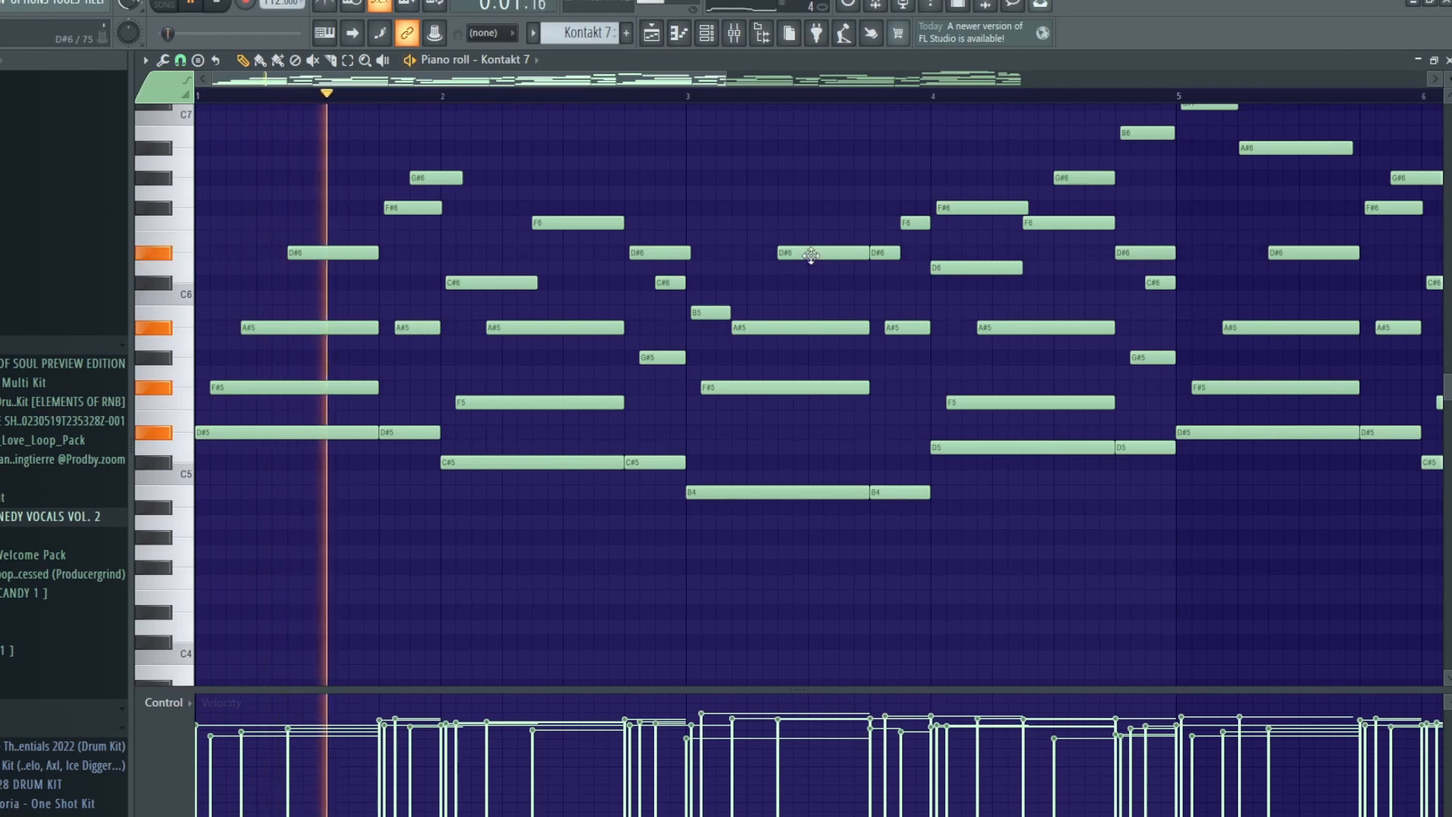
{"action": "scroll", "coordinate": [817, 255], "scroll_direction": "up", "scroll_amount": 1}
{"action": "left_click_drag", "start_coordinate": [728, 78], "coordinate": [1118, 78]}
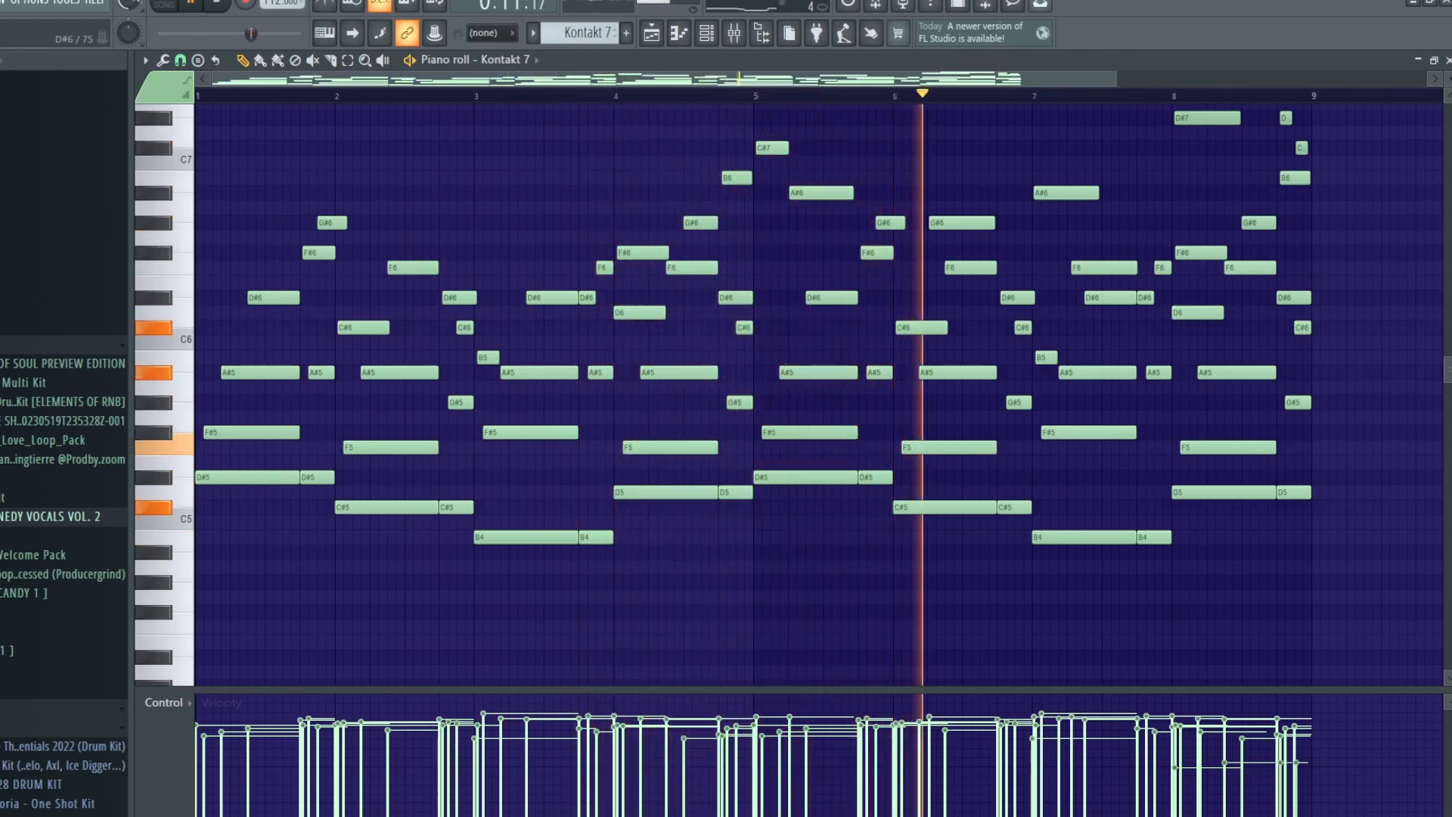
{"action": "scroll", "coordinate": [1426, 334], "scroll_direction": "up", "scroll_amount": 2}
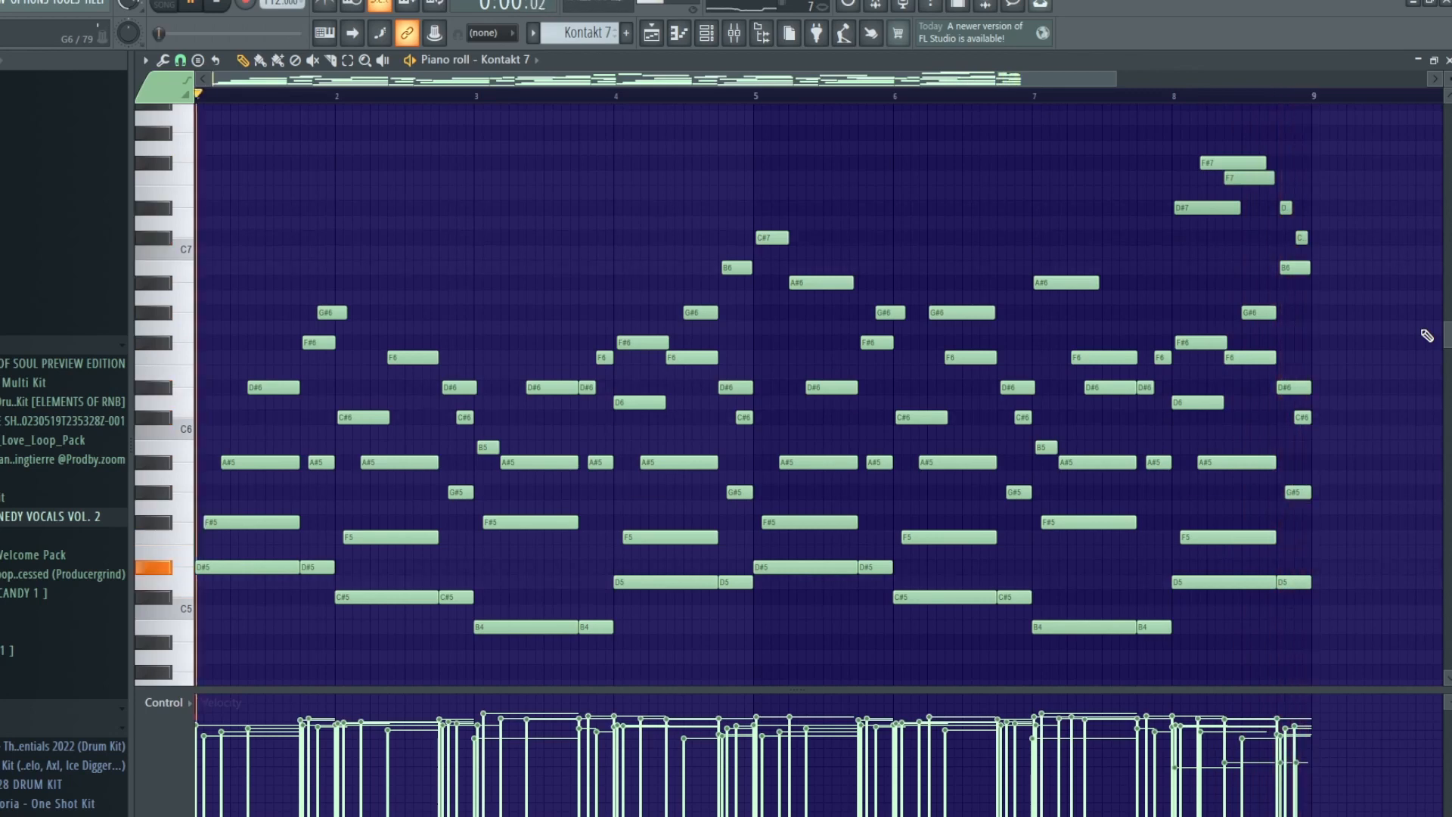
{"action": "key", "text": "space"}
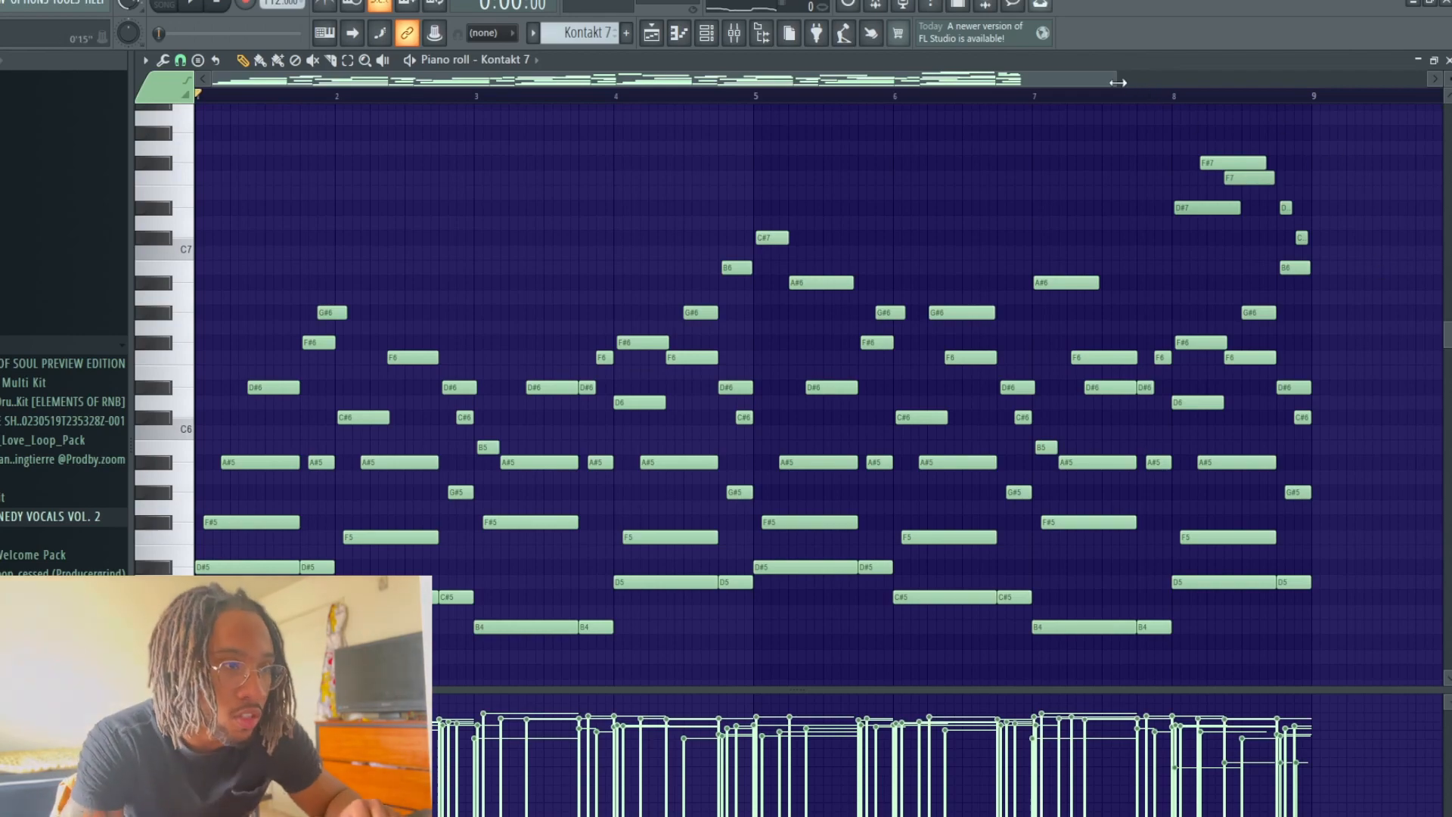
Step: Examine the chord structure by highlighting the B4 to D#5 root notes, the F5 and F#5 notes, and bar 4's long D5
{"action": "left_click_drag", "start_coordinate": [1118, 82], "coordinate": [1427, 79]}
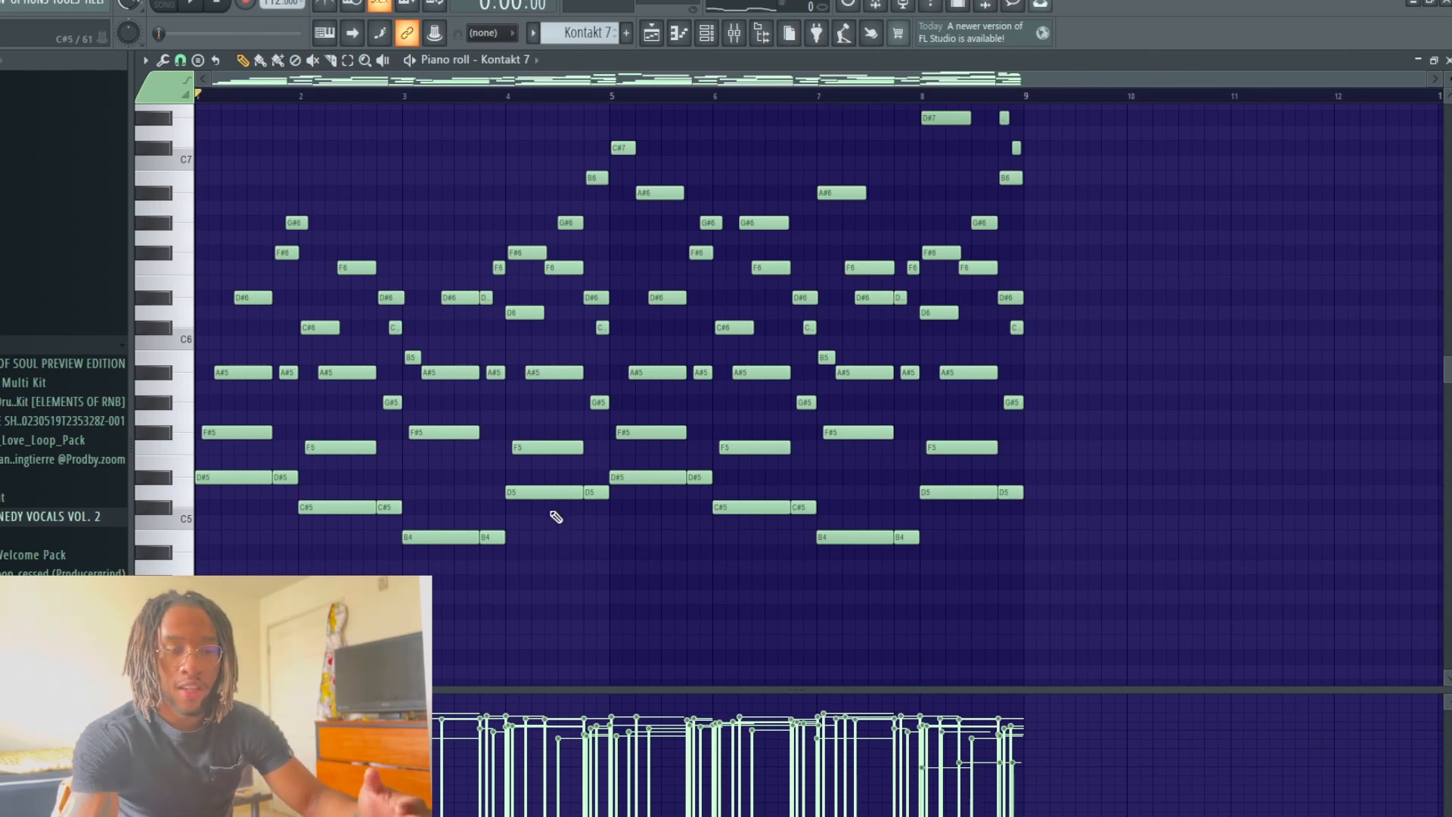
{"action": "left_click_drag", "start_coordinate": [174, 374], "coordinate": [182, 571]}
{"action": "left_click", "coordinate": [1325, 159], "text": "ctrl"}
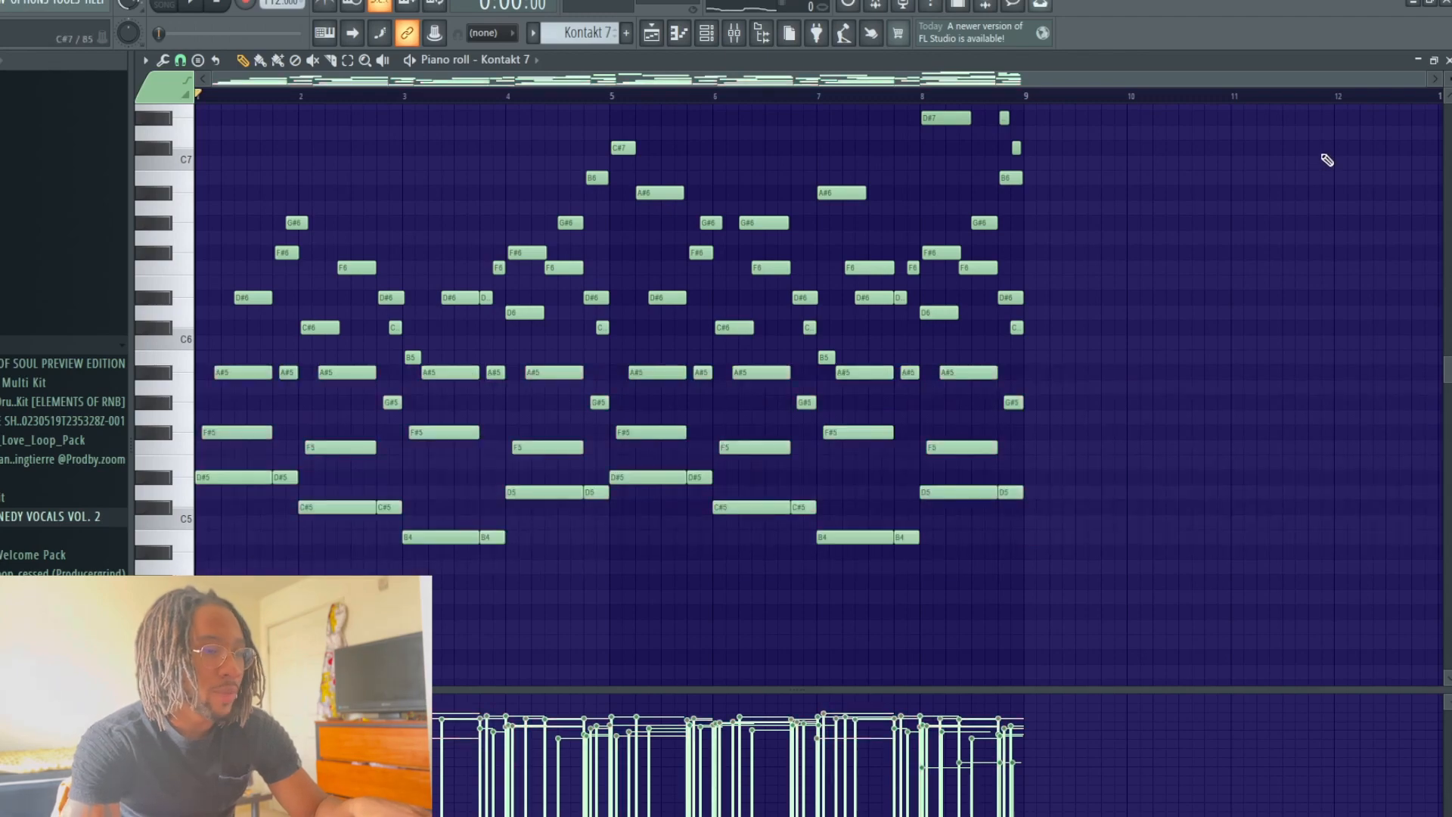
{"action": "left_click_drag", "start_coordinate": [1427, 79], "coordinate": [795, 81]}
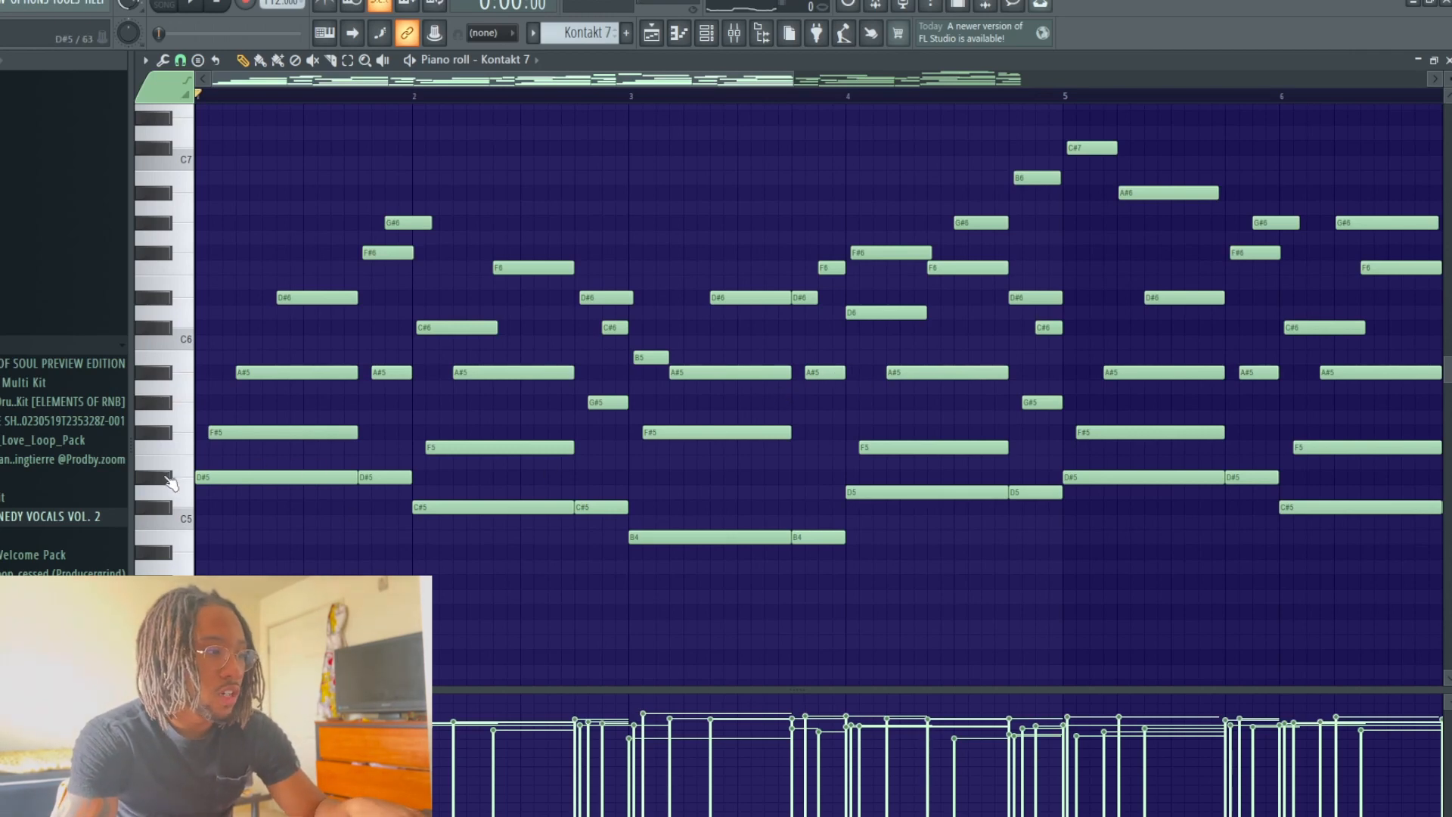
{"action": "left_click_drag", "start_coordinate": [171, 483], "coordinate": [171, 538]}
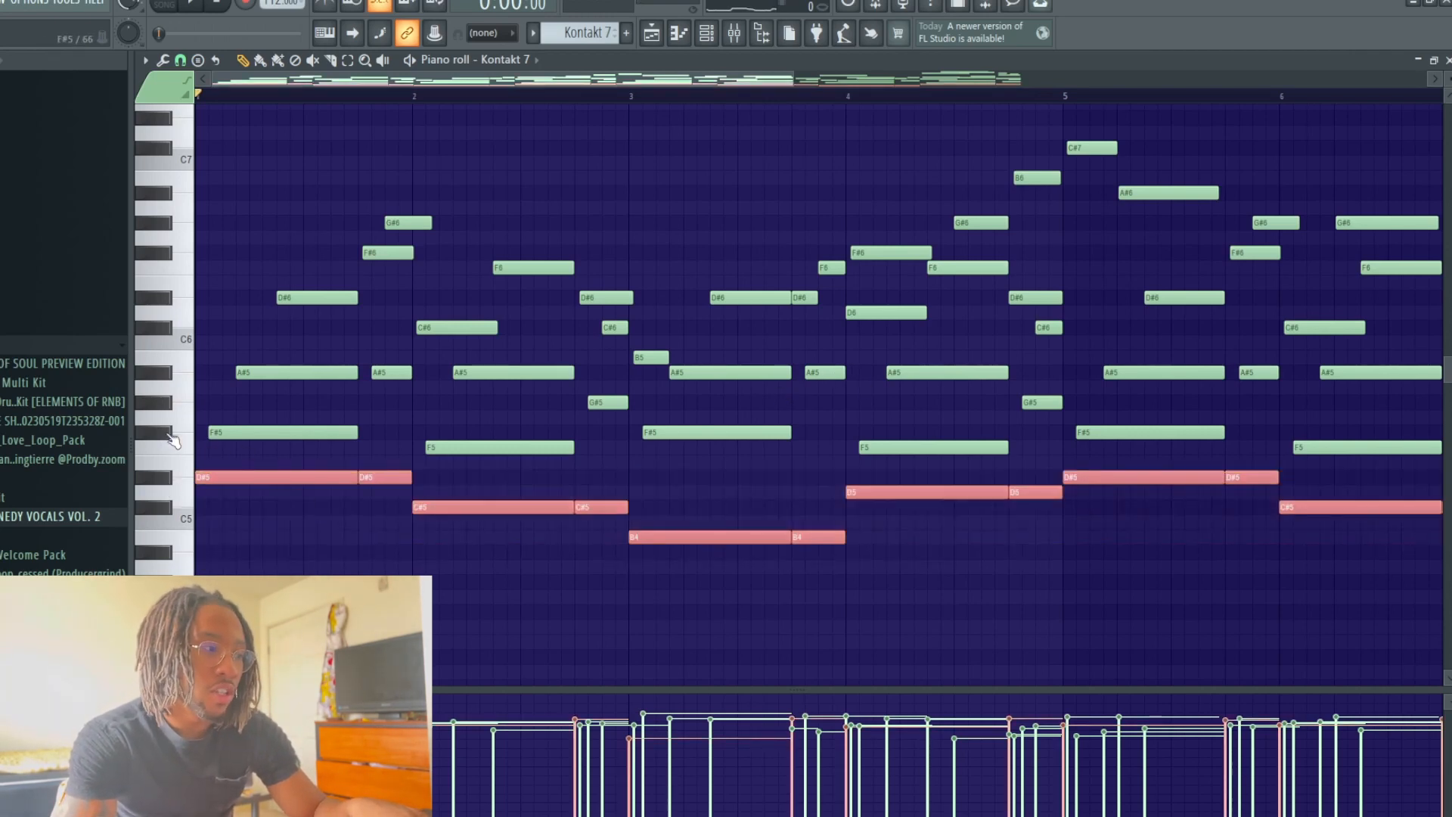
{"action": "left_click_drag", "start_coordinate": [169, 435], "coordinate": [170, 449]}
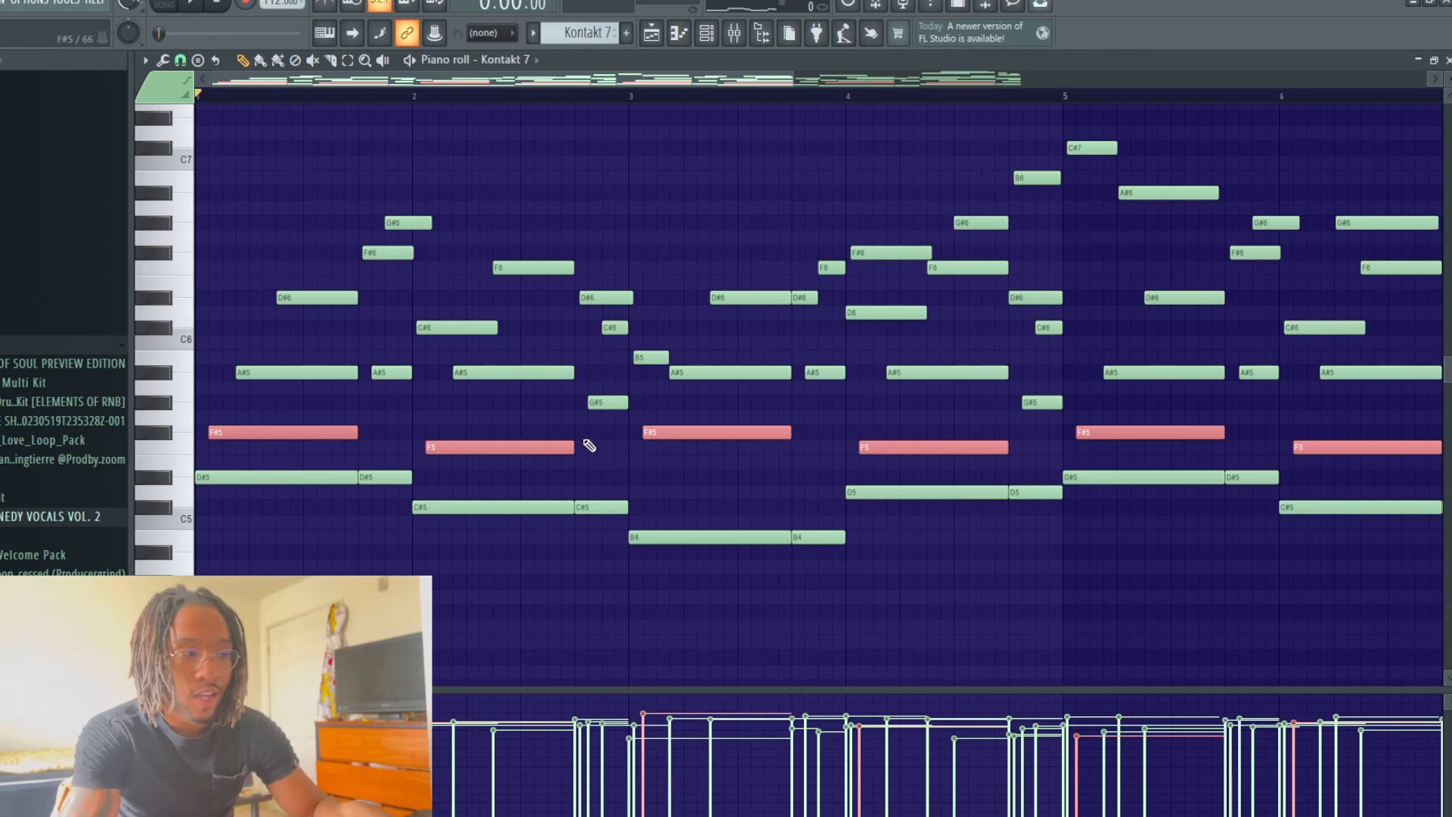
{"action": "left_click", "coordinate": [629, 484], "text": "ctrl"}
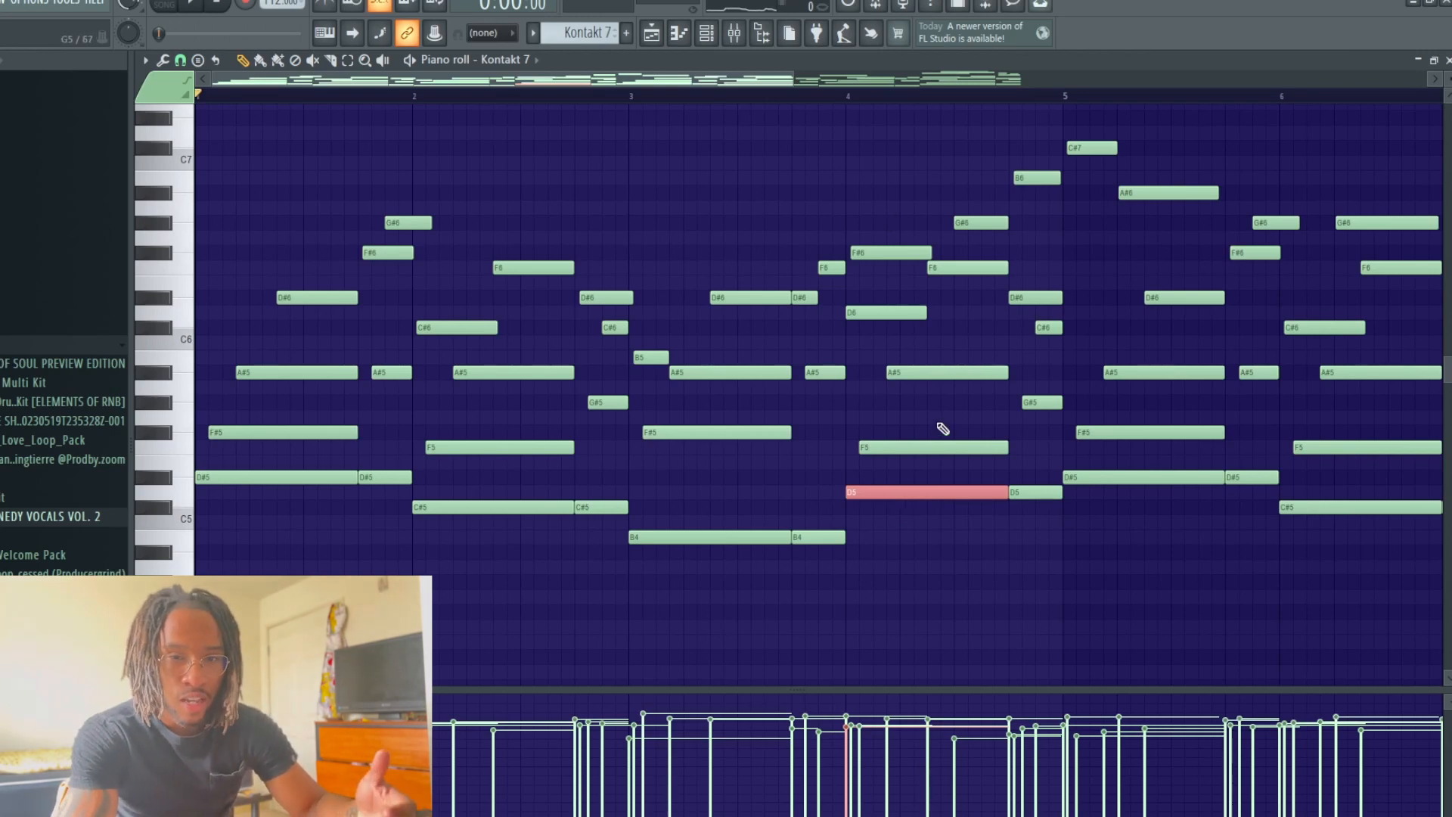
Step: Play back the opening bars of the Kontakt 7 melody
{"action": "left_click", "coordinate": [638, 99]}
{"action": "key", "text": "space"}
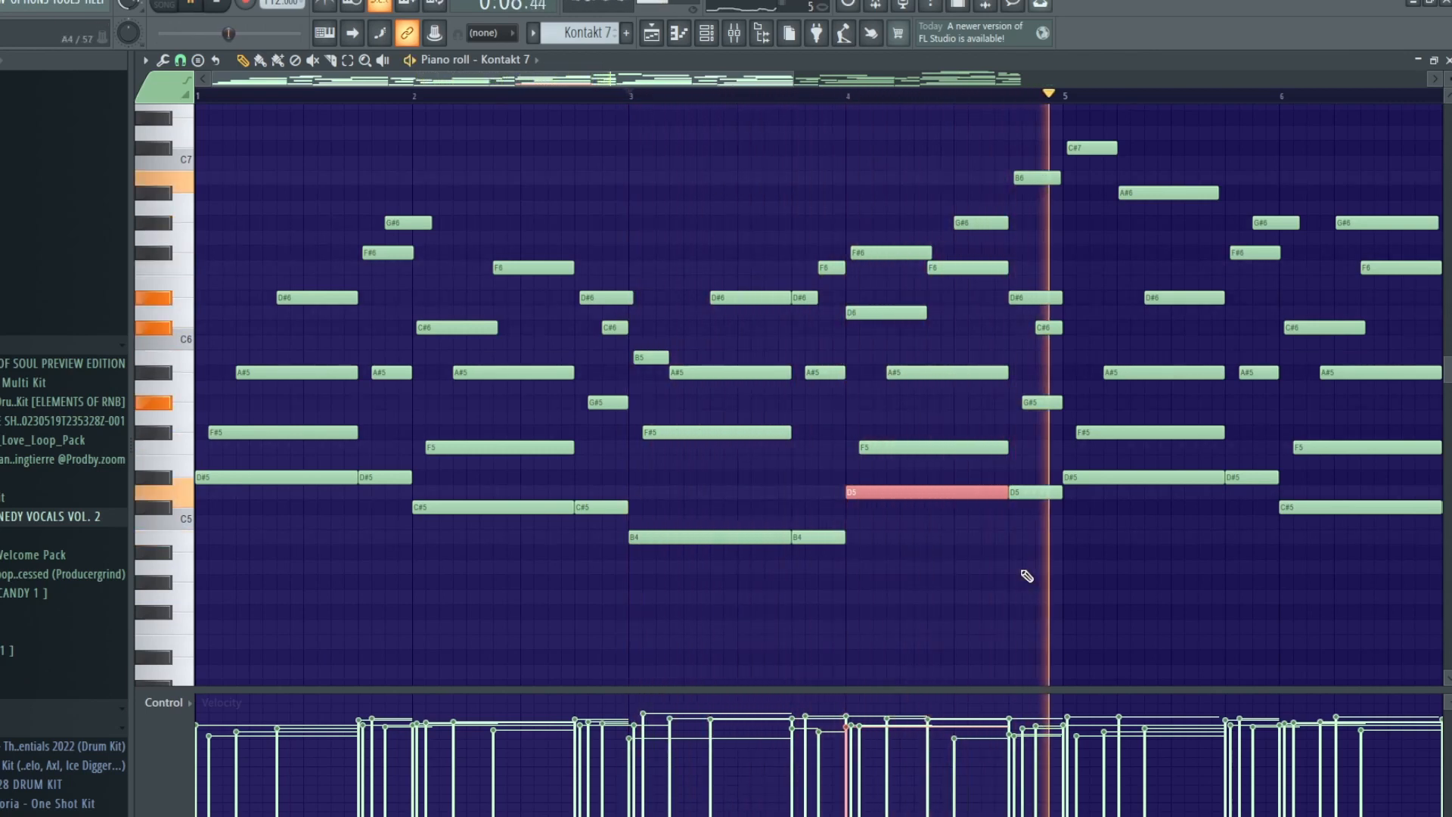
{"action": "key", "text": "space"}
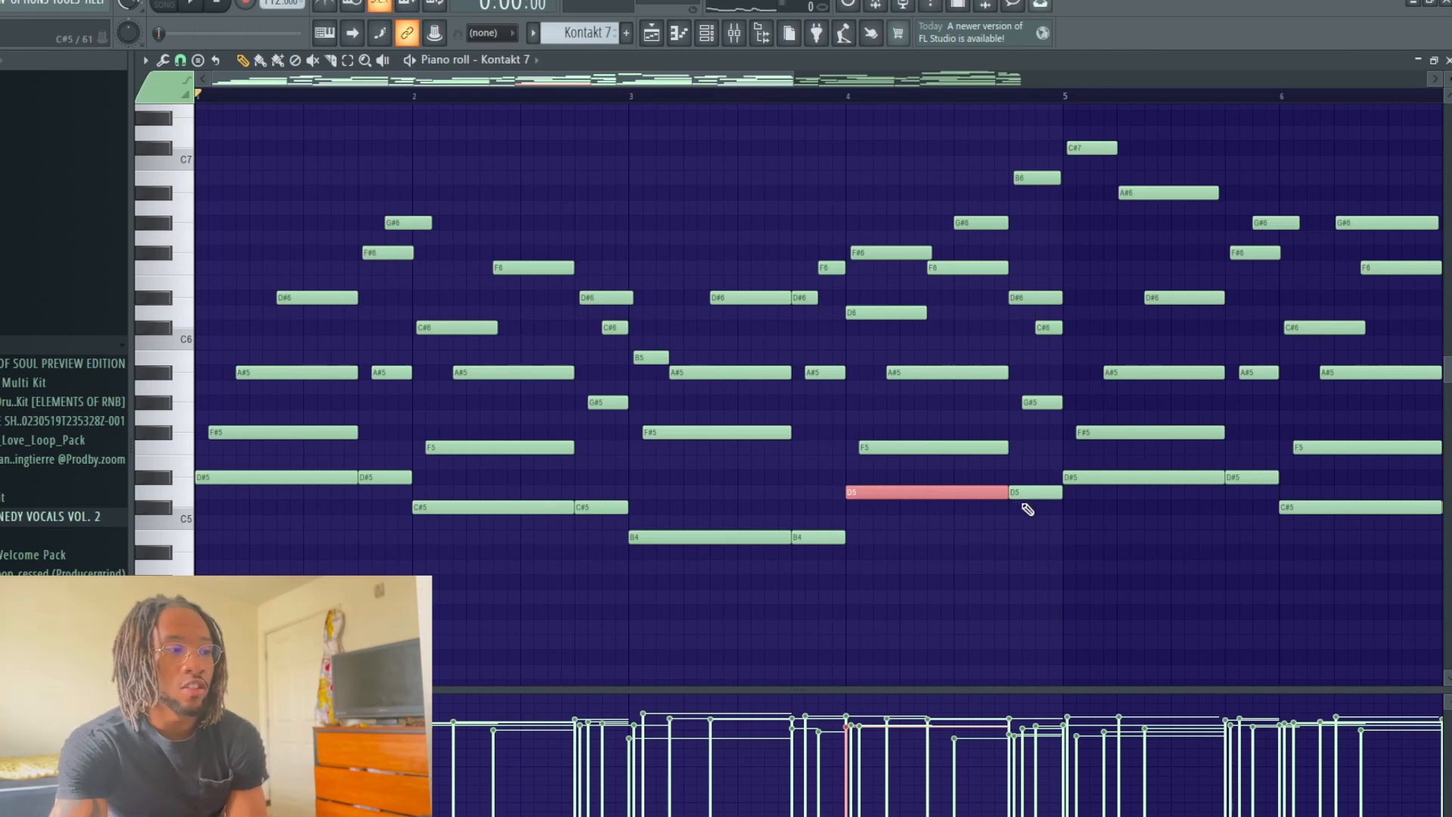
Step: Draft a broken chord of B4, F#5, D#5 and C#5 in bar 9 and repeat it in bar 10 over A#4
{"action": "left_click_drag", "start_coordinate": [161, 372], "coordinate": [160, 509]}
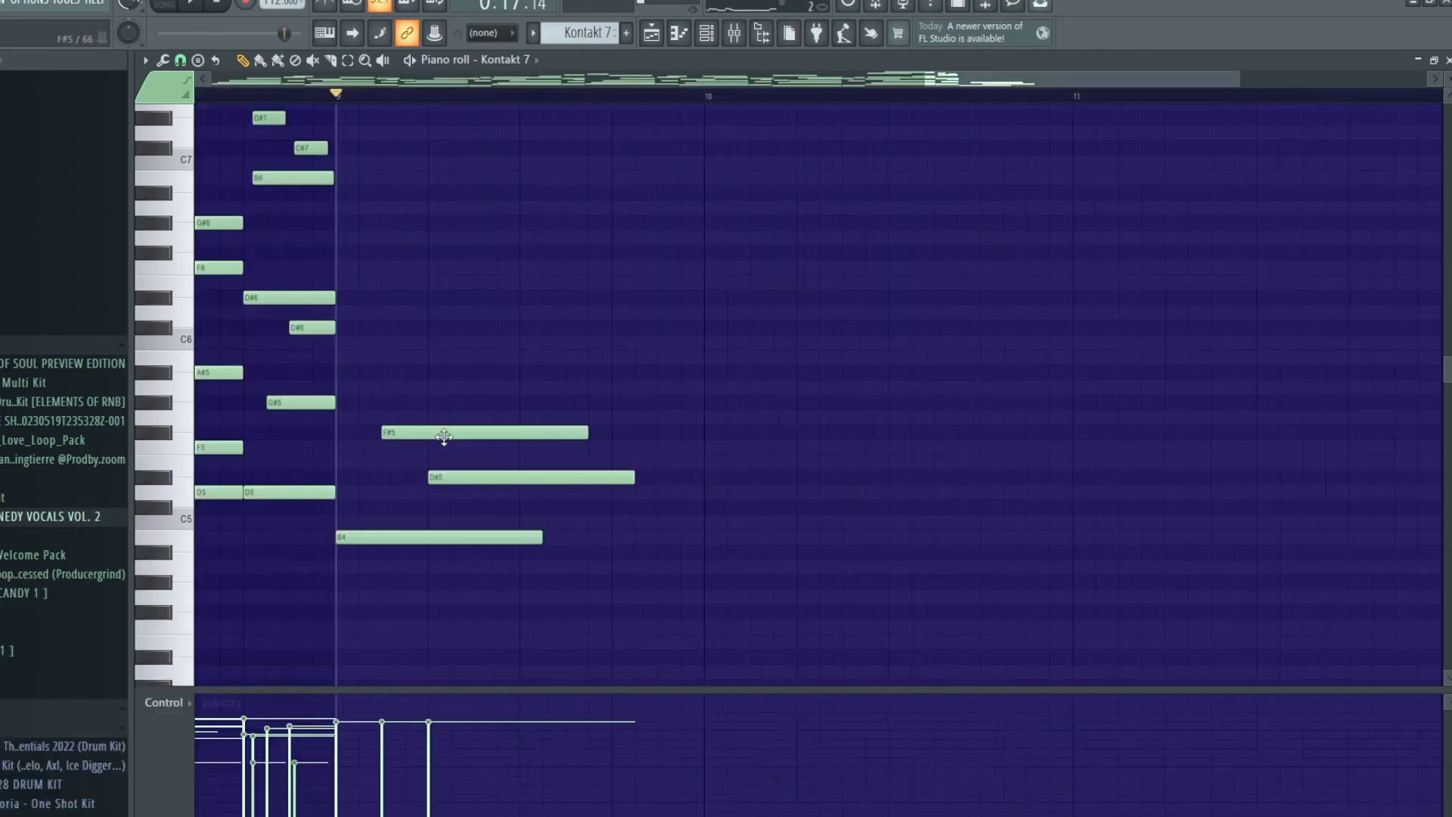
{"action": "key", "text": "space"}
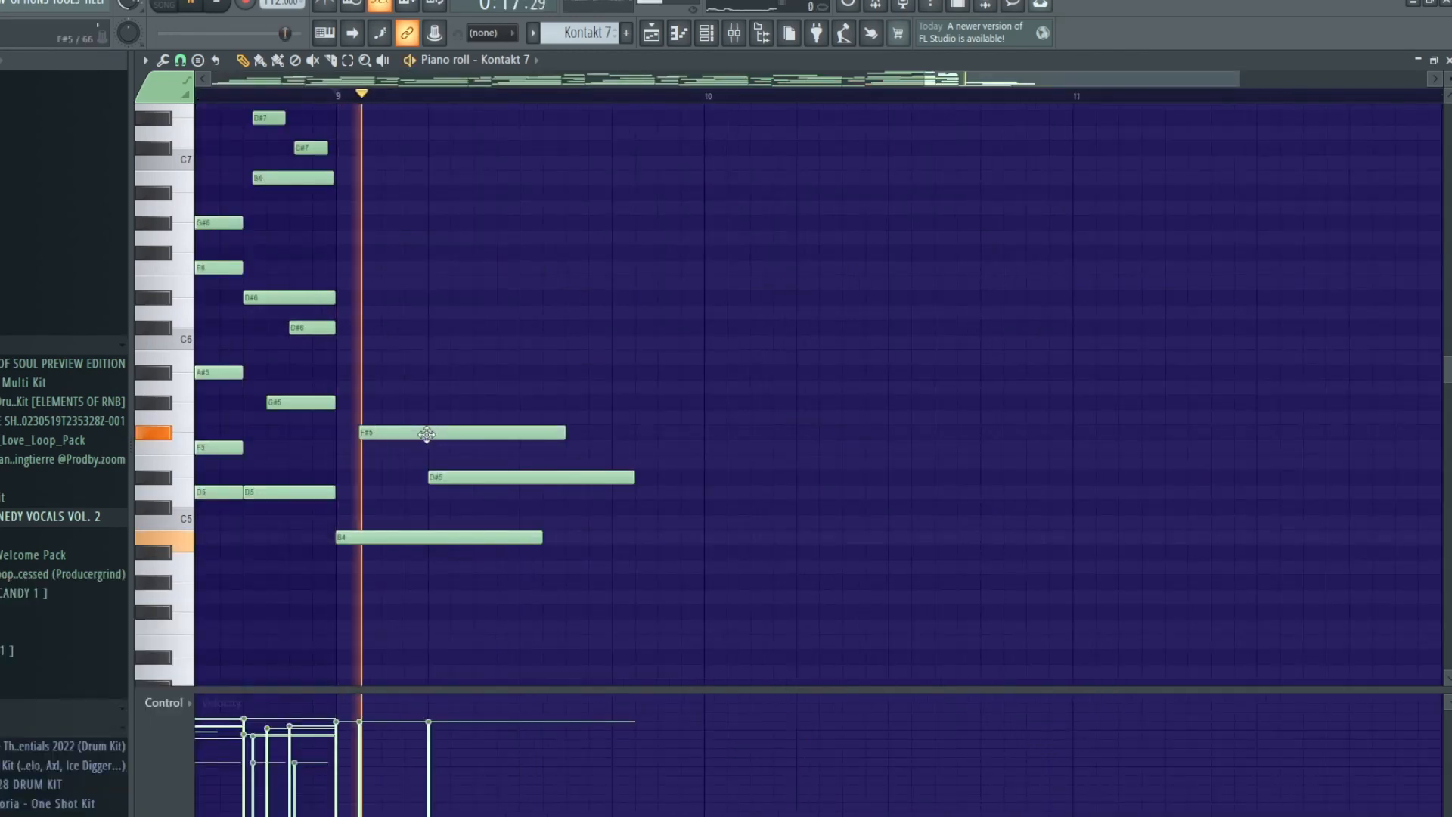
{"action": "key", "text": "space"}
{"action": "key", "text": "space"}
{"action": "left_click_drag", "start_coordinate": [478, 383], "coordinate": [492, 358]}
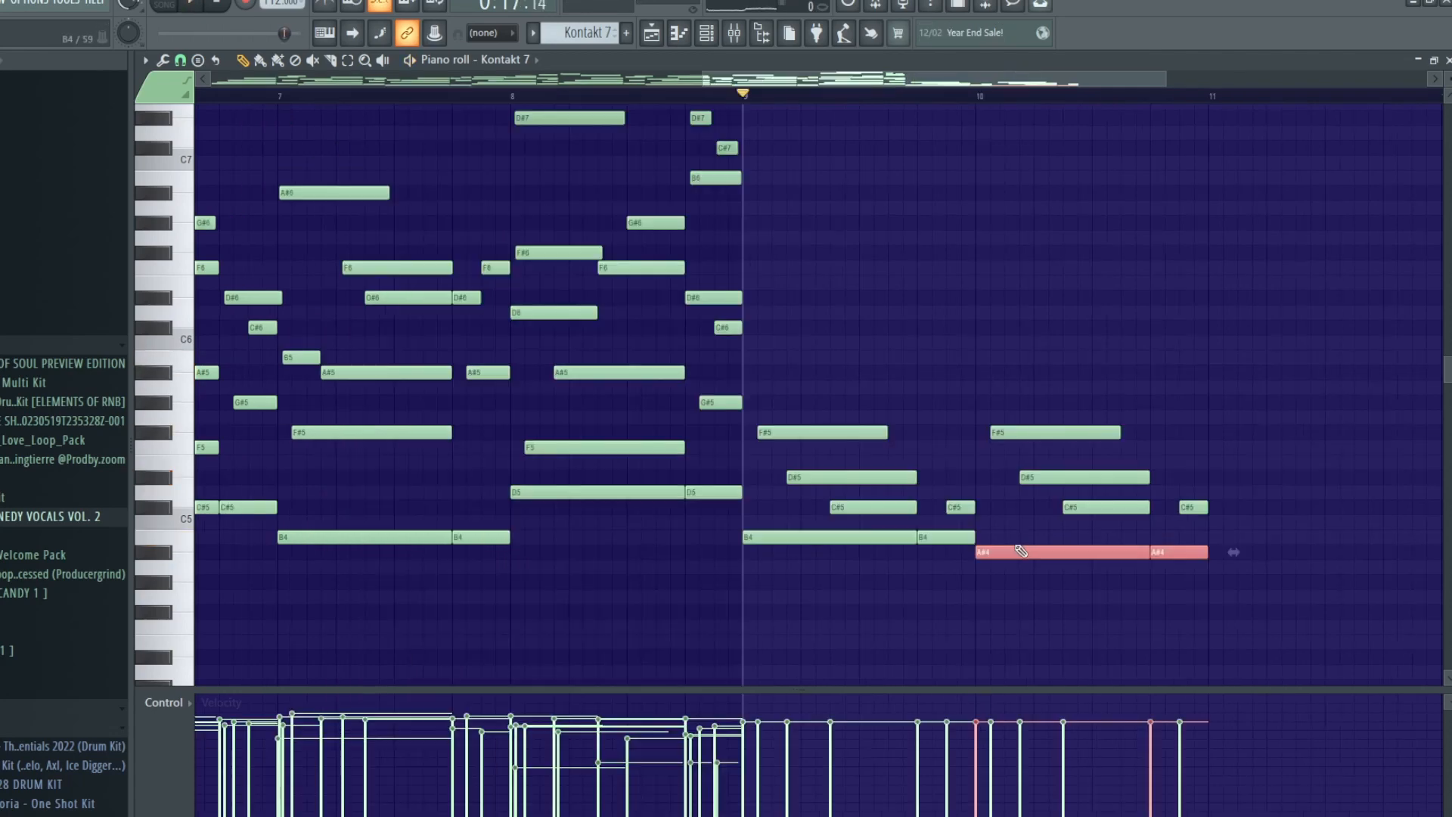
Step: Replace the draft with broken A5, F#5 and E5 chords in bars 9 to 11 over D5, C#5 and A4 roots
{"action": "key", "text": "space"}
{"action": "left_click_drag", "start_coordinate": [1036, 480], "coordinate": [1068, 478]}
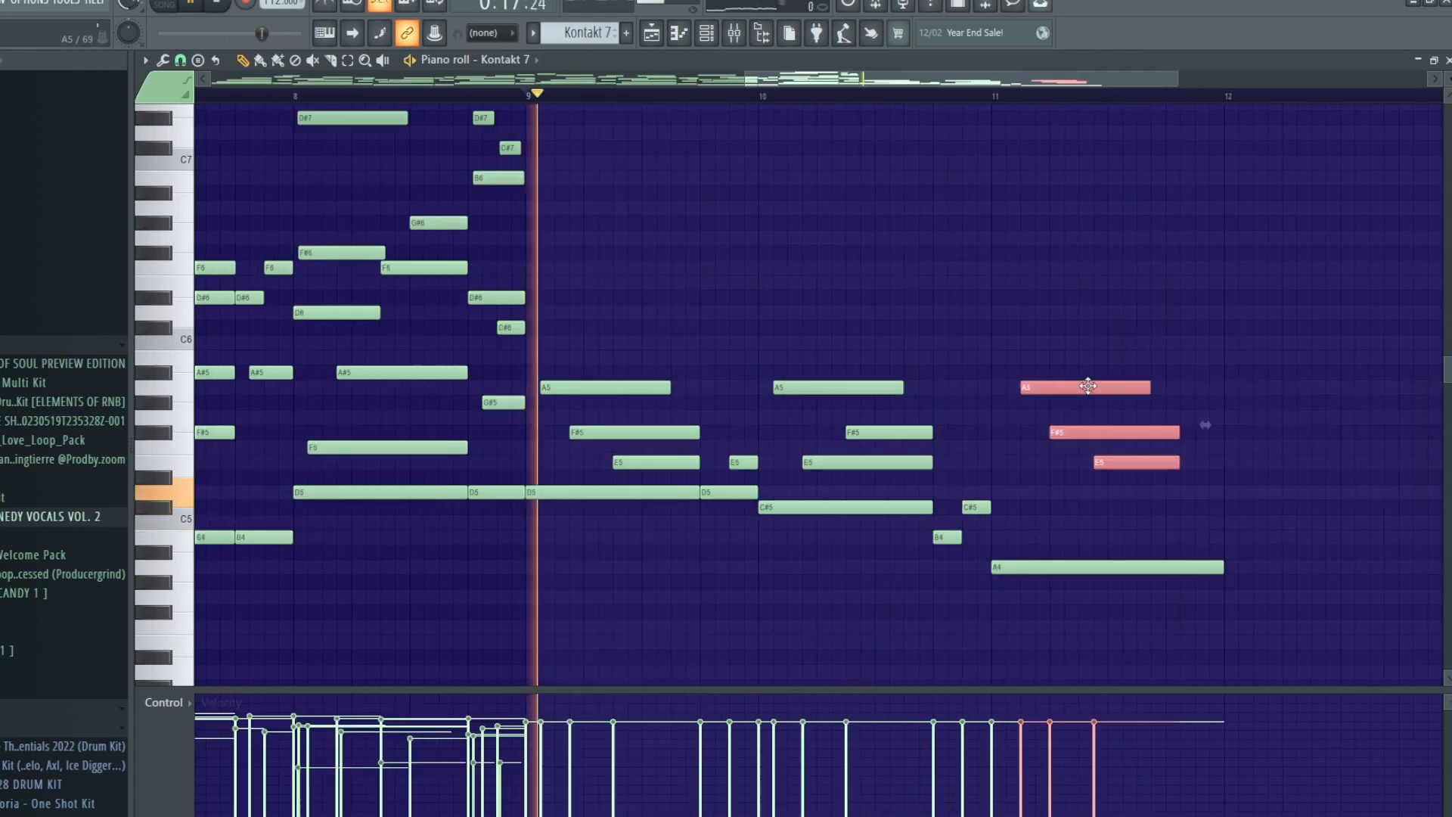
{"action": "left_click", "coordinate": [965, 499]}
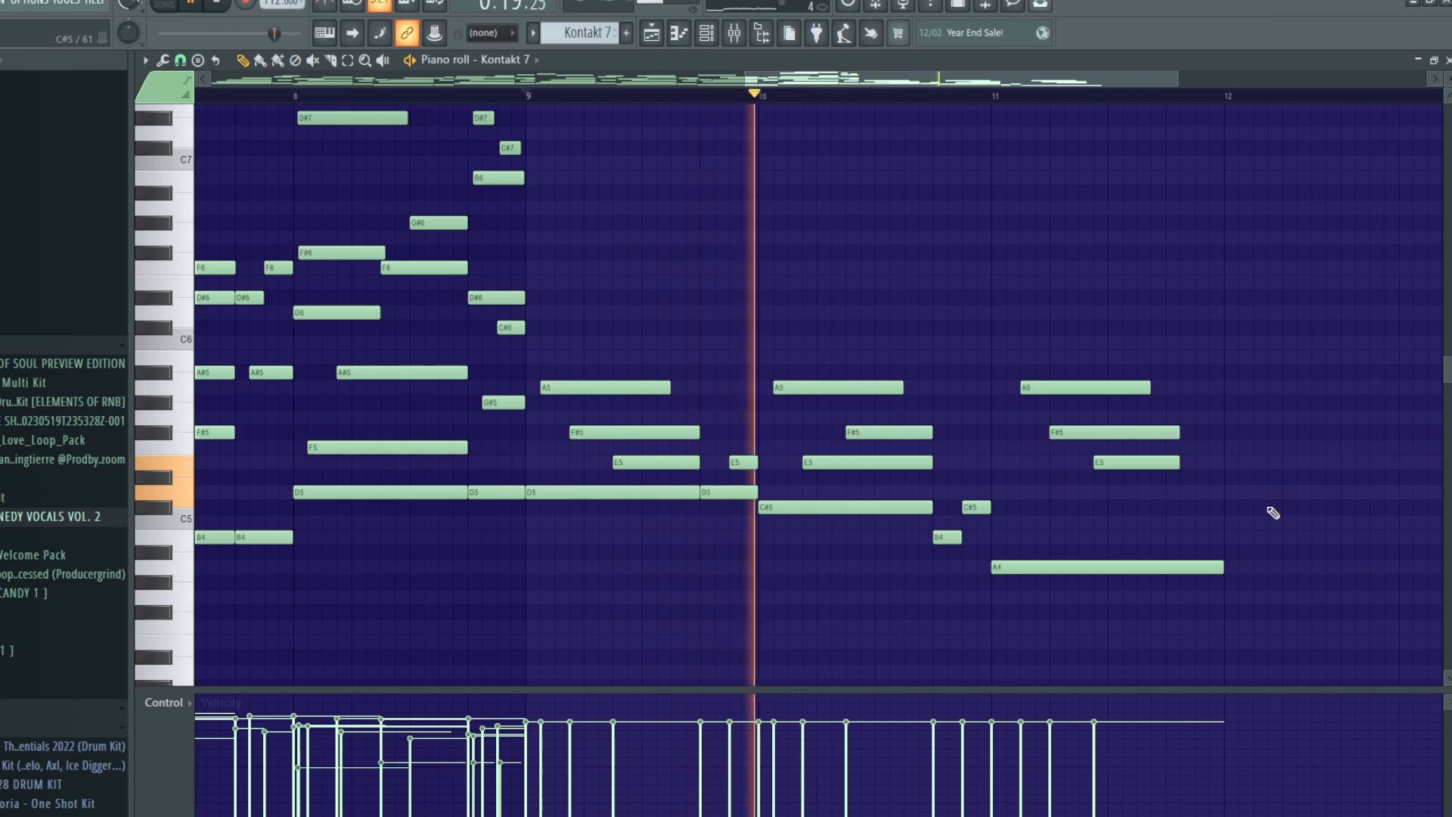
Step: Split the A4 bass note in bar 11 near its end and add a short B4 just before bar 12
{"action": "key", "text": "c"}
{"action": "left_click_drag", "start_coordinate": [1167, 545], "coordinate": [1166, 582]}
{"action": "key", "text": "p"}
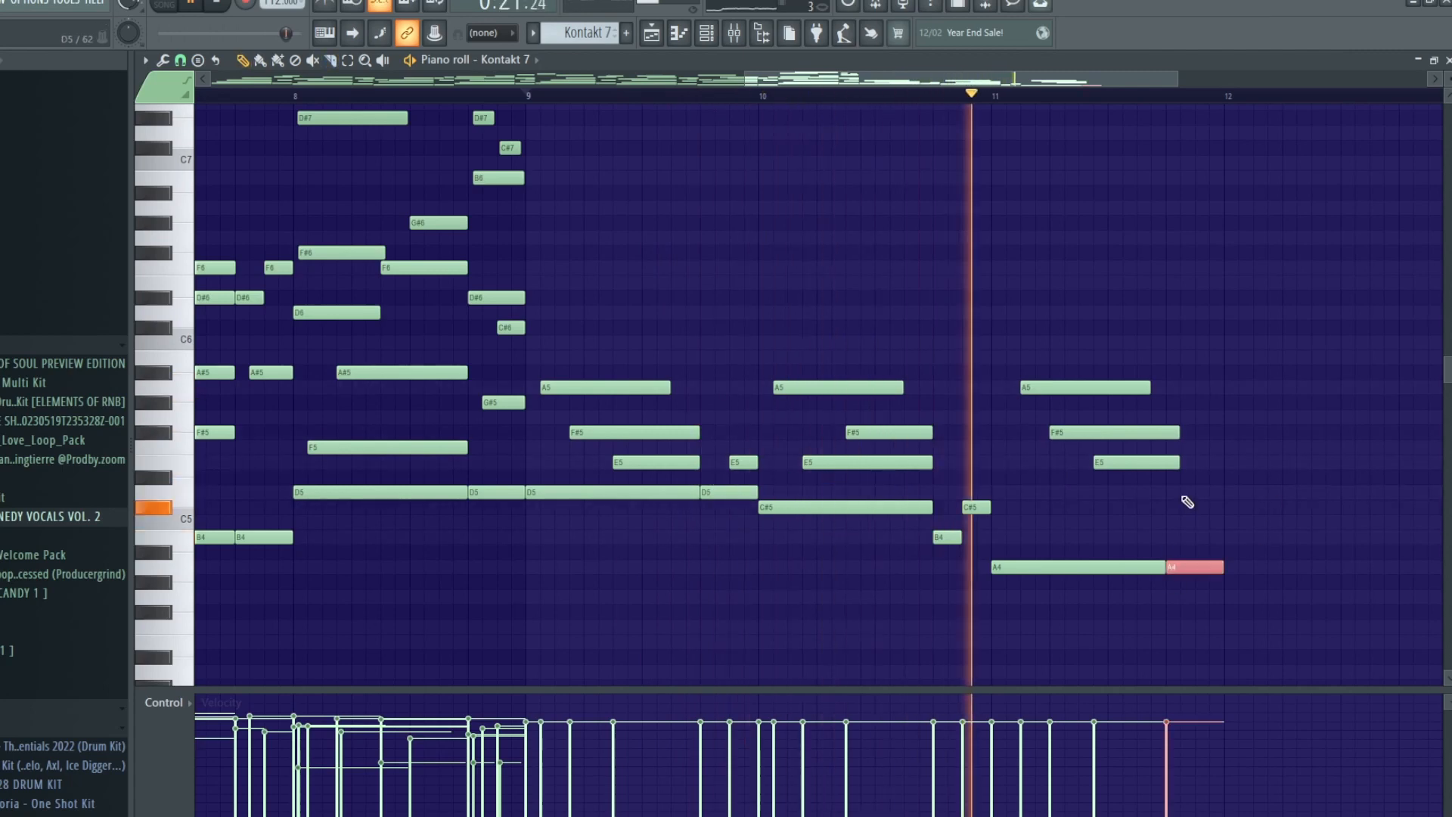
{"action": "key", "text": "ctrl+d"}
Step: Copy bar 10's chord into bar 12 over an A#4 bass note and play the progression back
{"action": "left_click_drag", "start_coordinate": [1057, 368], "coordinate": [1199, 465]}
{"action": "left_click_drag", "start_coordinate": [616, 337], "coordinate": [802, 541]}
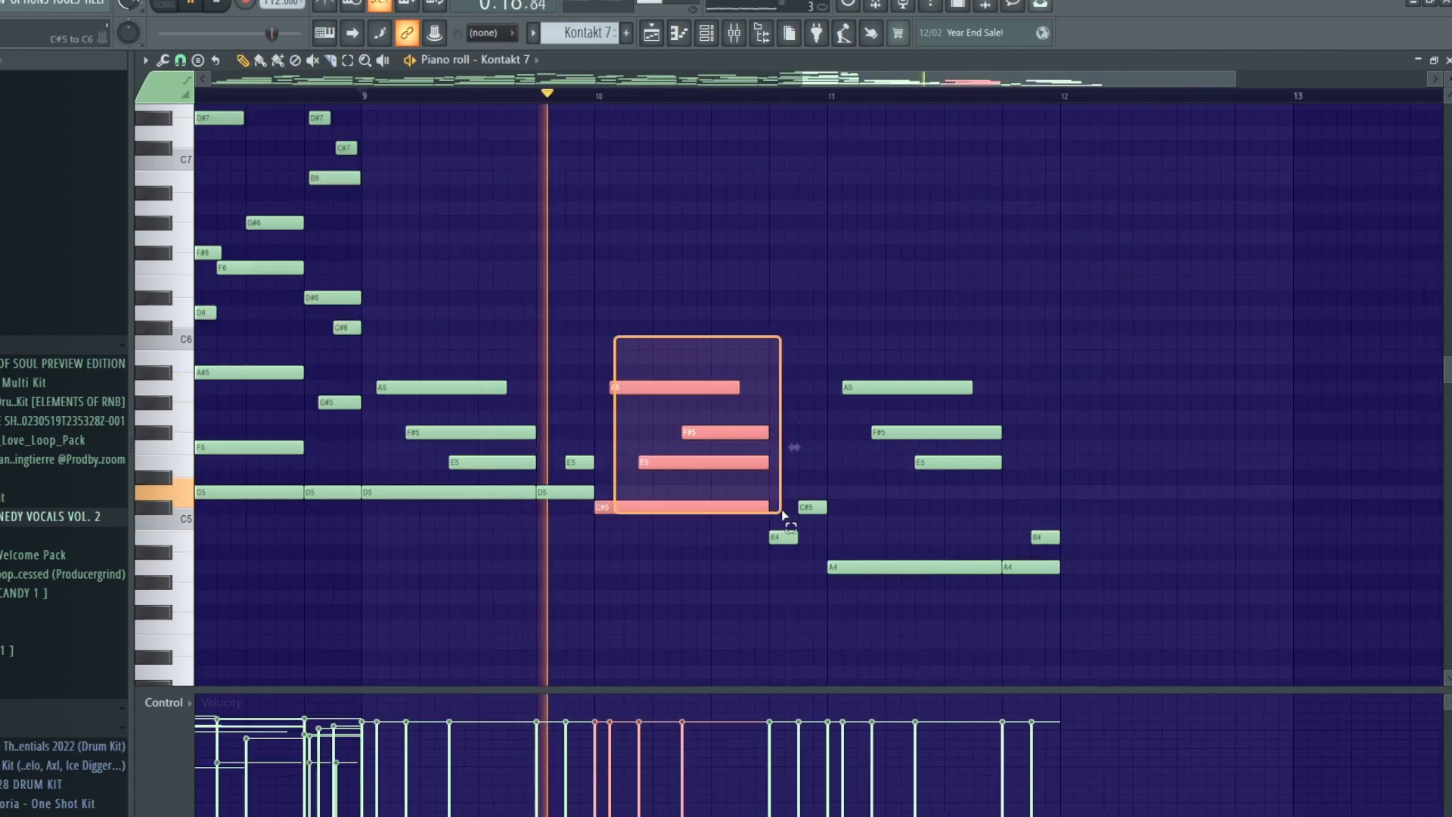
{"action": "left_click_drag", "start_coordinate": [703, 500], "coordinate": [1158, 551]}
{"action": "key", "text": "ctrl+d"}
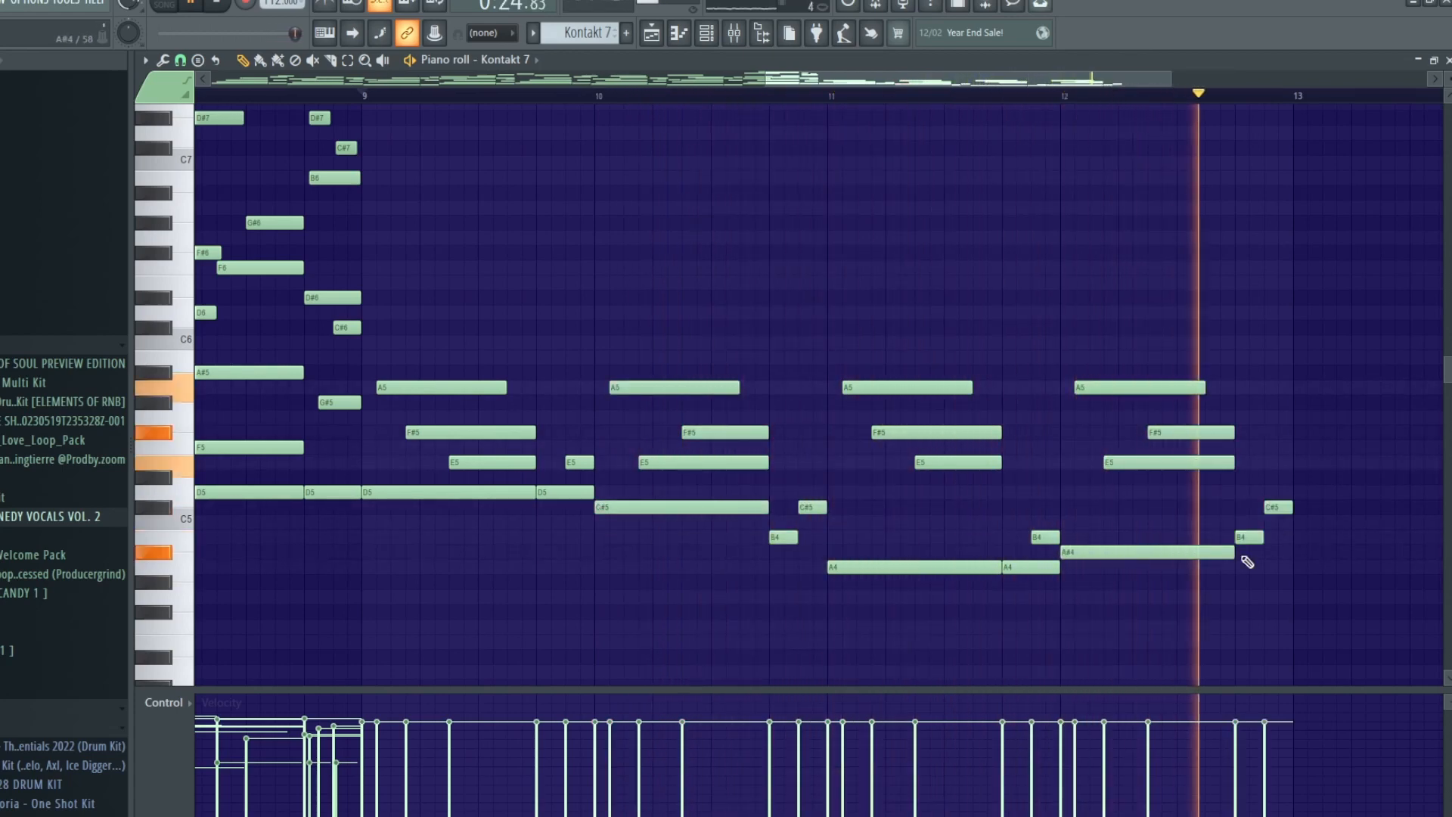
{"action": "key", "text": "space"}
{"action": "key", "text": "space"}
{"action": "key", "text": "space"}
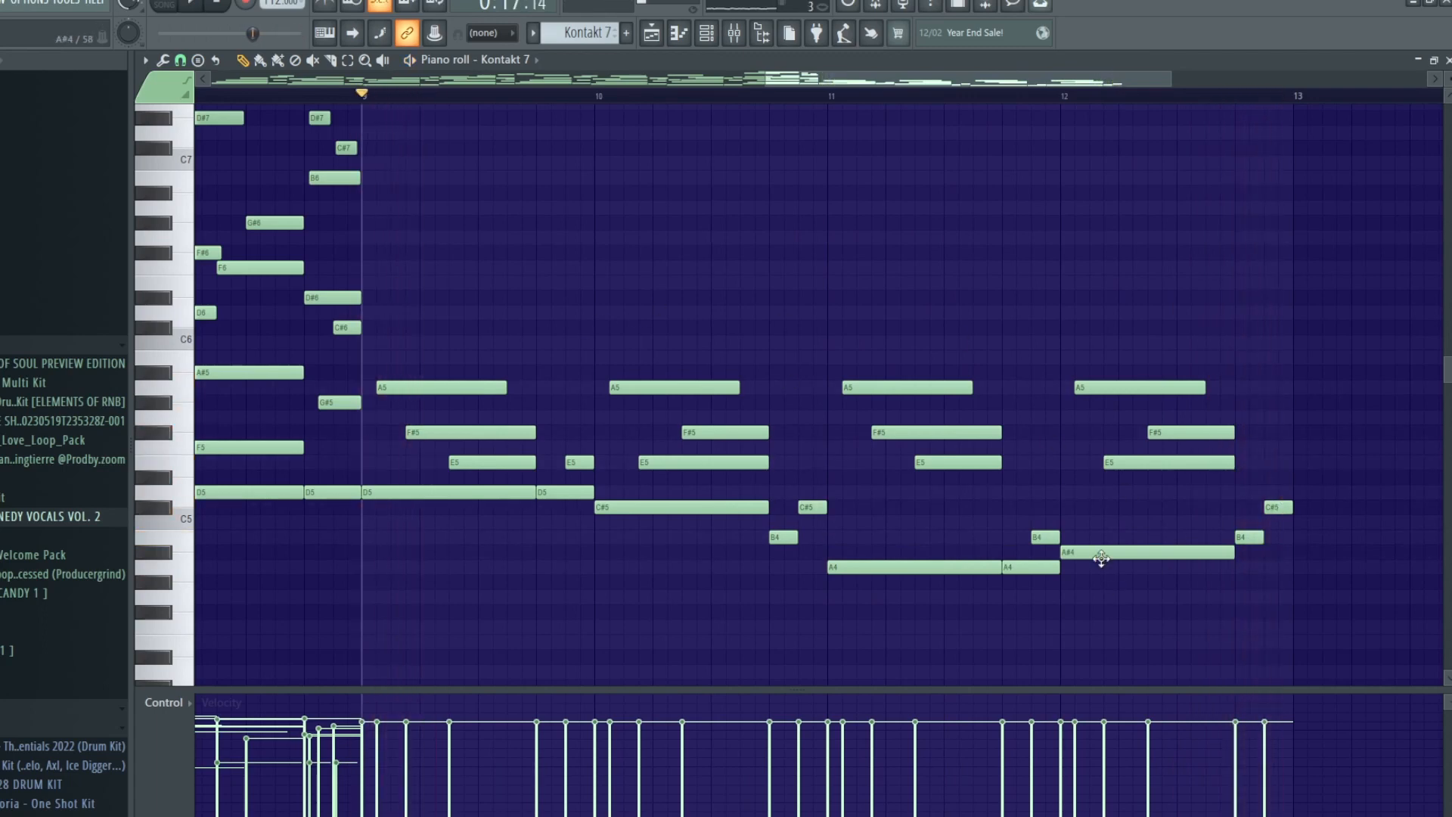
Step: Raise bar 12's long bass note to C#5 and add E6, A6 and B6 melody notes in bar 9
{"action": "left_click_drag", "start_coordinate": [1101, 554], "coordinate": [1099, 510]}
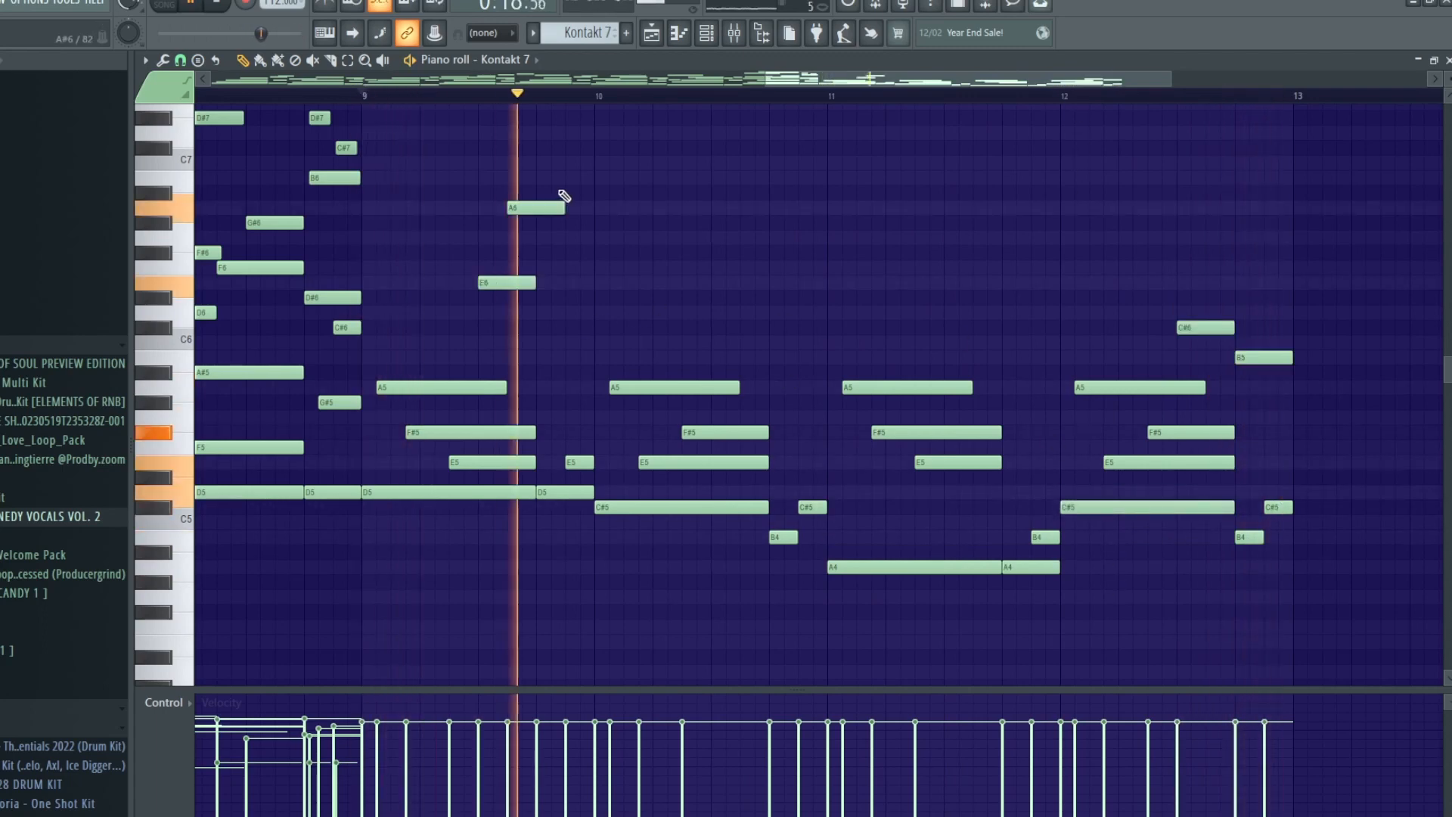
{"action": "key", "text": "space"}
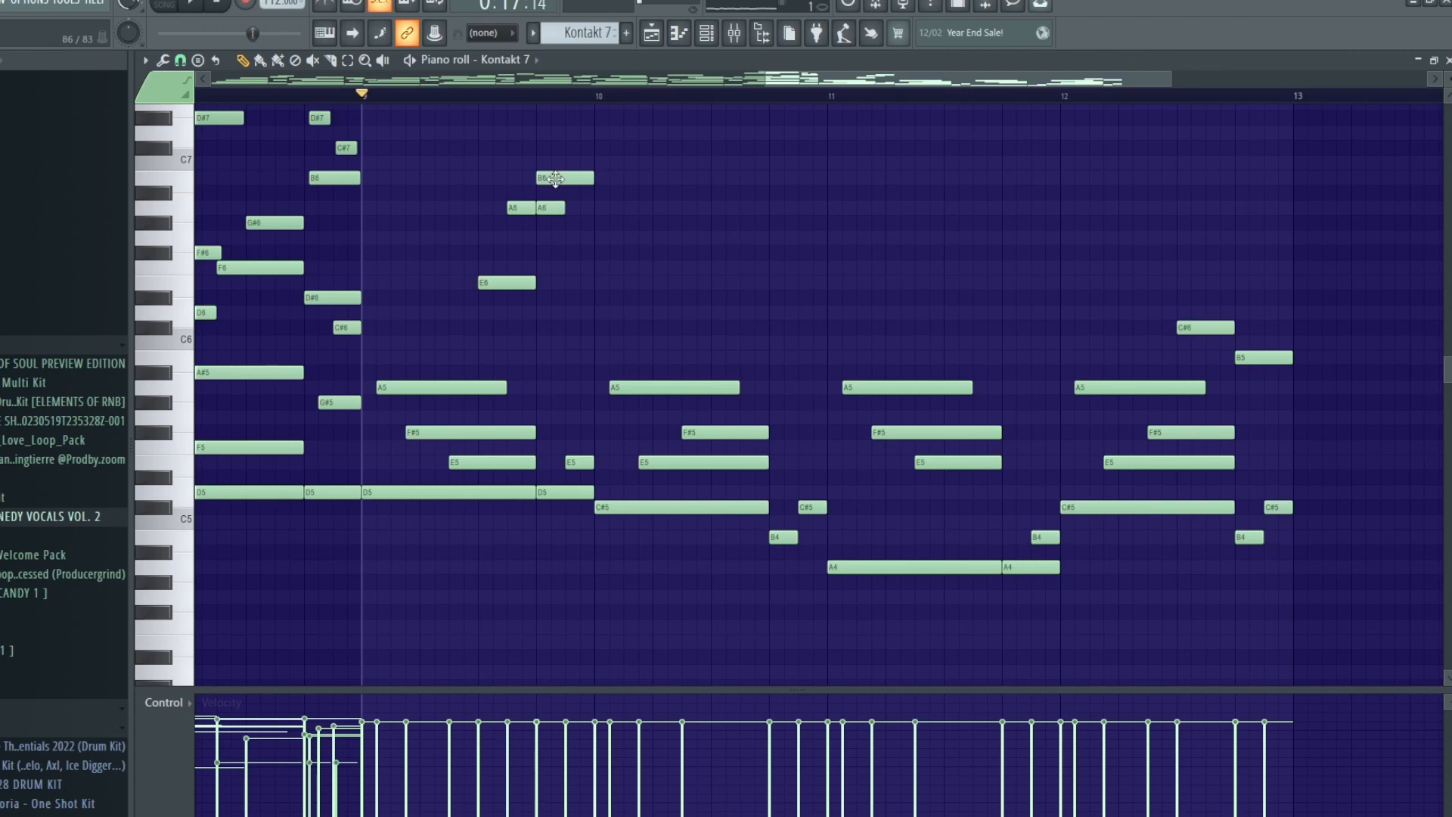
{"action": "key", "text": "space"}
{"action": "left_click_drag", "start_coordinate": [555, 180], "coordinate": [544, 208]}
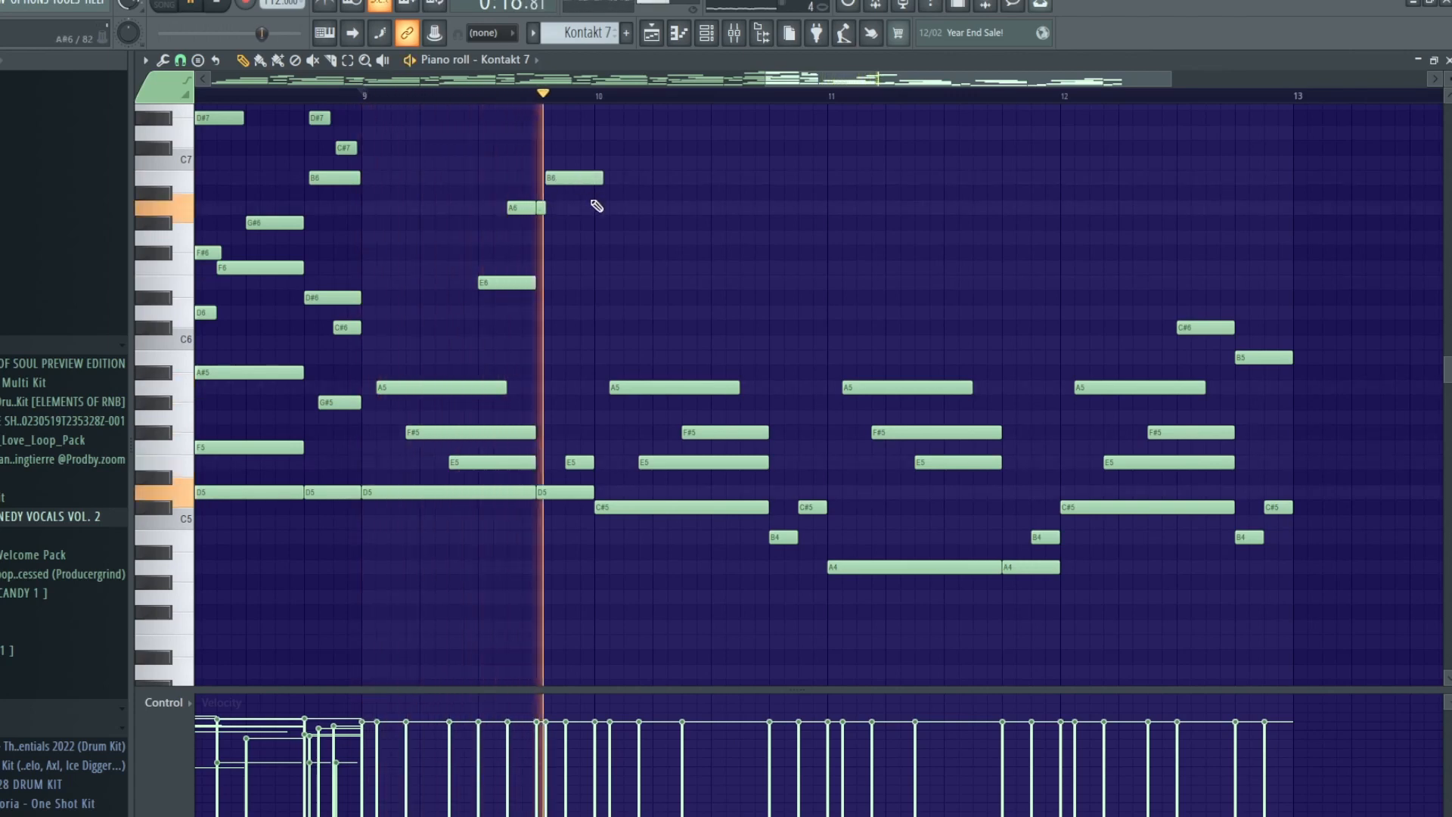
{"action": "key", "text": "space"}
{"action": "key", "text": "space"}
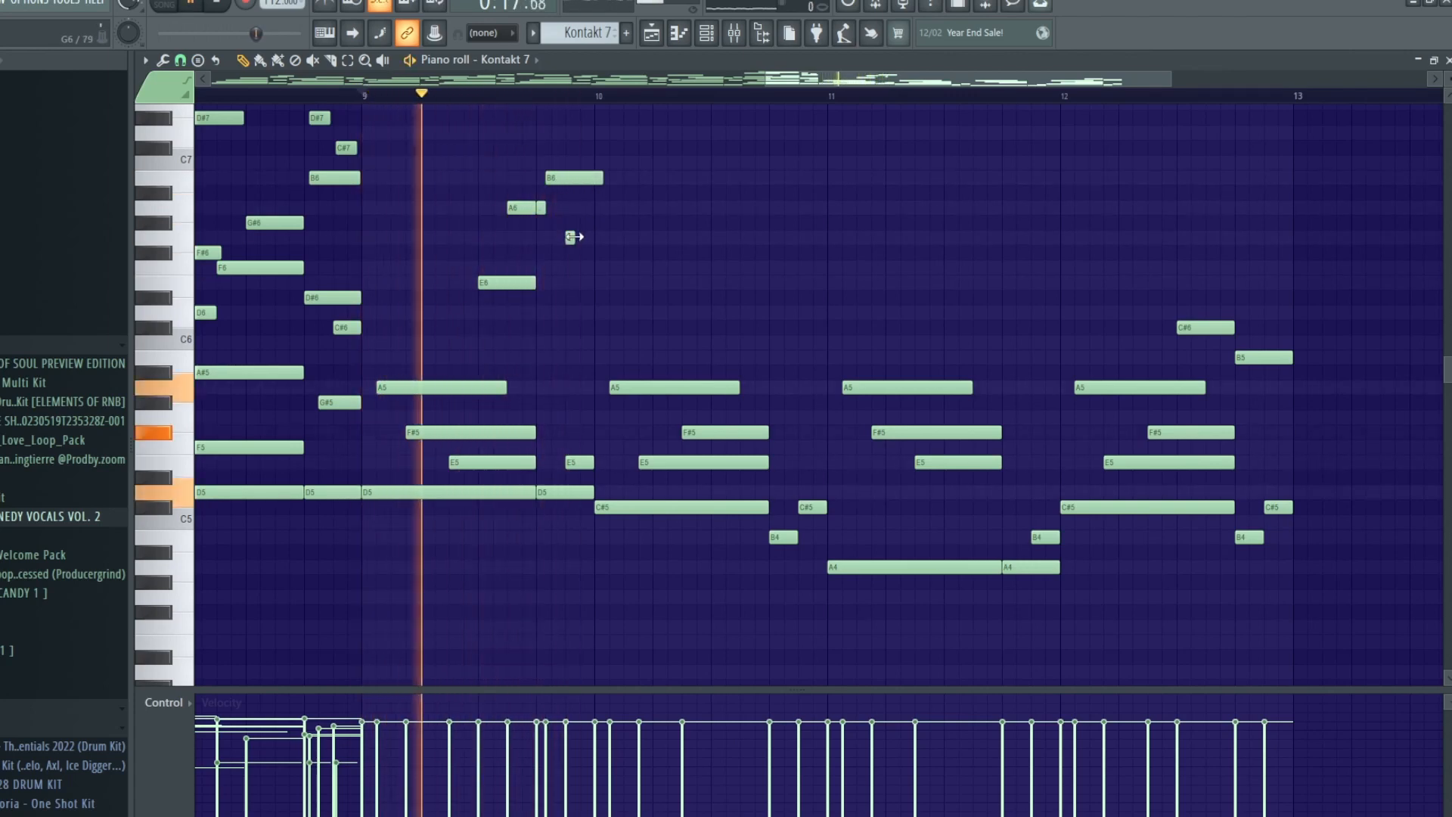
{"action": "left_click", "coordinate": [574, 208]}
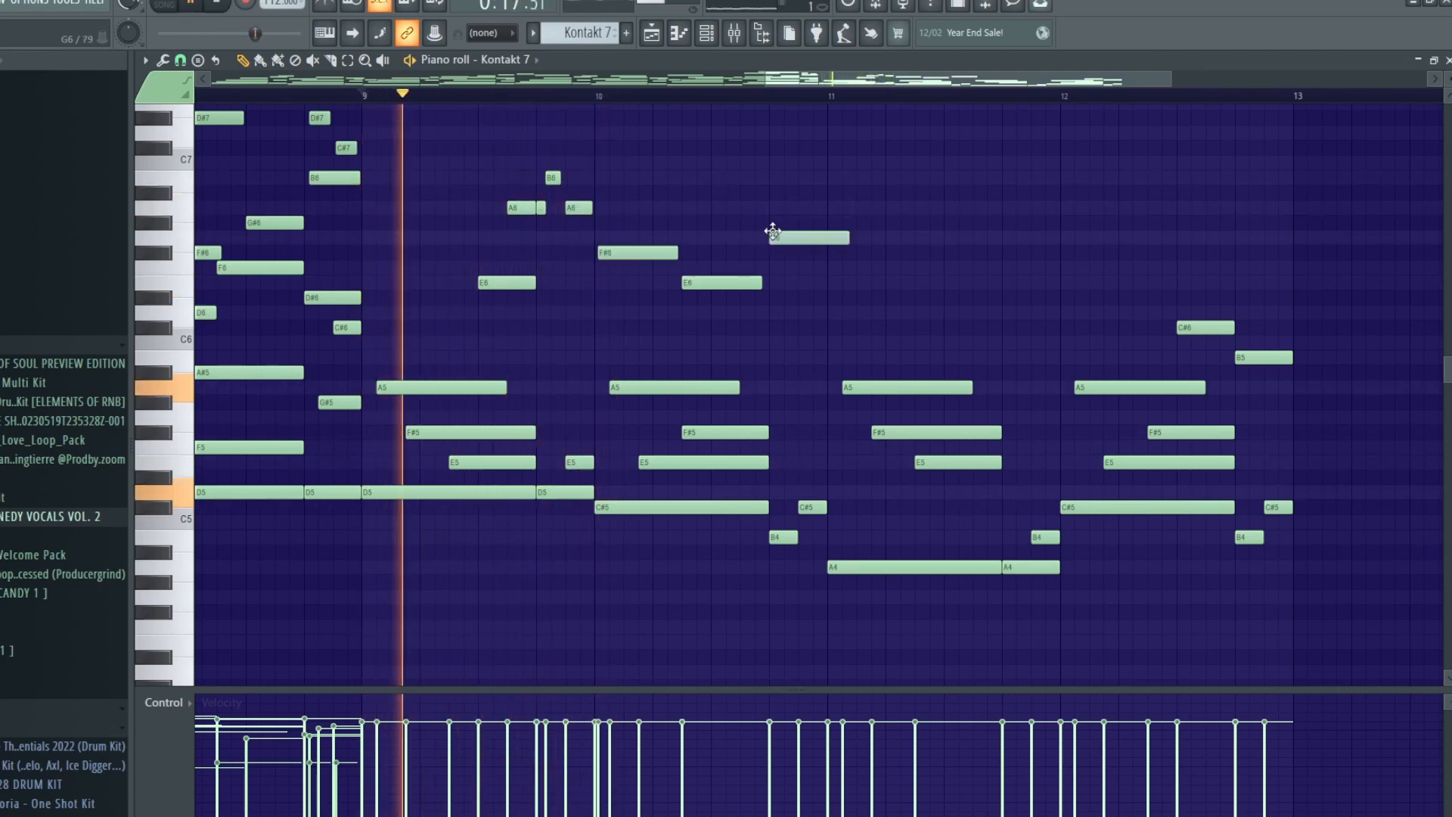
Step: Continue the melody at the end of bar 10 with short G6, A6 and F#6 notes
{"action": "left_click", "coordinate": [782, 212]}
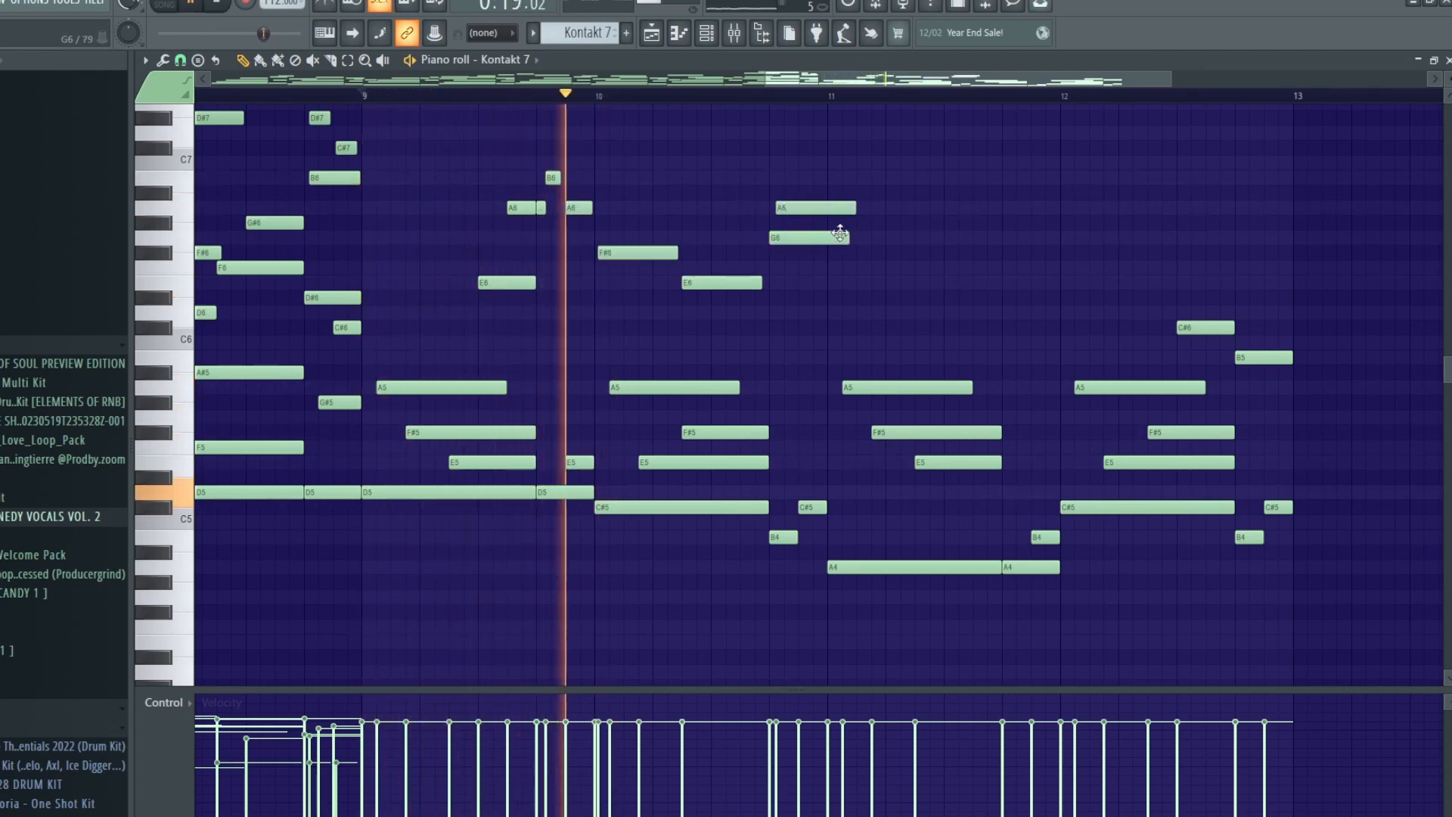
{"action": "left_click_drag", "start_coordinate": [845, 238], "coordinate": [772, 236]}
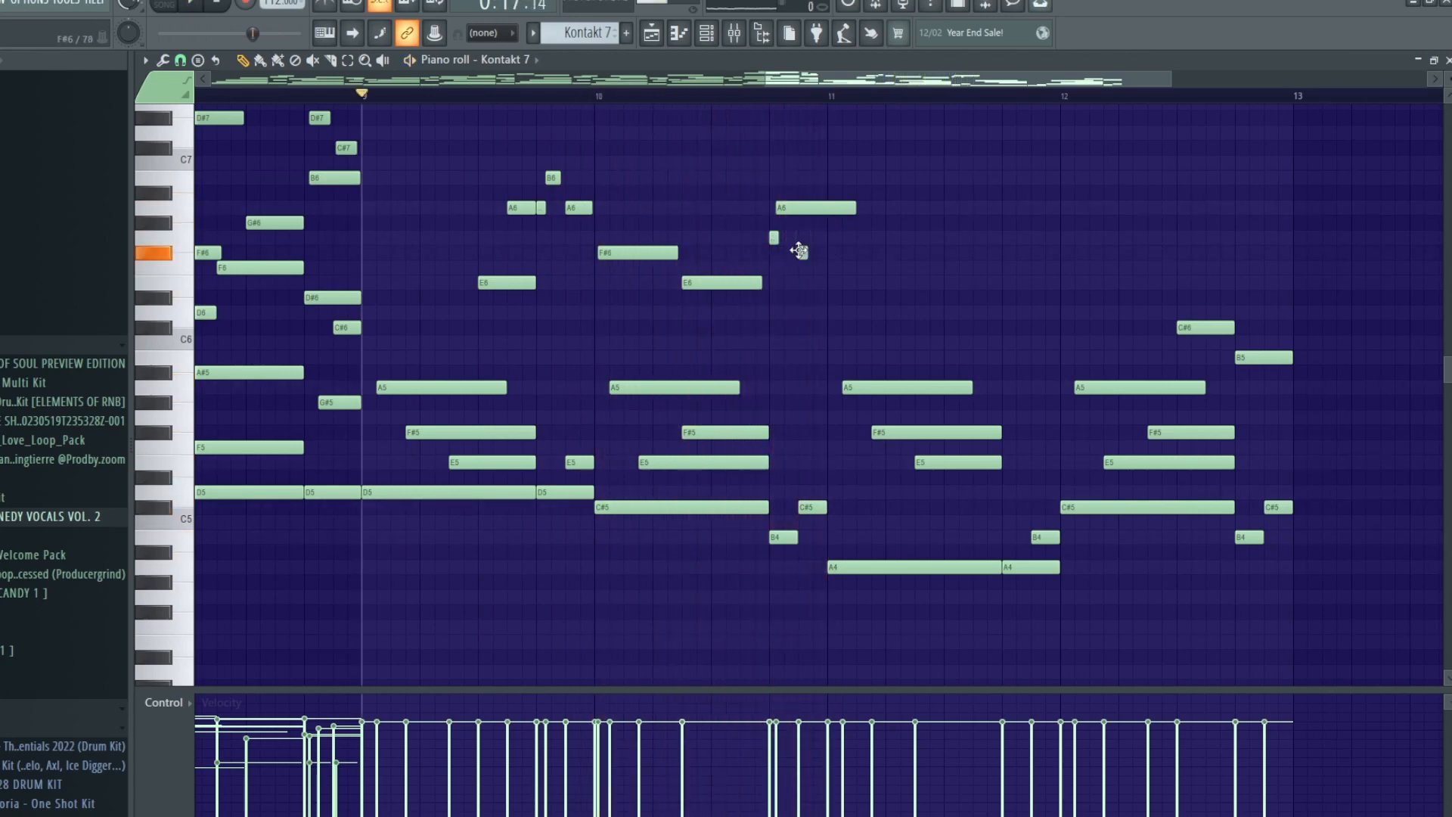
{"action": "key", "text": "space"}
{"action": "left_click_drag", "start_coordinate": [855, 209], "coordinate": [824, 259]}
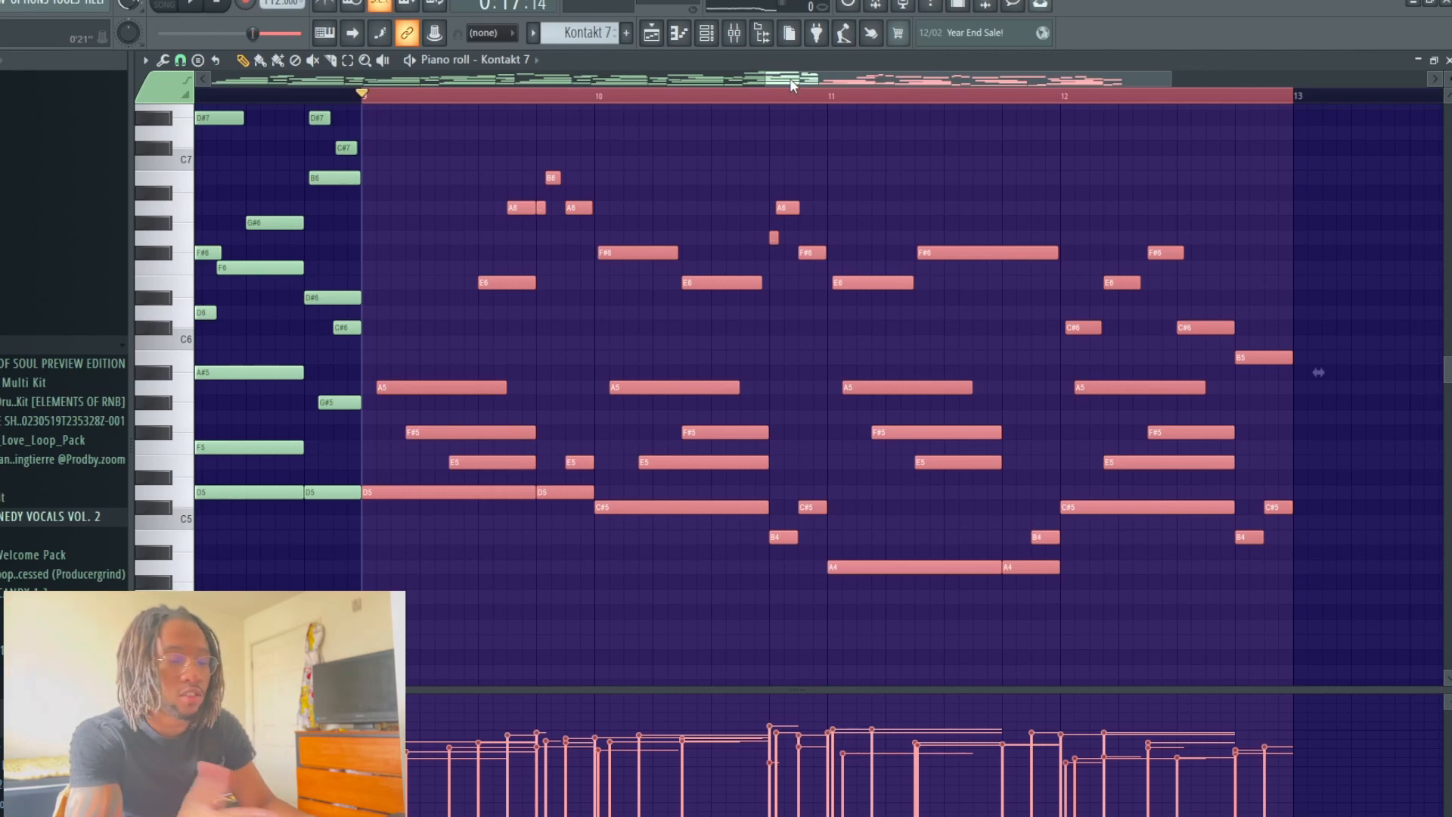
Step: Transpose the selected notes in bars 9 to 12 down two semitones and play them back
{"action": "key", "text": "shift+Down"}
{"action": "key", "text": "shift+Down"}
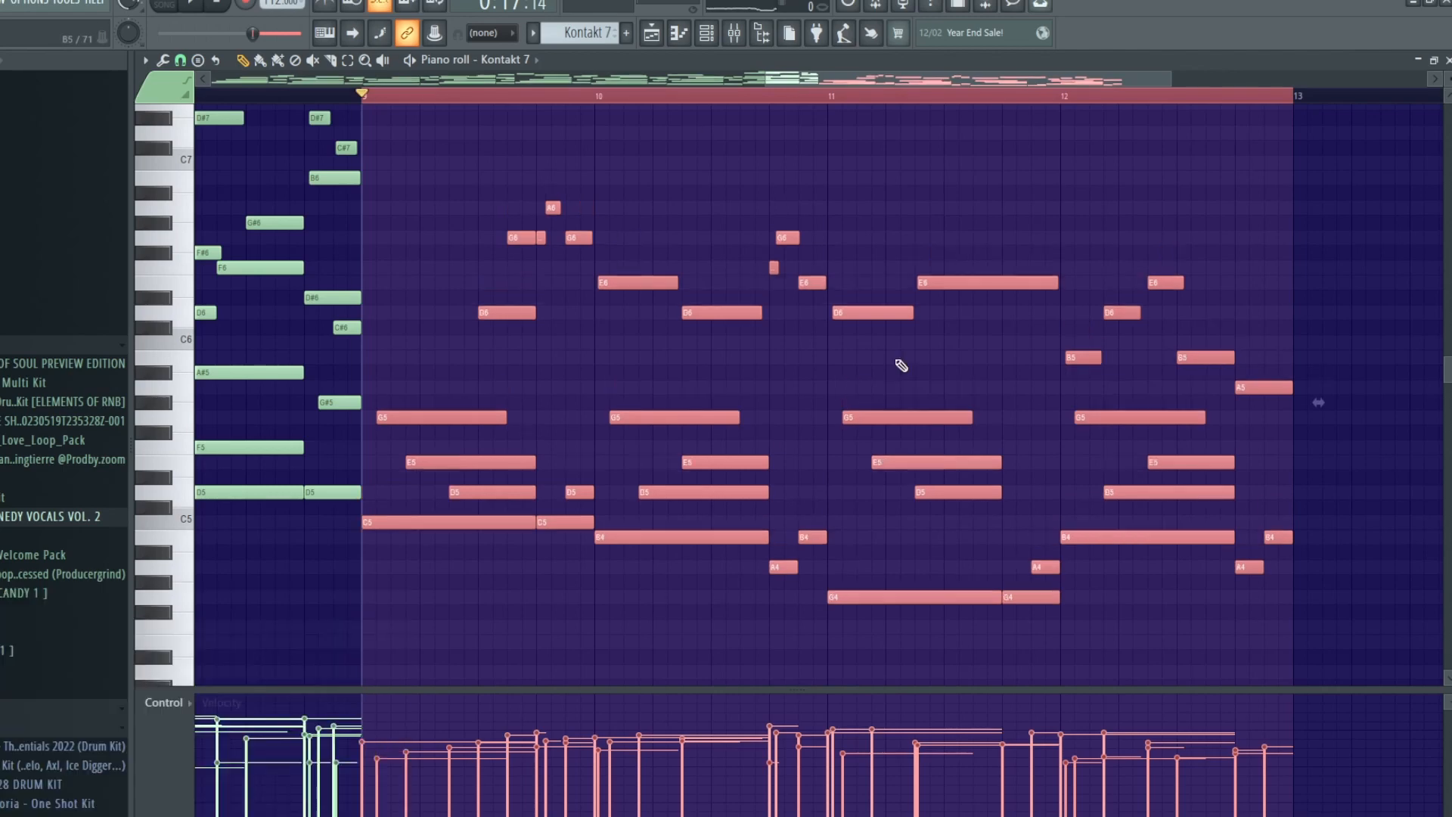
{"action": "key", "text": "space"}
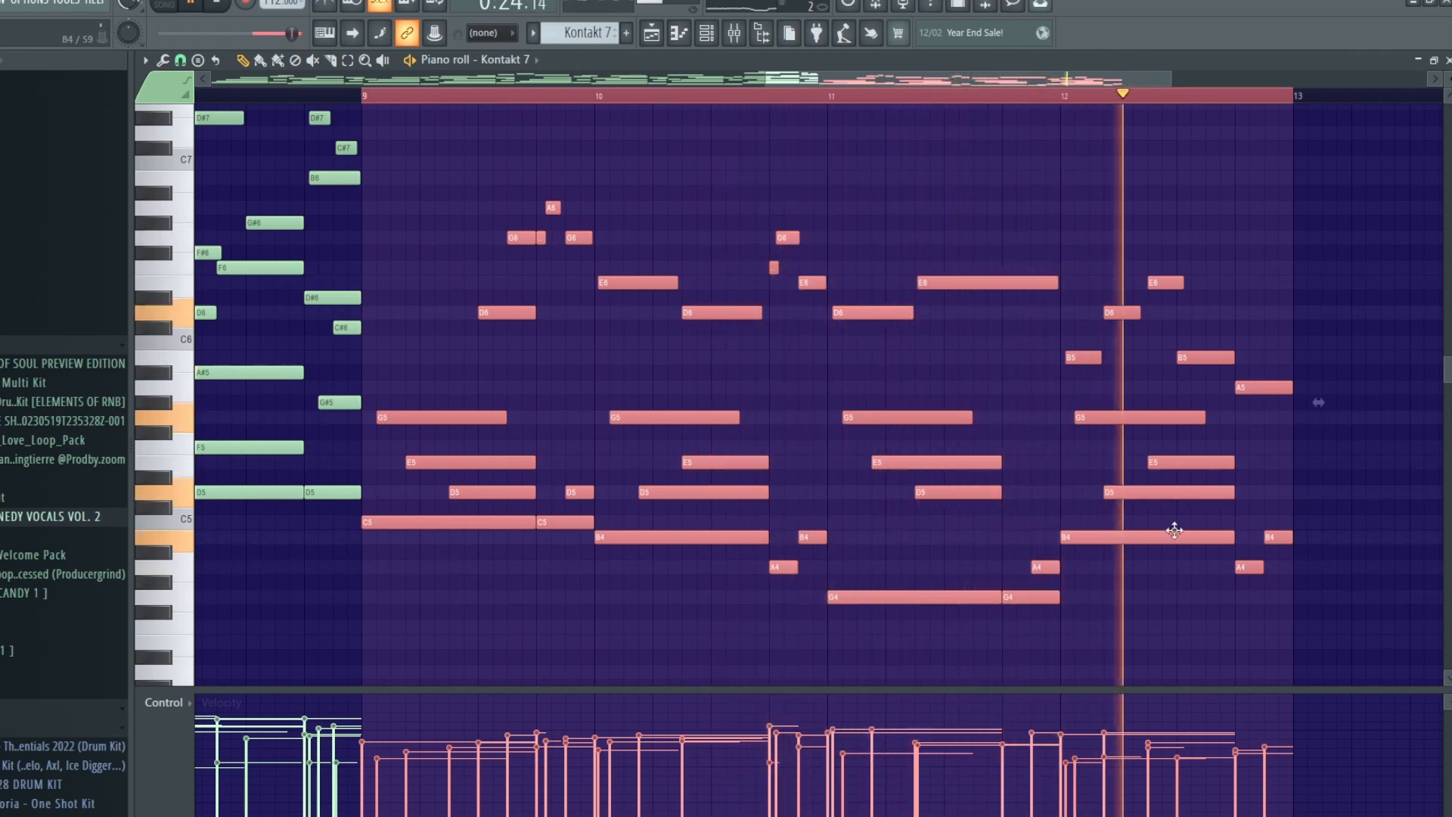
{"action": "key", "text": "space"}
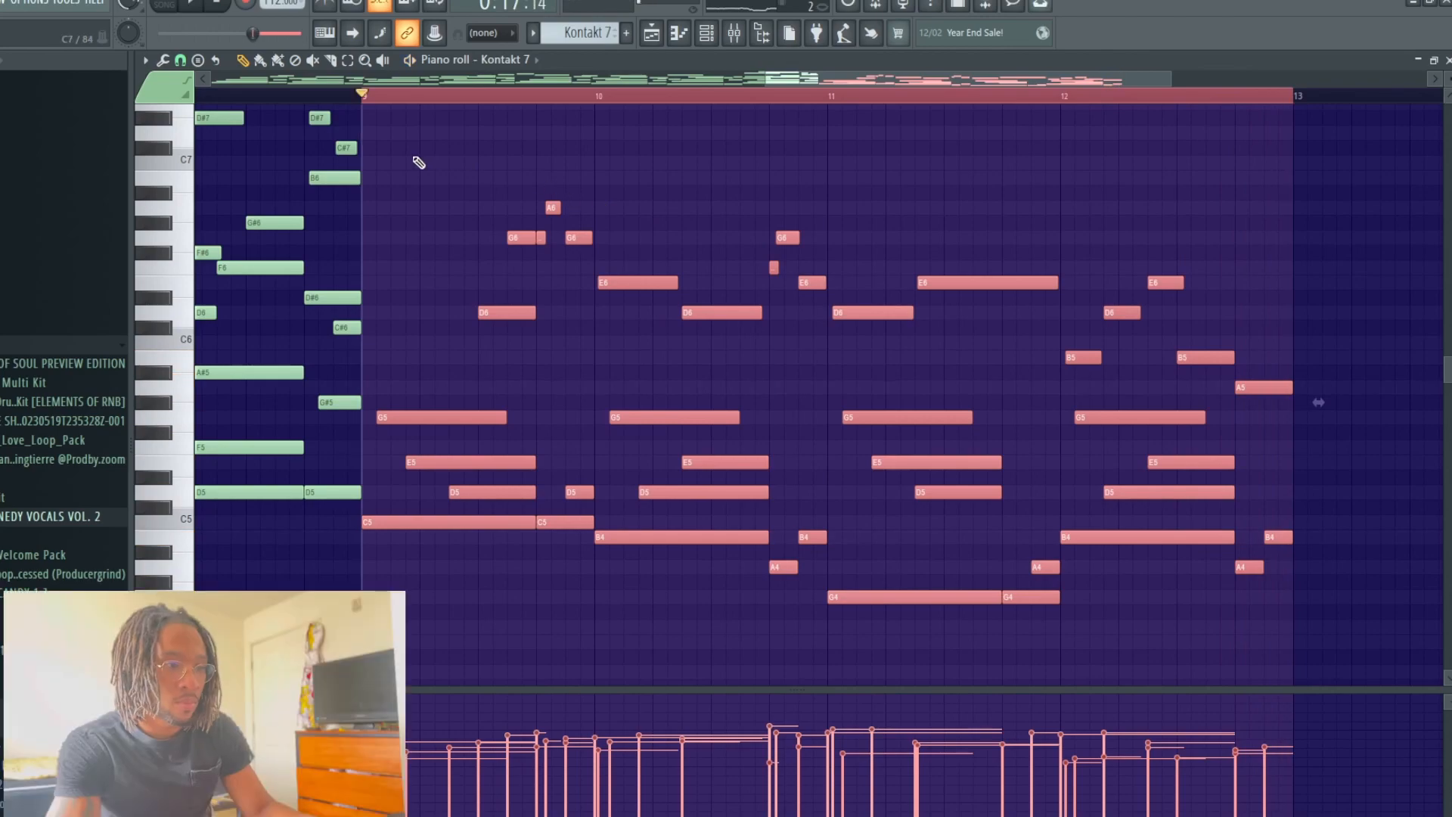
Step: Delete the selected example notes in bars 9 to 12 and return to the start of the original melody
{"action": "key", "text": "Delete"}
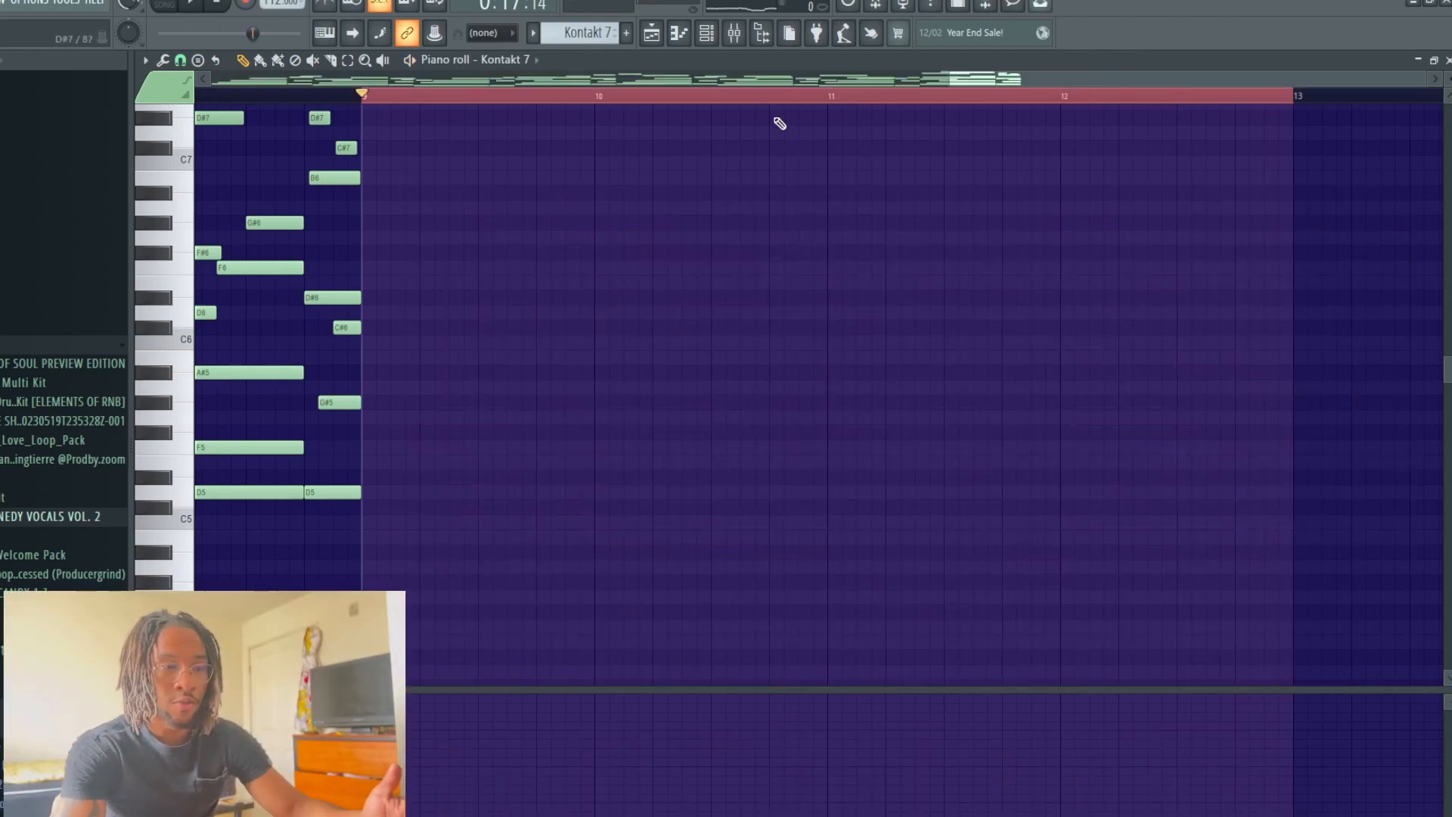
{"action": "scroll", "coordinate": [907, 106], "scroll_direction": "up", "scroll_amount": 1}
{"action": "scroll", "coordinate": [971, 85], "scroll_direction": "up", "scroll_amount": 5}
{"action": "left_click_drag", "start_coordinate": [953, 81], "coordinate": [214, 82]}
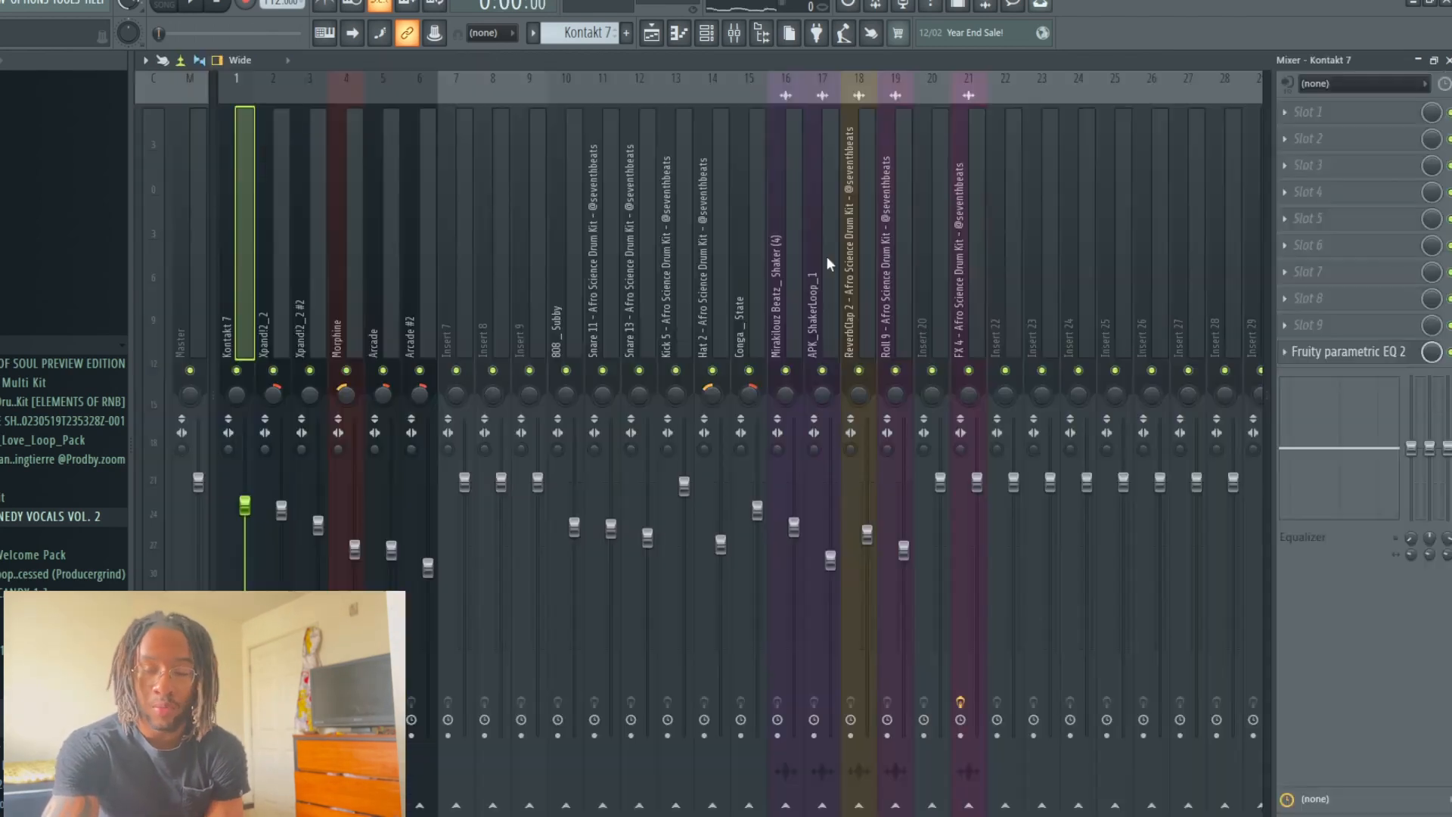
Step: Open the Xpand!2_2 pattern from Track 2 of the playlist for viewing in the piano roll
{"action": "left_click", "coordinate": [707, 33]}
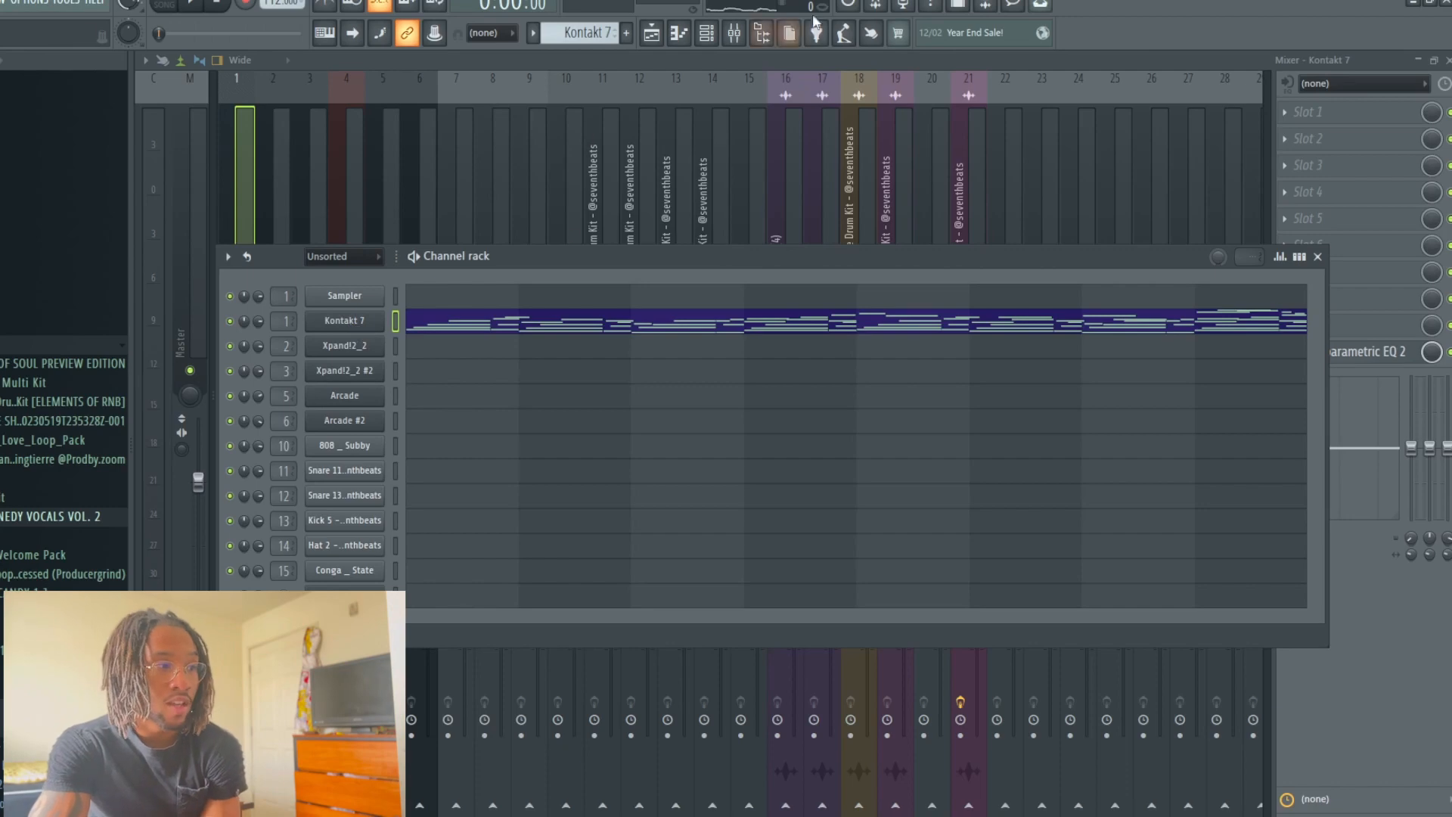
{"action": "left_click", "coordinate": [651, 32]}
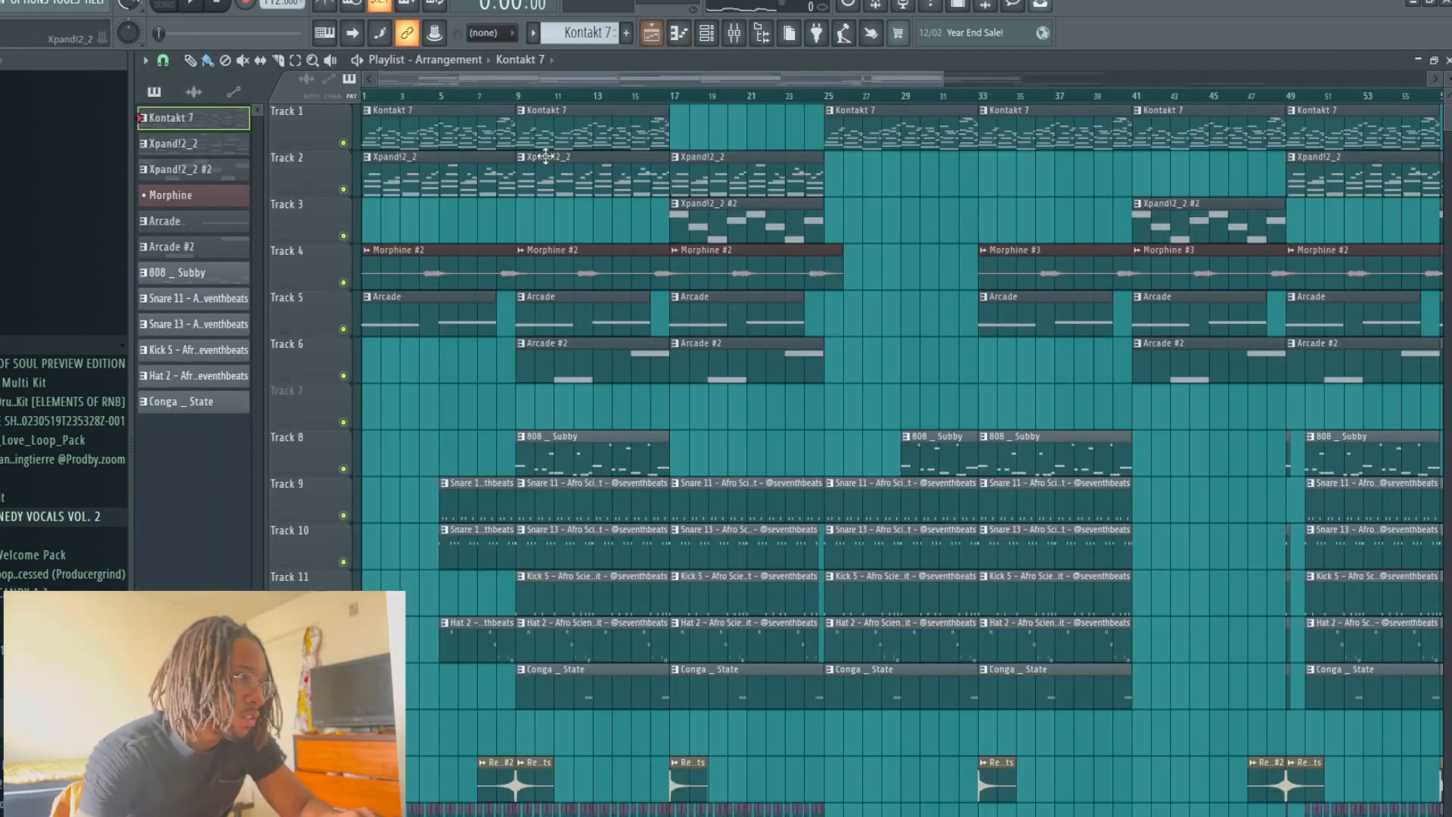
{"action": "left_click_drag", "start_coordinate": [941, 75], "coordinate": [690, 75]}
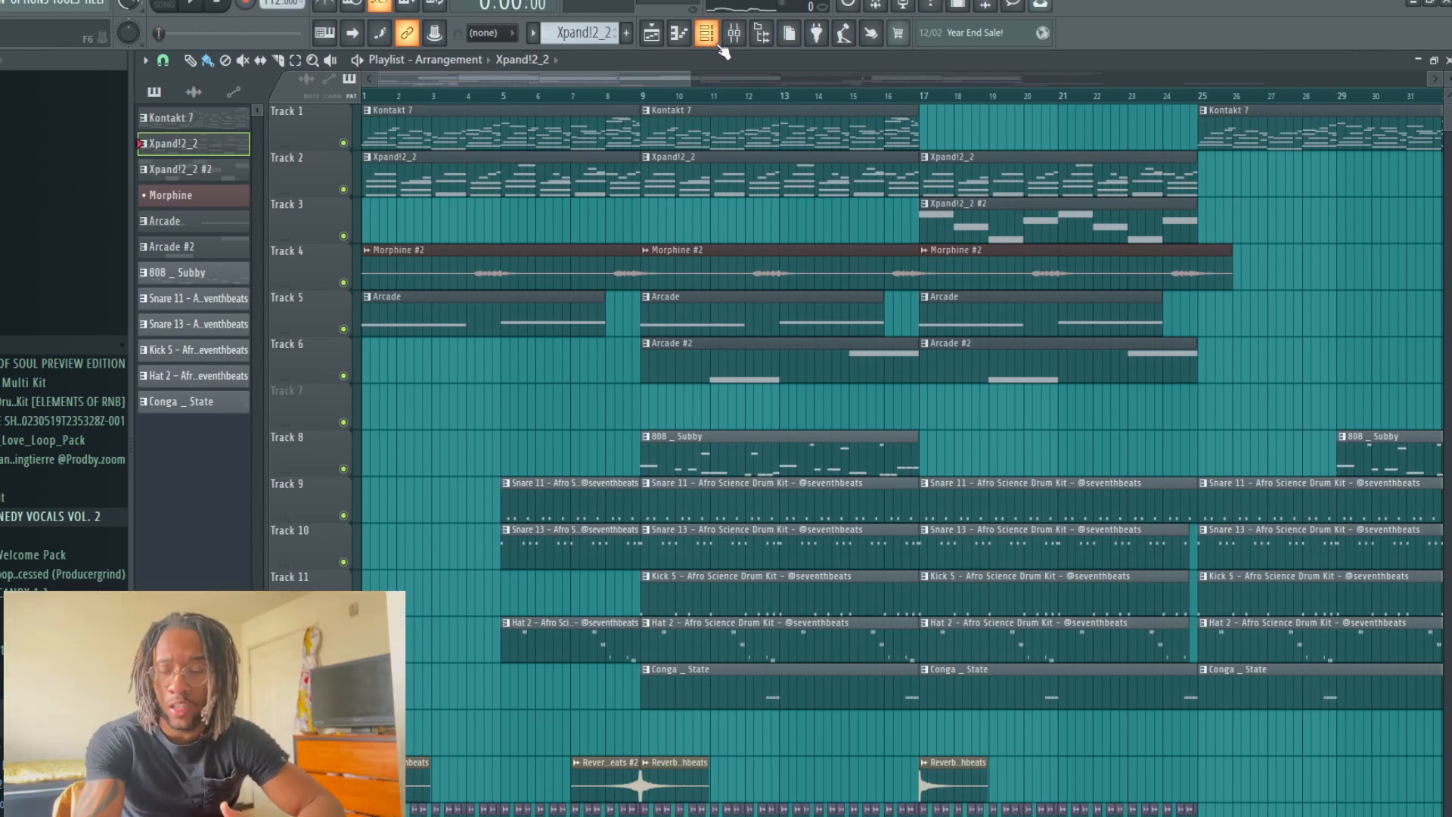
{"action": "double_click", "coordinate": [563, 179]}
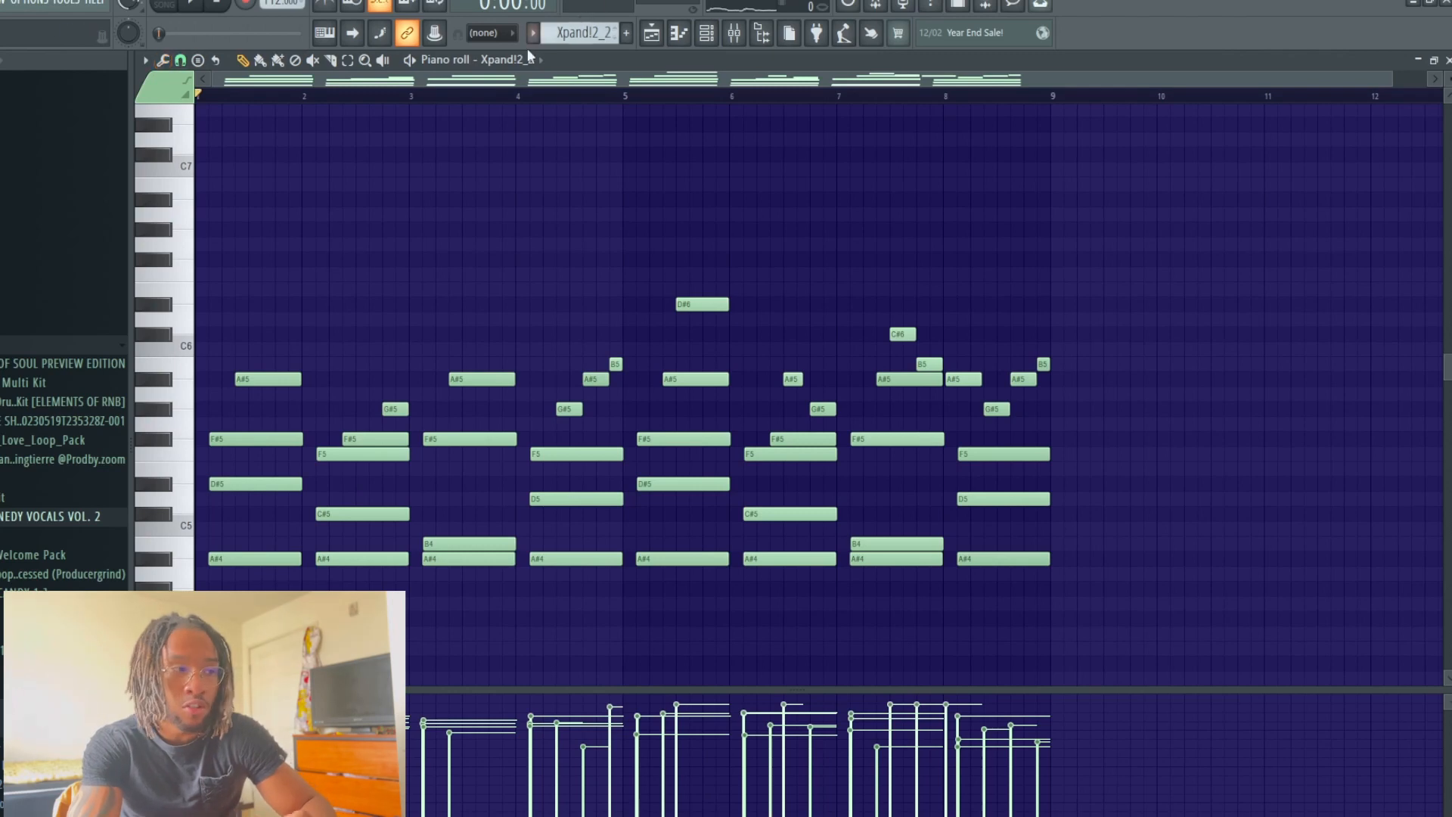
Step: Play the Xpand!2_2 chord and melody pattern from the start through bar 8, following its notes
{"action": "left_click_drag", "start_coordinate": [1392, 78], "coordinate": [717, 172]}
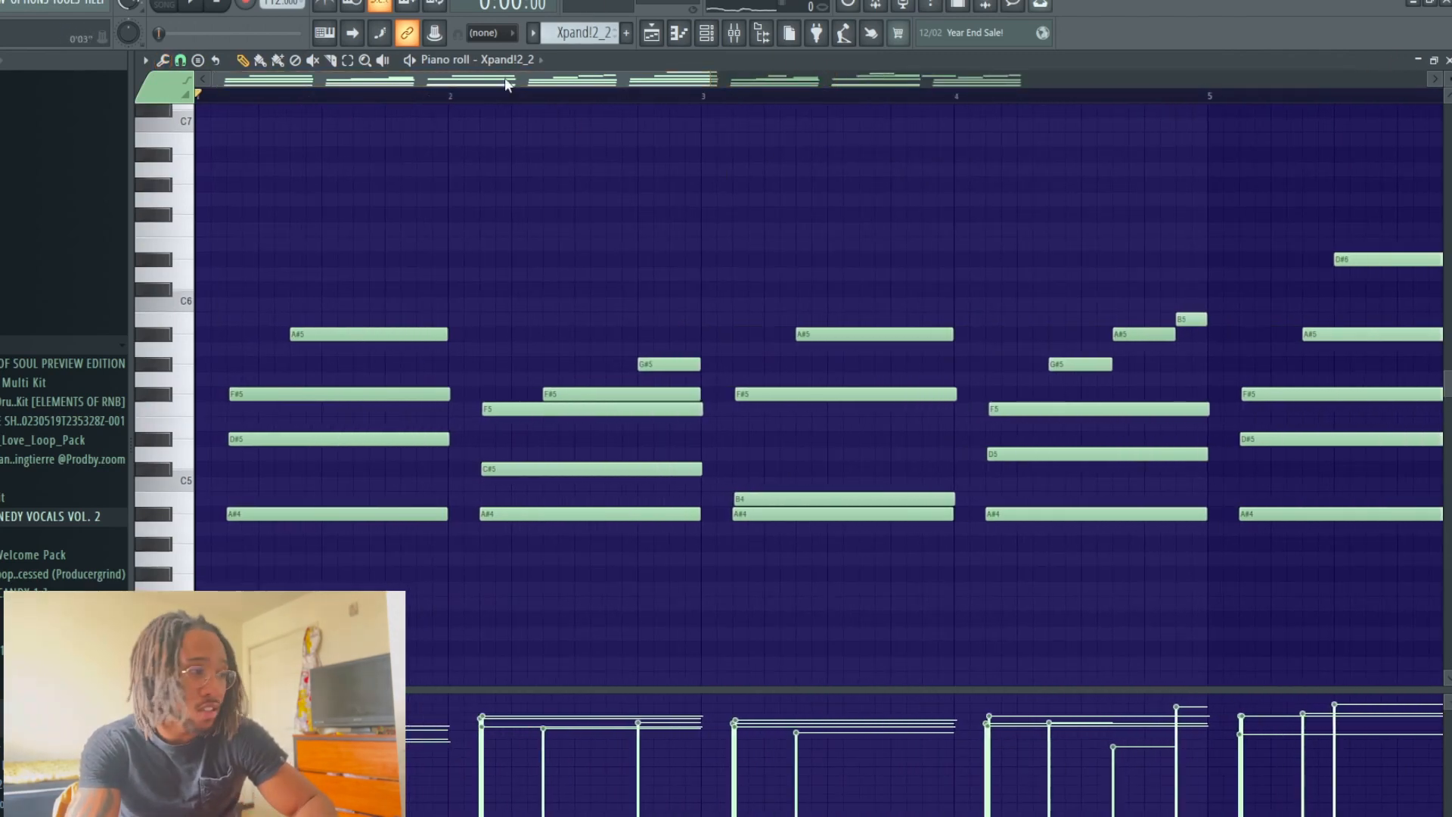
{"action": "key", "text": "space"}
{"action": "key", "text": "space"}
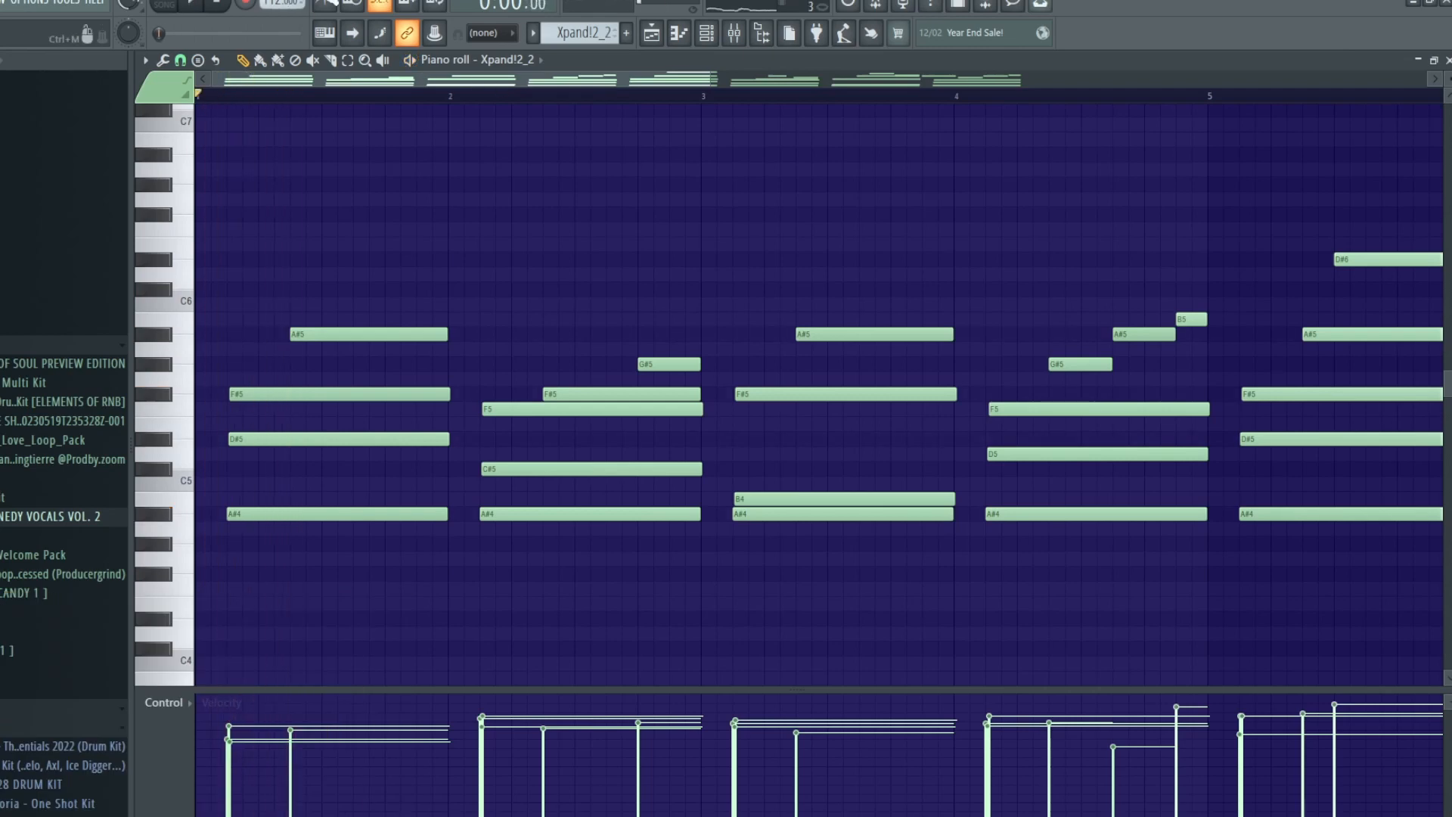
{"action": "left_click", "coordinate": [328, 4]}
{"action": "key", "text": "space"}
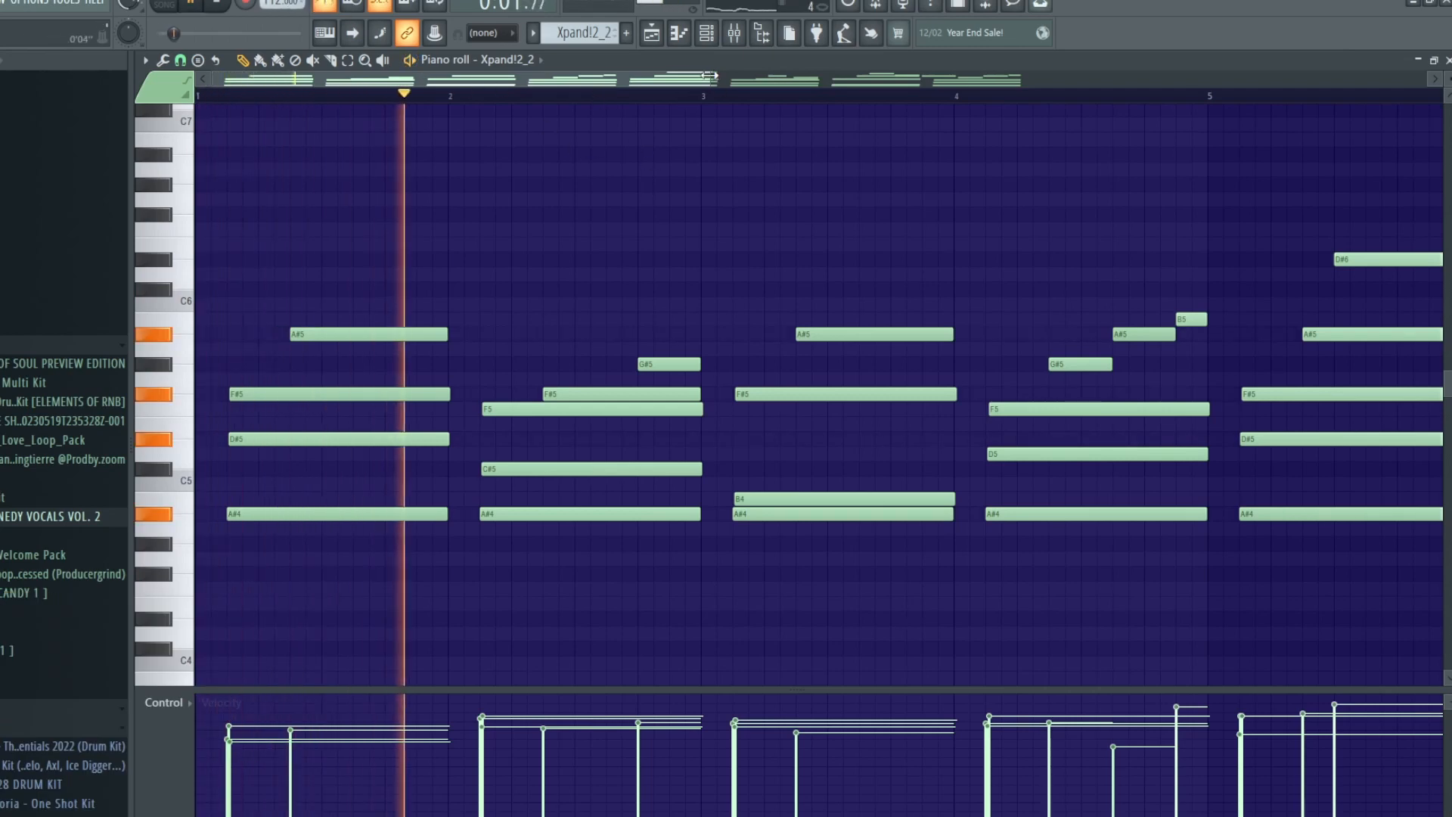
{"action": "left_click_drag", "start_coordinate": [717, 80], "coordinate": [1039, 136]}
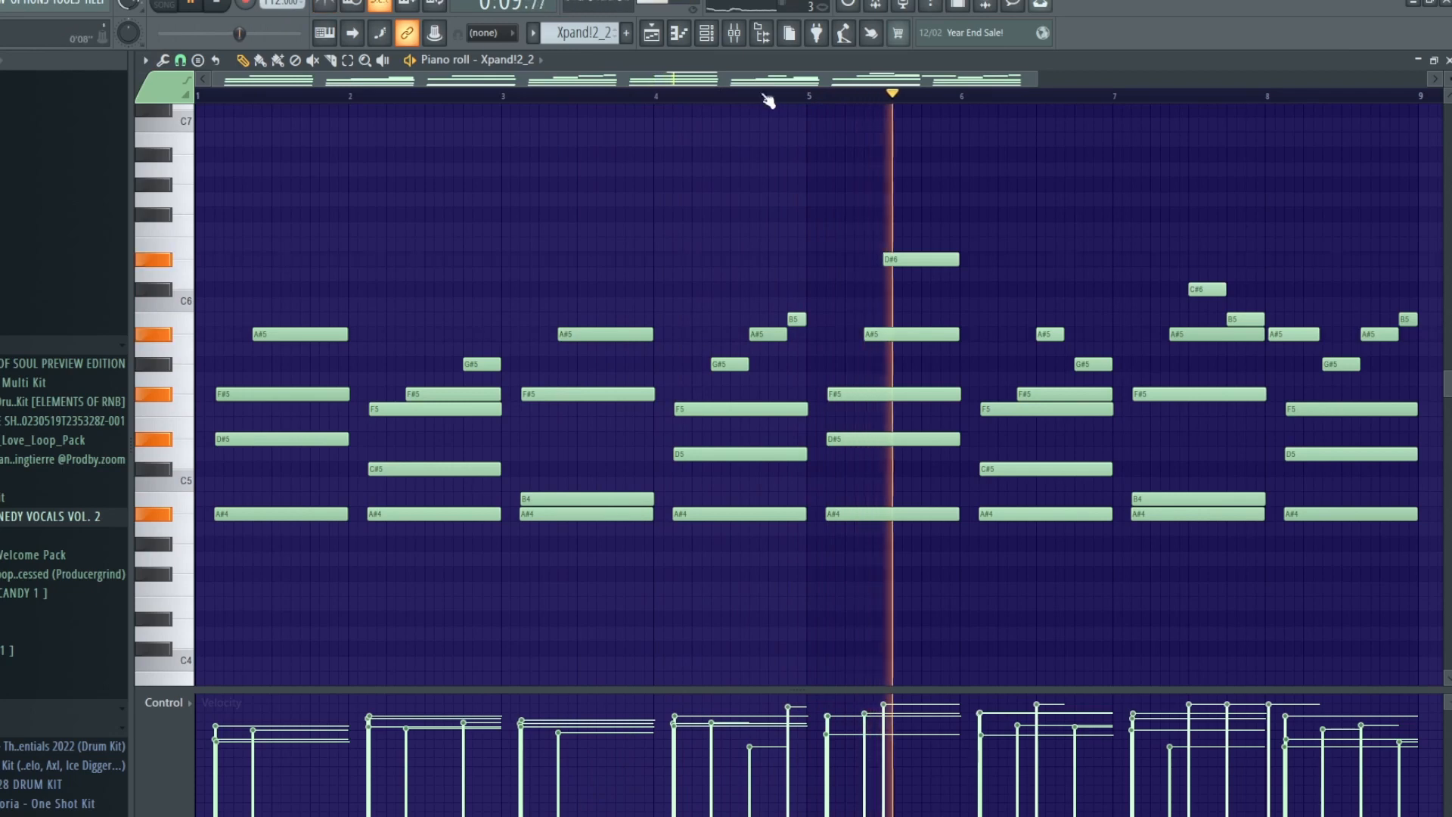
{"action": "left_click_drag", "start_coordinate": [769, 82], "coordinate": [953, 89]}
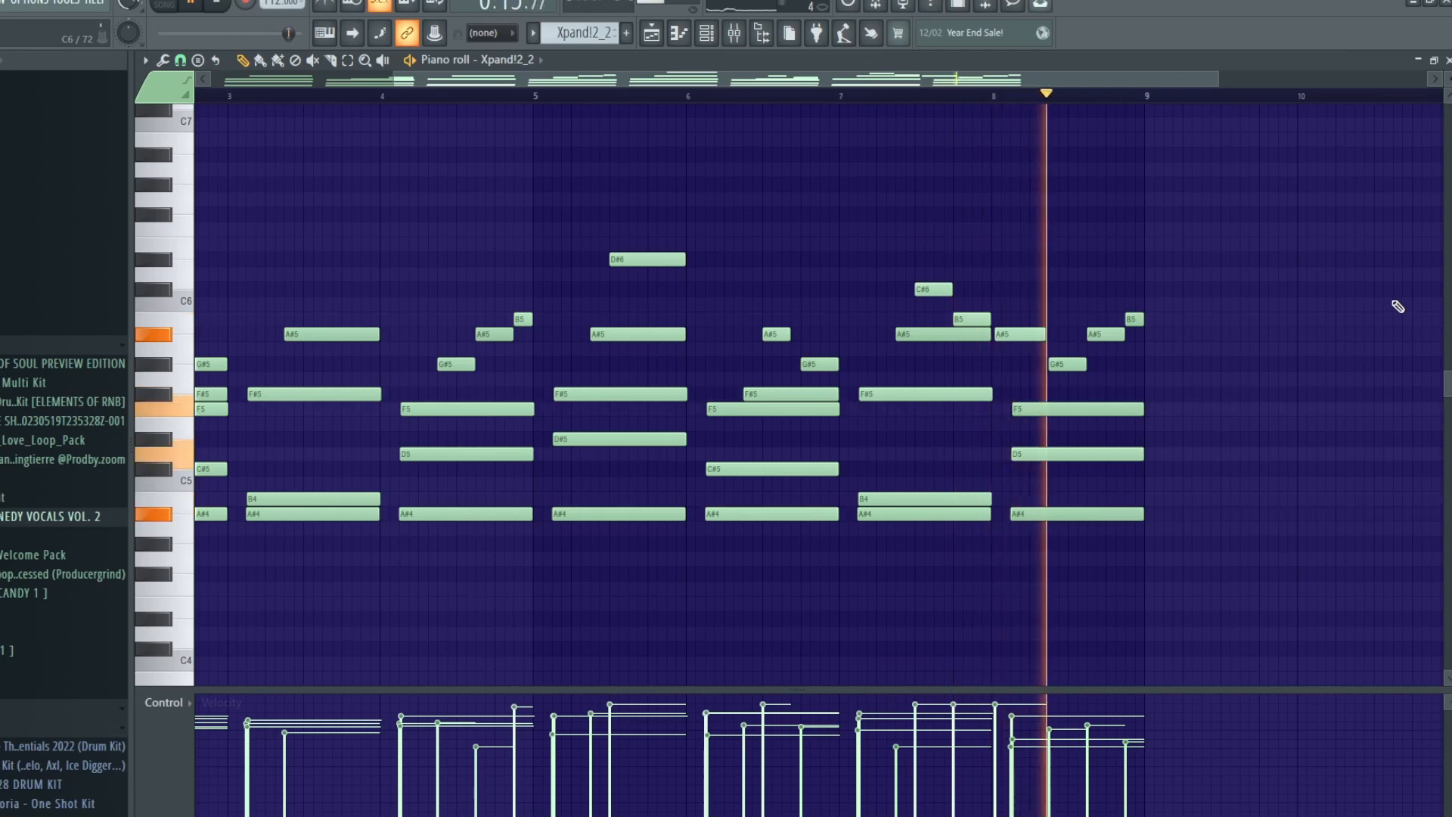
{"action": "key", "text": "space"}
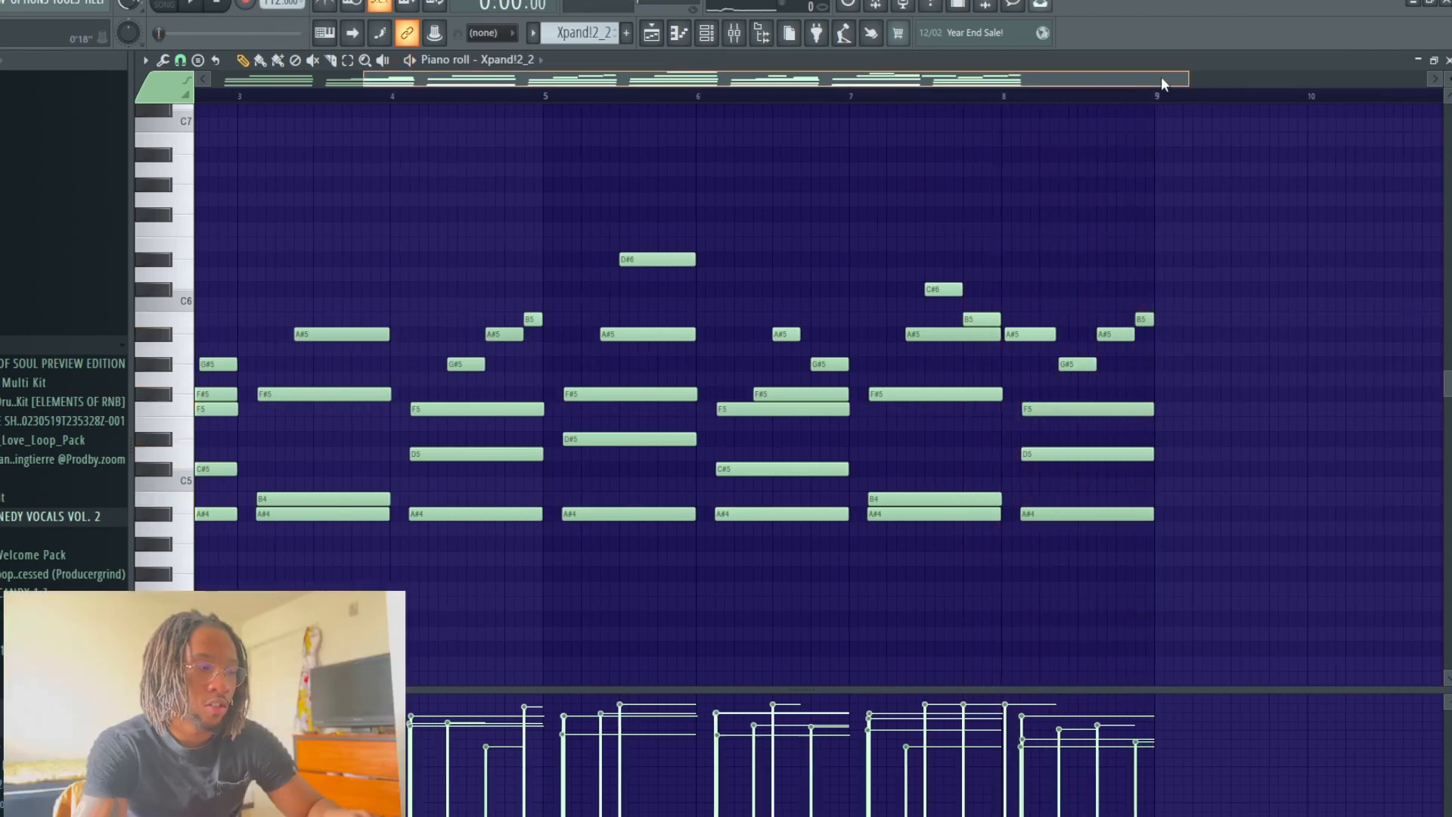
Step: Check which preset the Xpand!2_2 channel's instrument uses, and return to the pattern's notes
{"action": "left_click", "coordinate": [705, 40]}
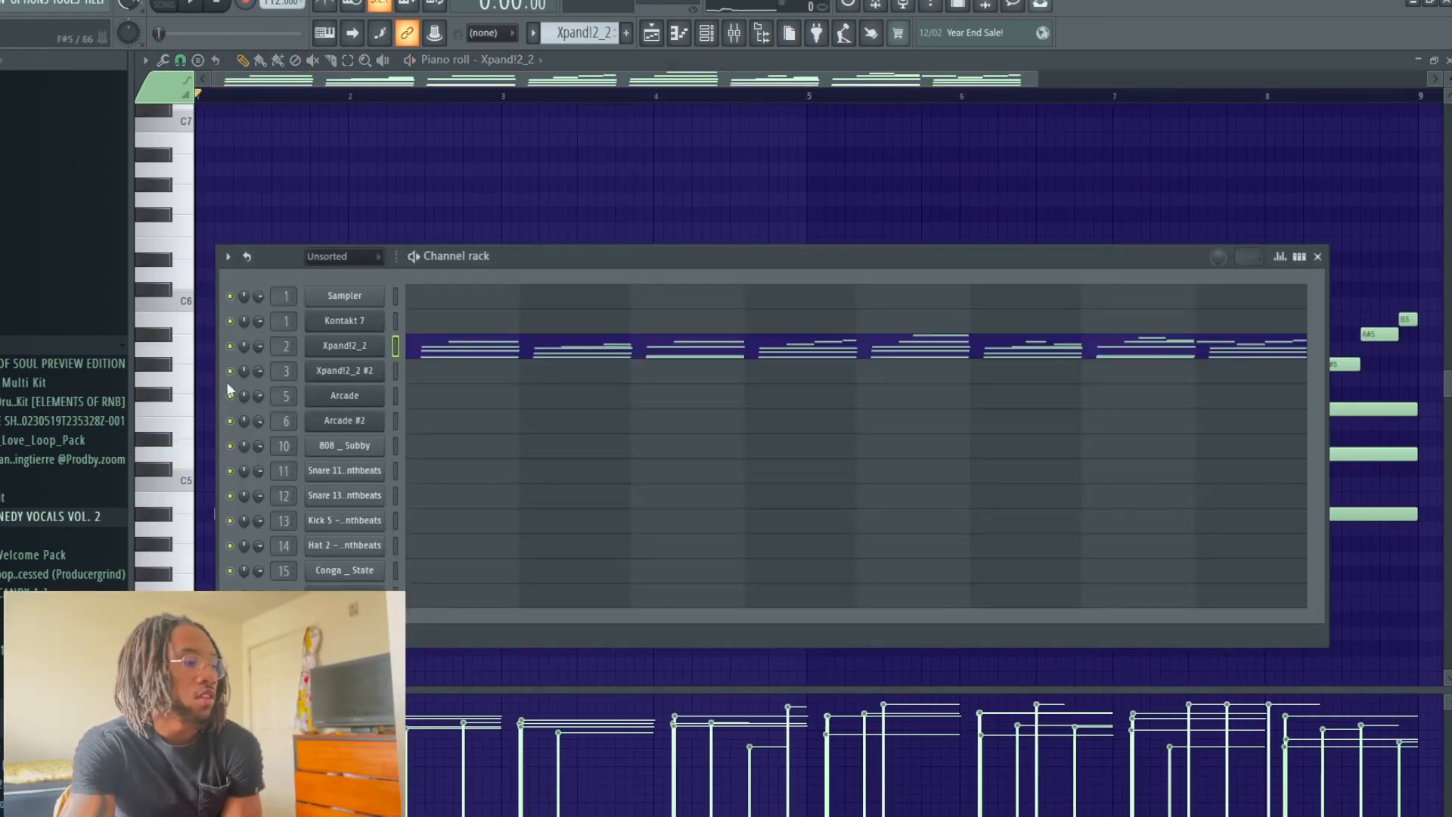
{"action": "left_click", "coordinate": [350, 351]}
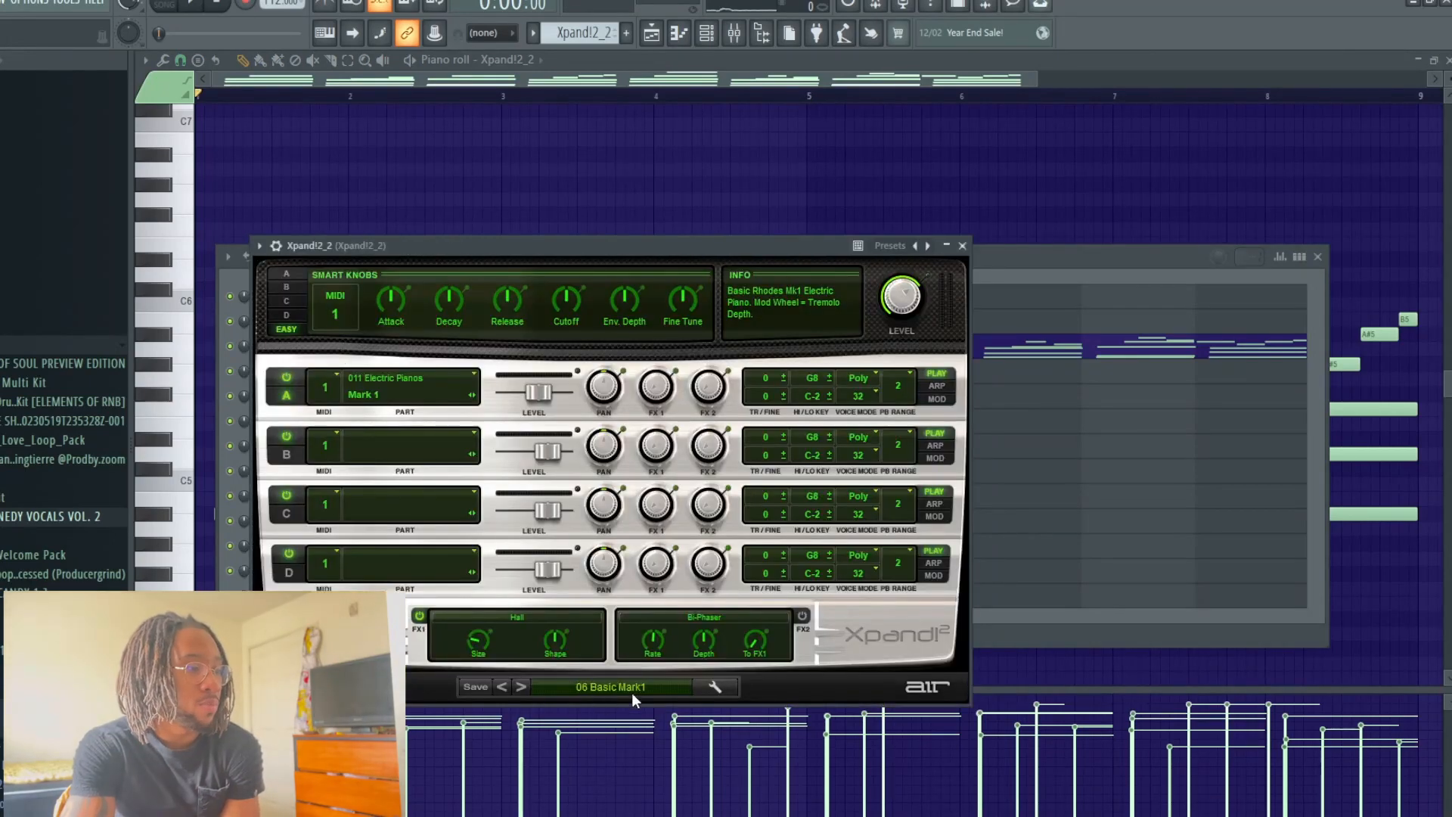
{"action": "left_click", "coordinate": [1106, 362]}
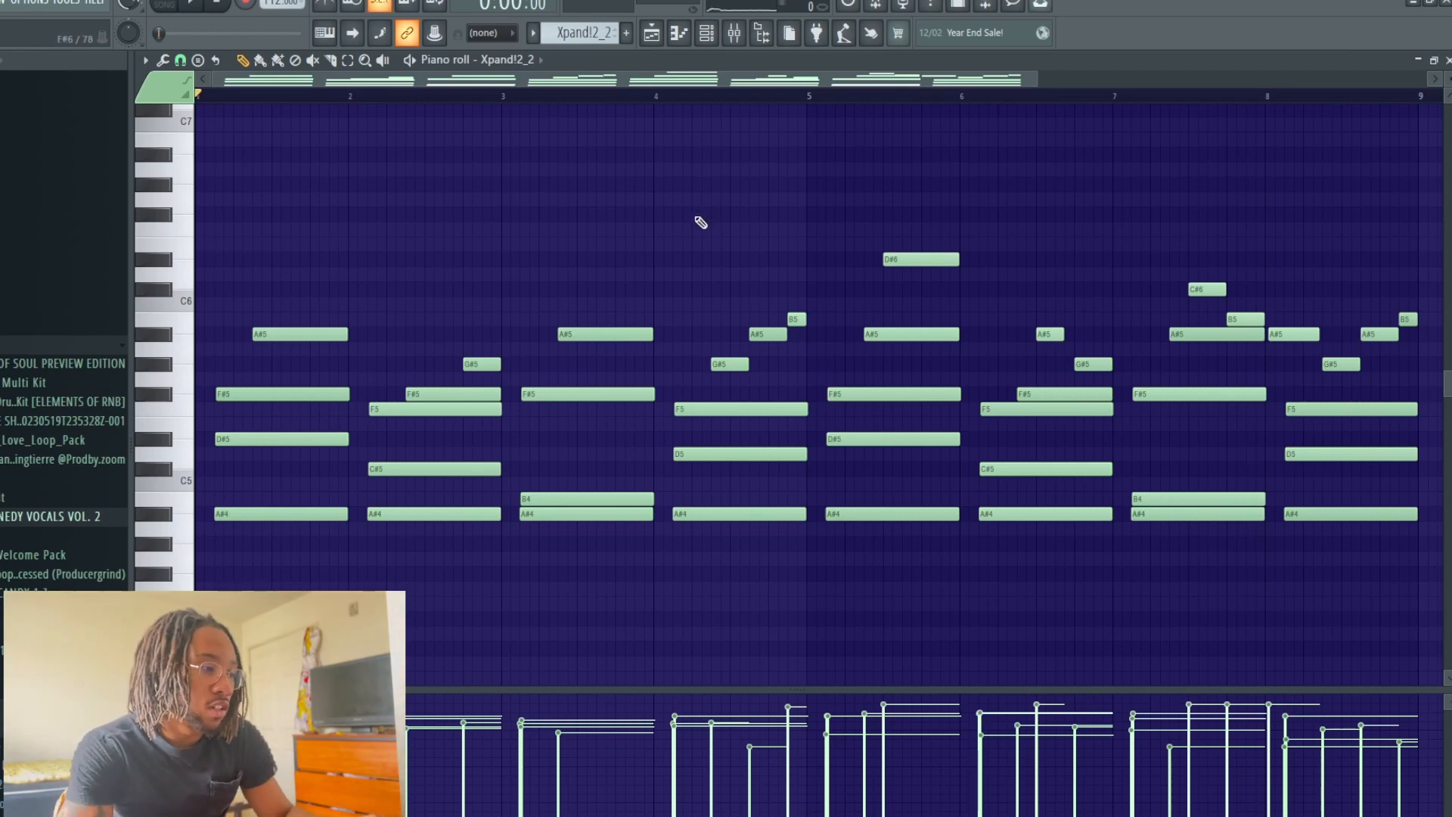
Step: Compare the two halves of the Xpand!2_2 pattern, playing the second half from bar 5
{"action": "left_click_drag", "start_coordinate": [1037, 80], "coordinate": [814, 131]}
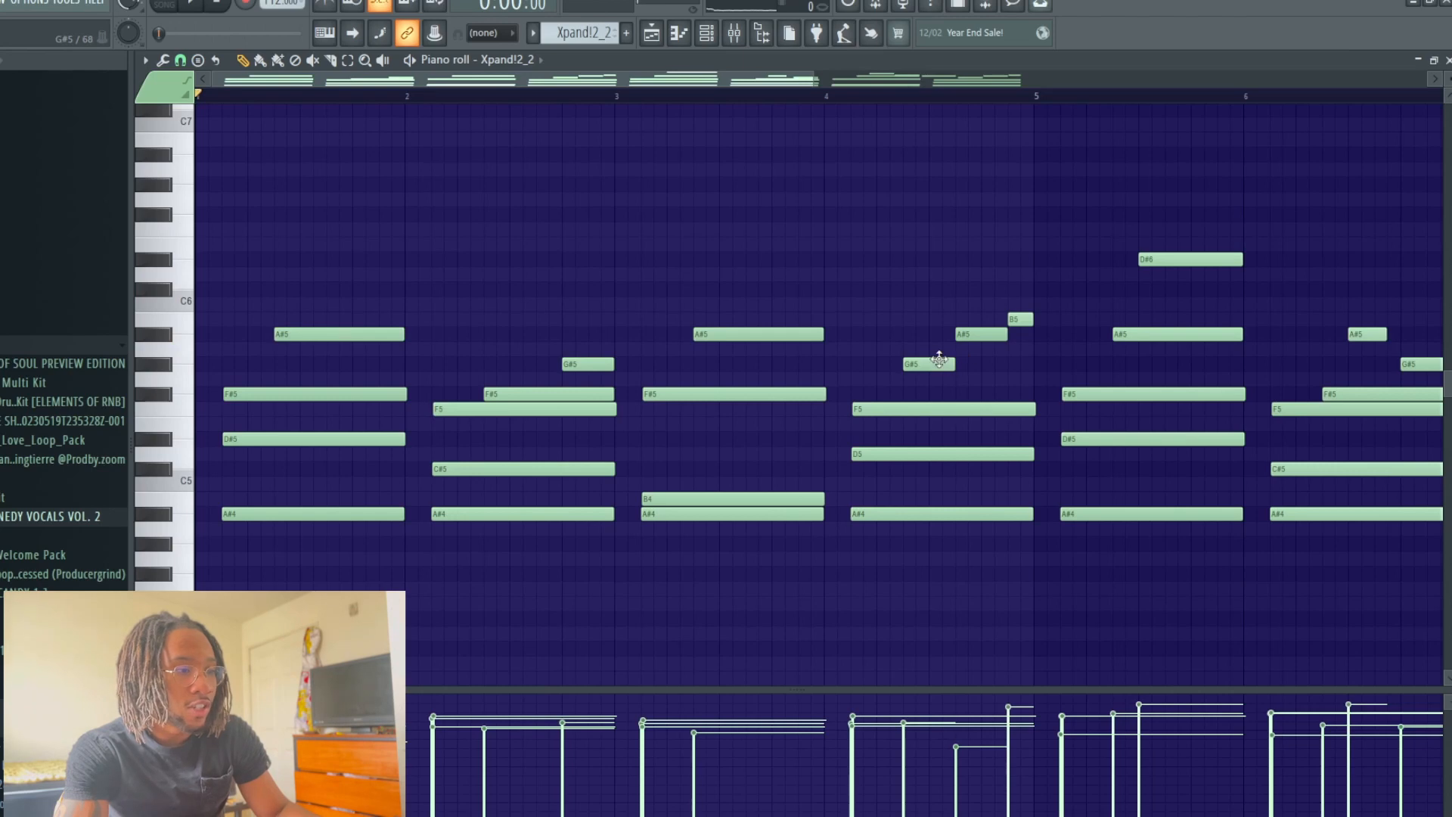
{"action": "scroll", "coordinate": [1173, 168], "scroll_direction": "right", "scroll_amount": 6}
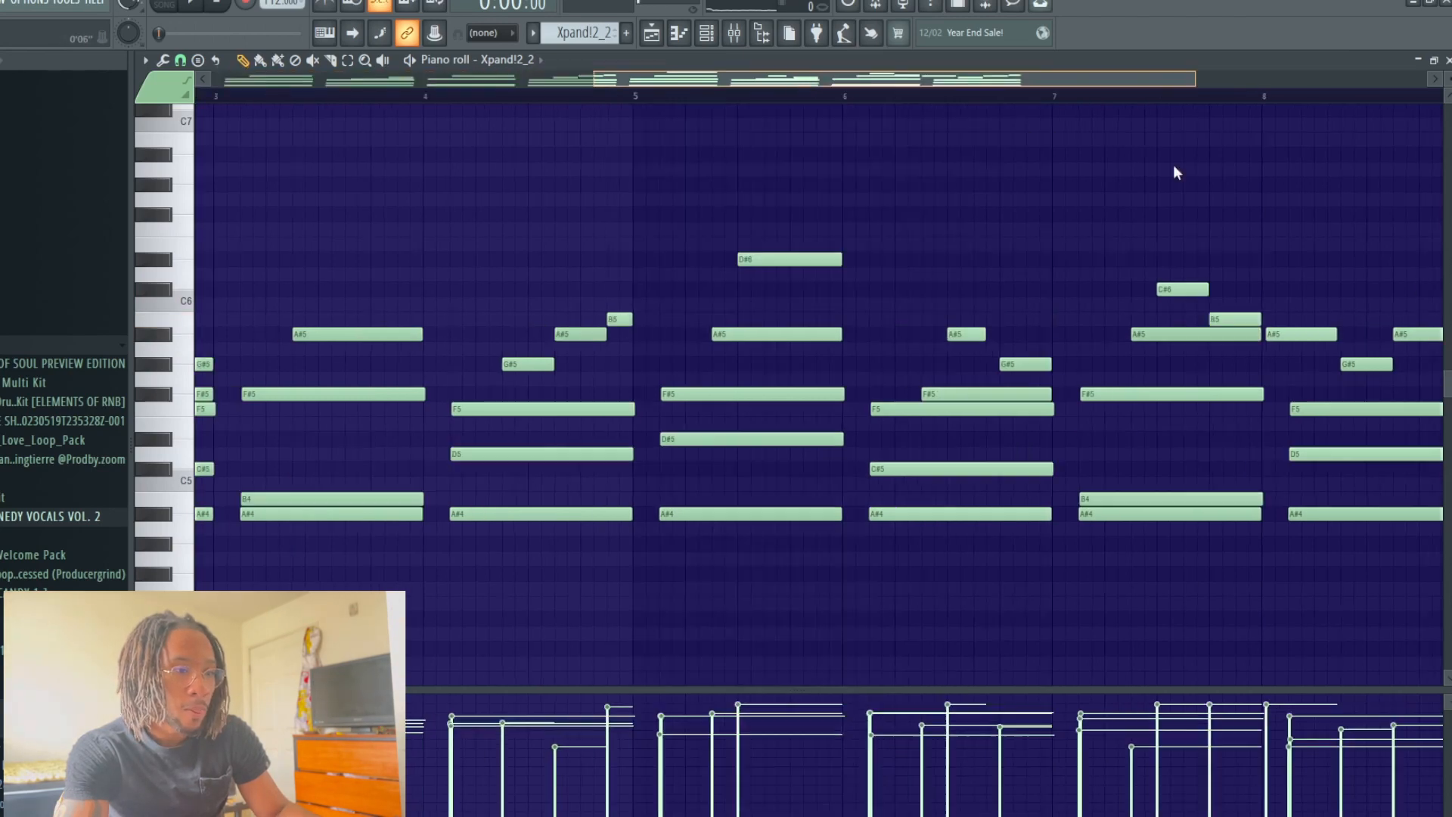
{"action": "left_click", "coordinate": [635, 99]}
{"action": "key", "text": "space"}
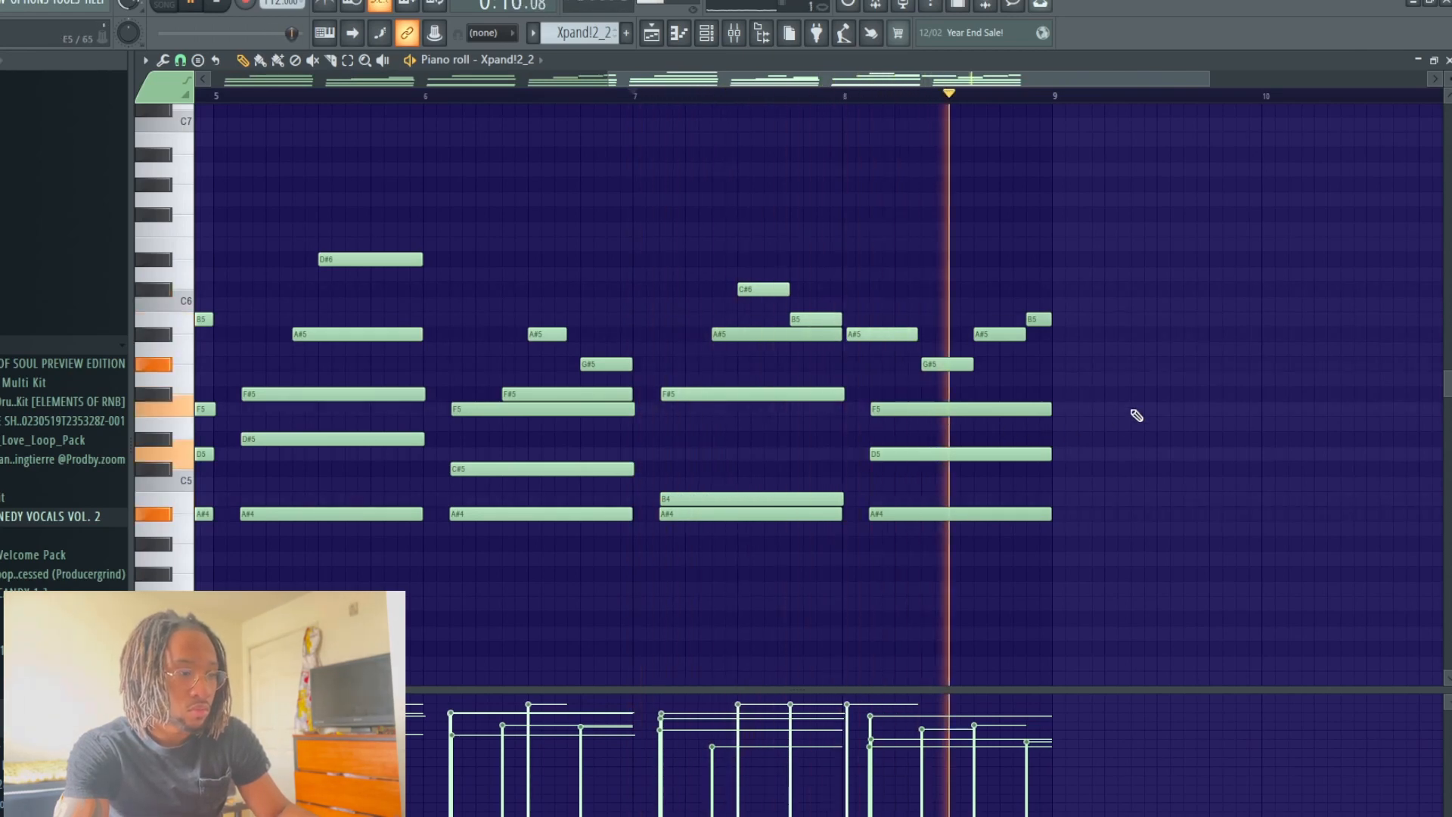
{"action": "key", "text": "space"}
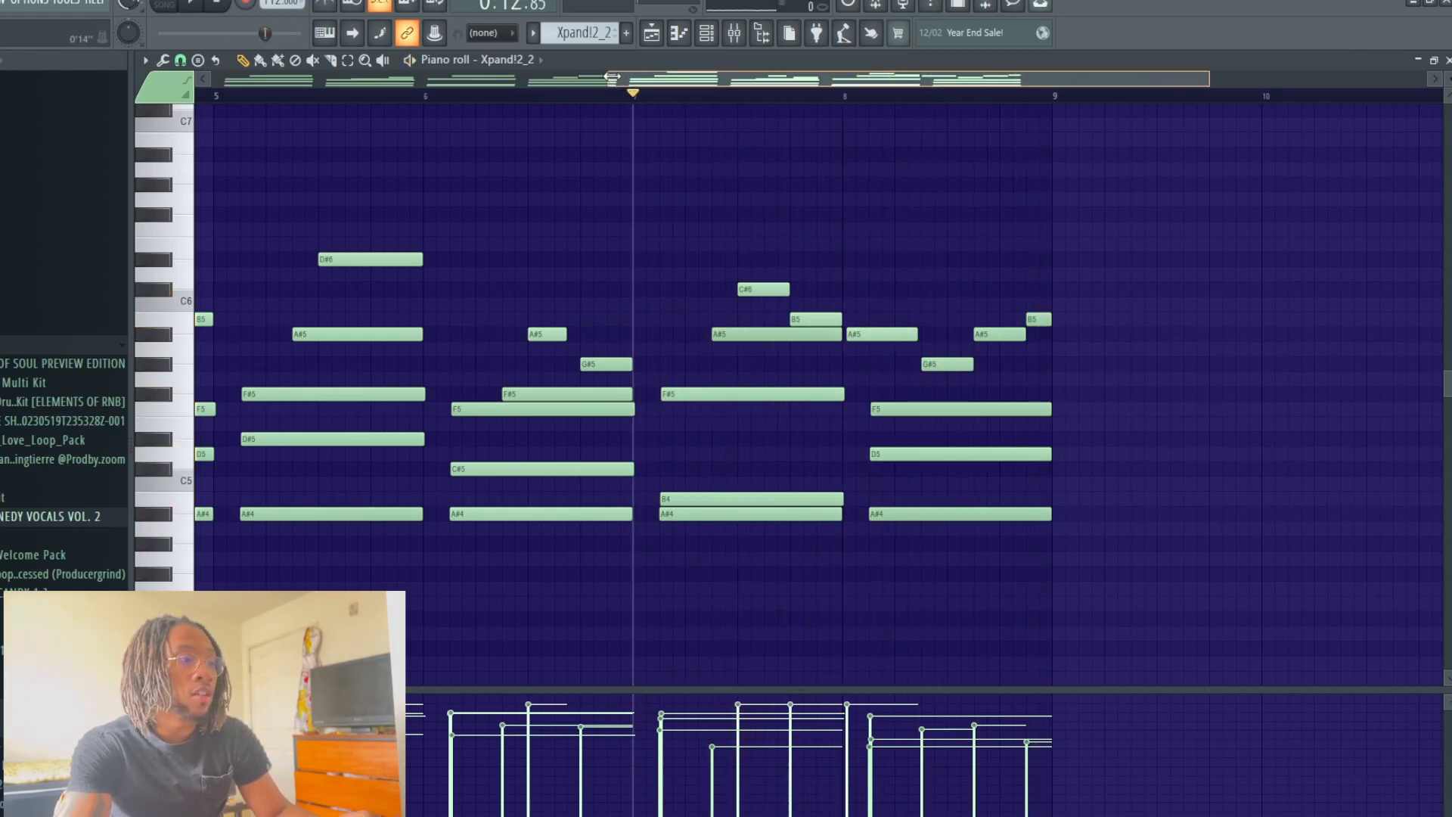
{"action": "left_click_drag", "start_coordinate": [612, 79], "coordinate": [210, 78]}
{"action": "left_click", "coordinate": [216, 3]}
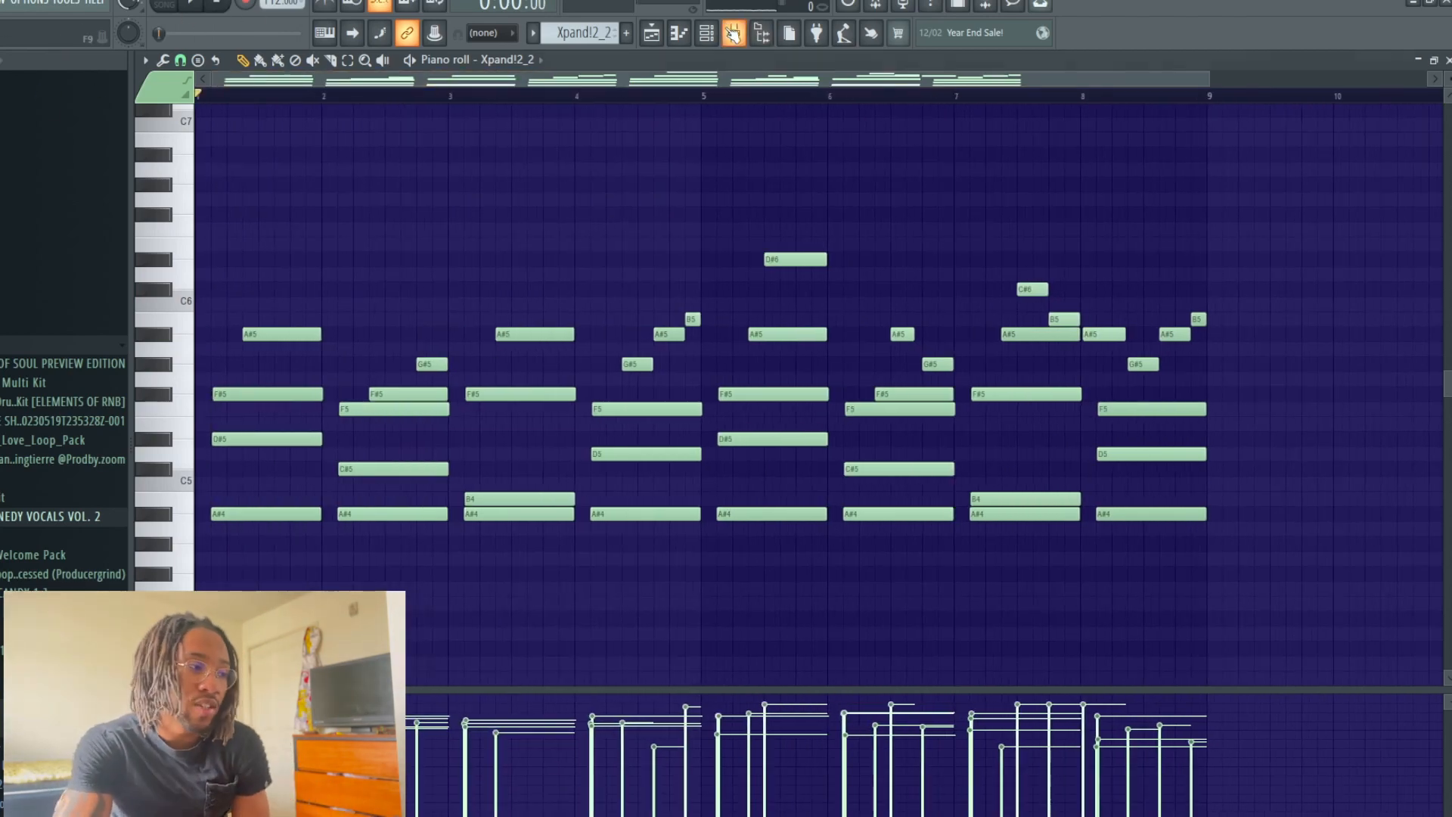
Step: Inspect the Fruity Reeverb 2 and Fruity parametric EQ 2 settings on the Xpand!2_2 mixer track
{"action": "left_click", "coordinate": [732, 32]}
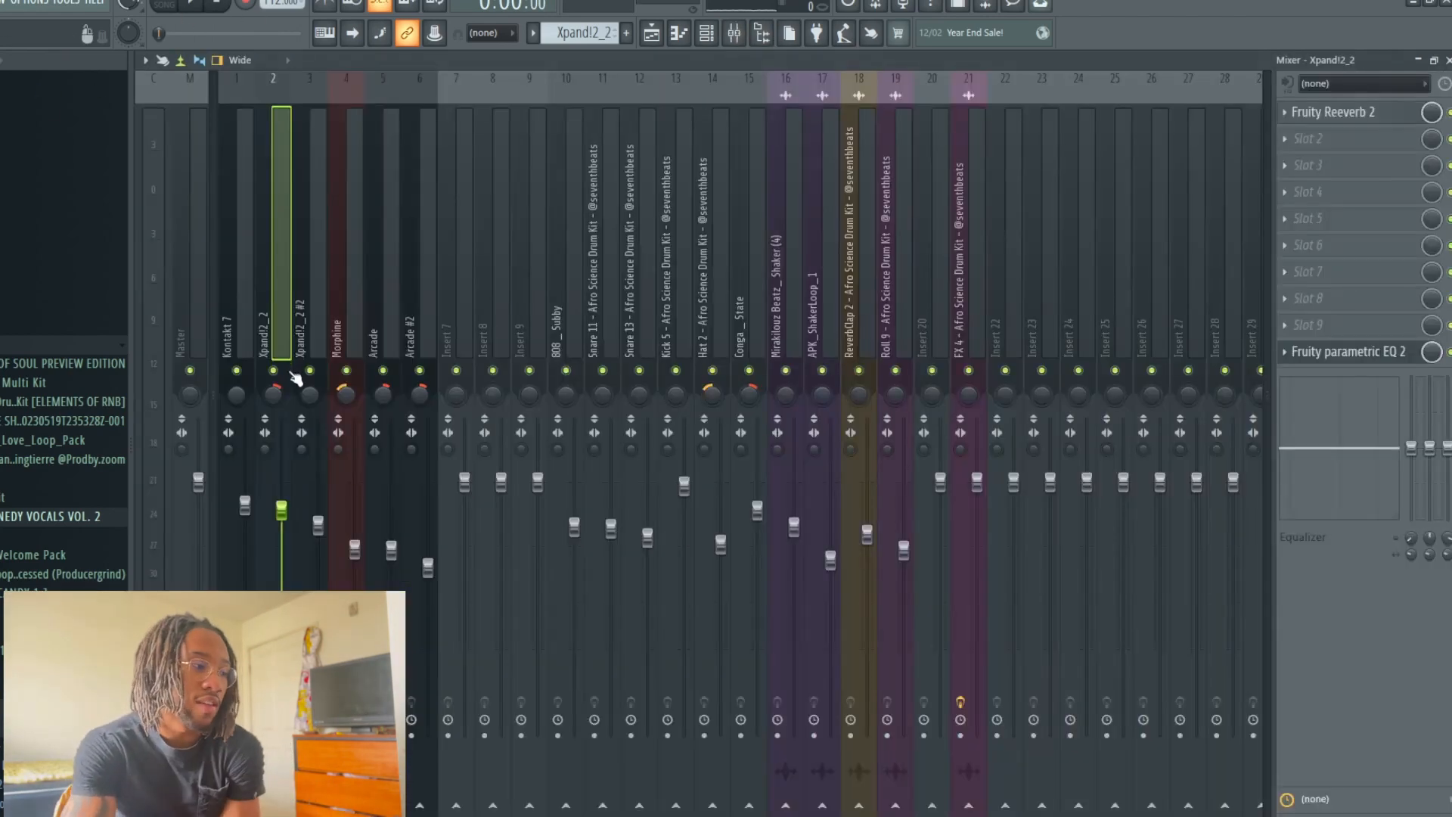
{"action": "left_click", "coordinate": [1392, 117]}
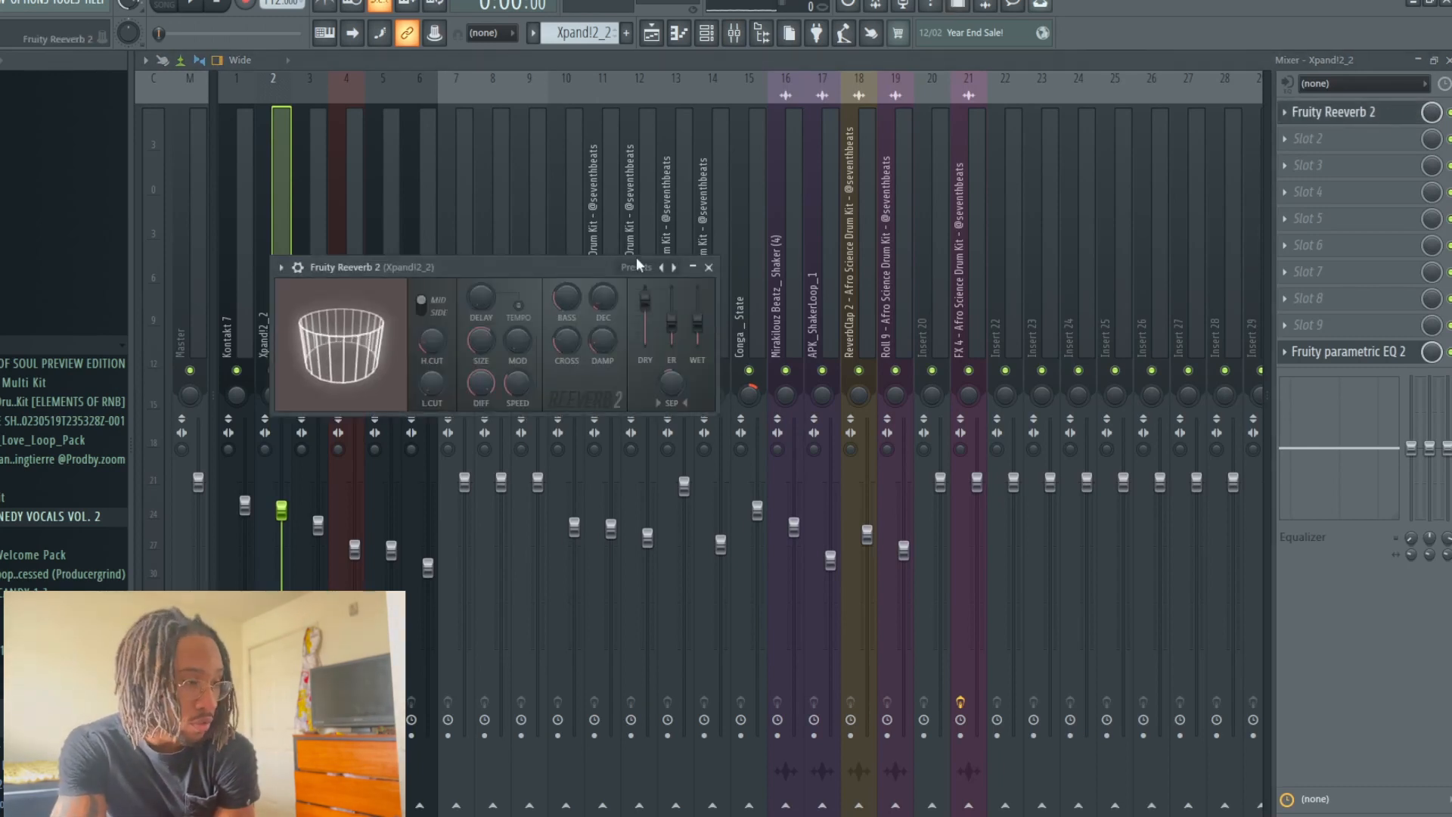
{"action": "left_click", "coordinate": [1335, 354]}
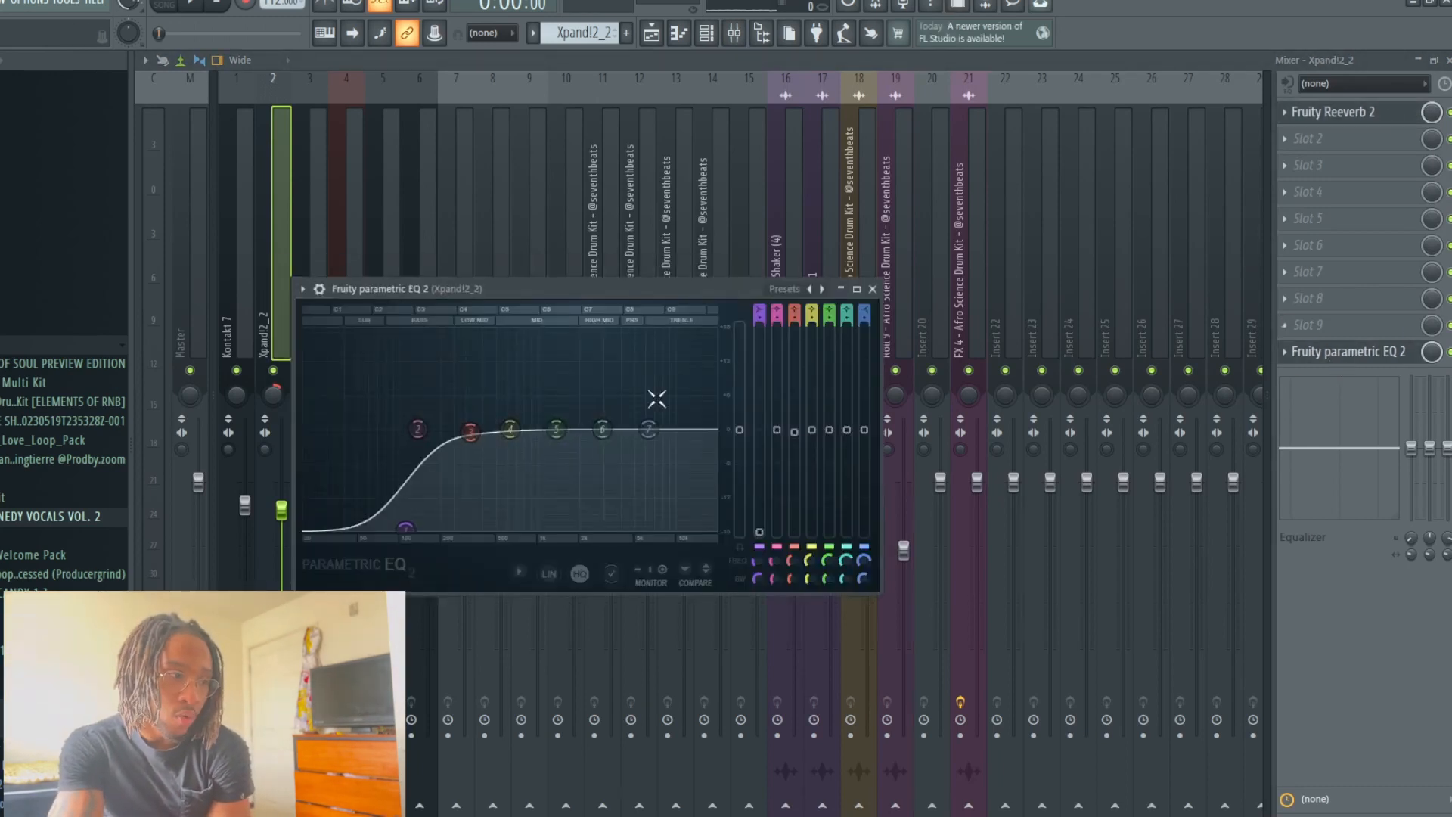
Step: Select the Xpand!2_2 #2 pattern in the playlist and check its instrument channel
{"action": "left_click", "coordinate": [652, 33]}
{"action": "left_click", "coordinate": [211, 171]}
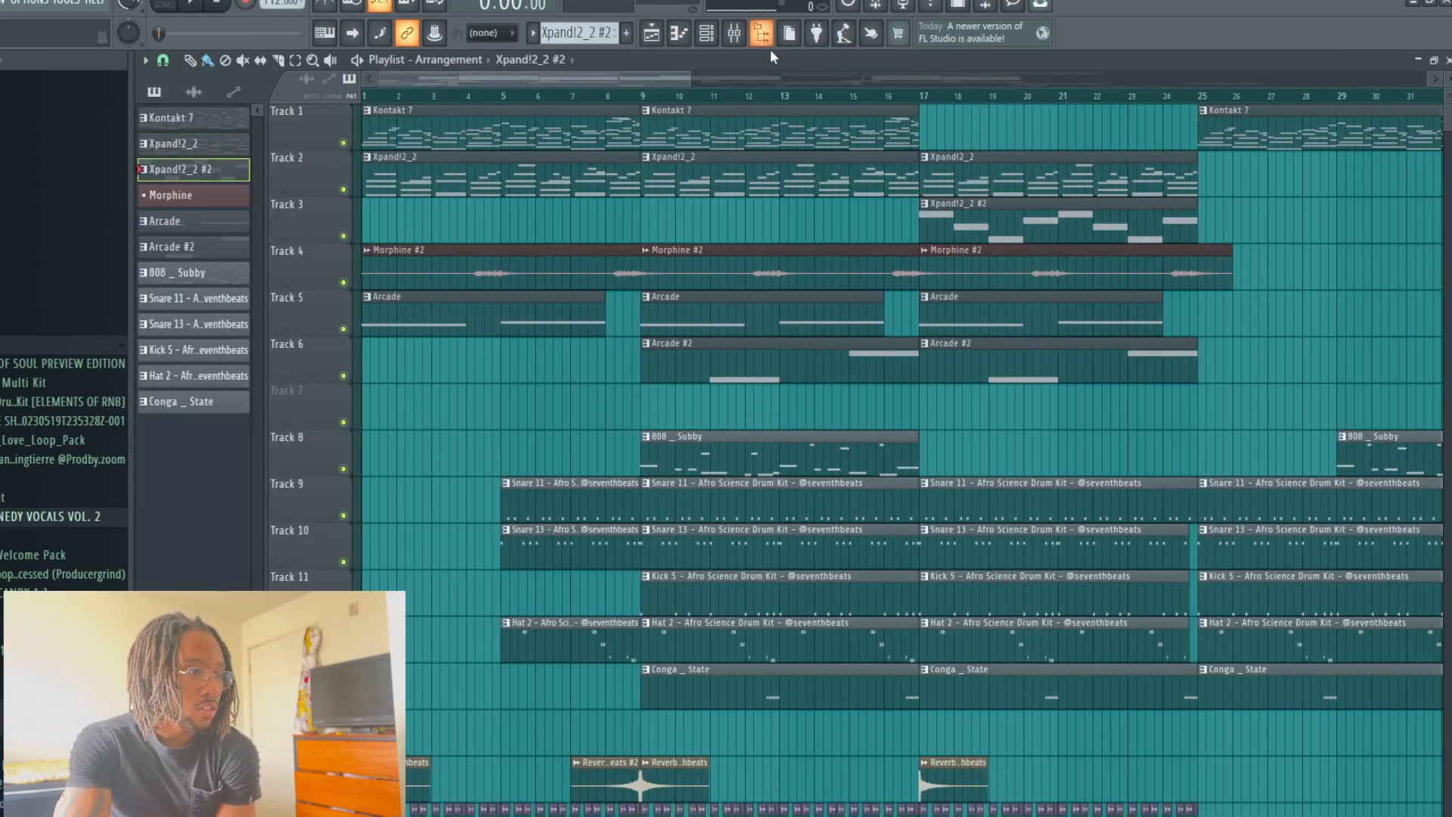
{"action": "left_click", "coordinate": [707, 33]}
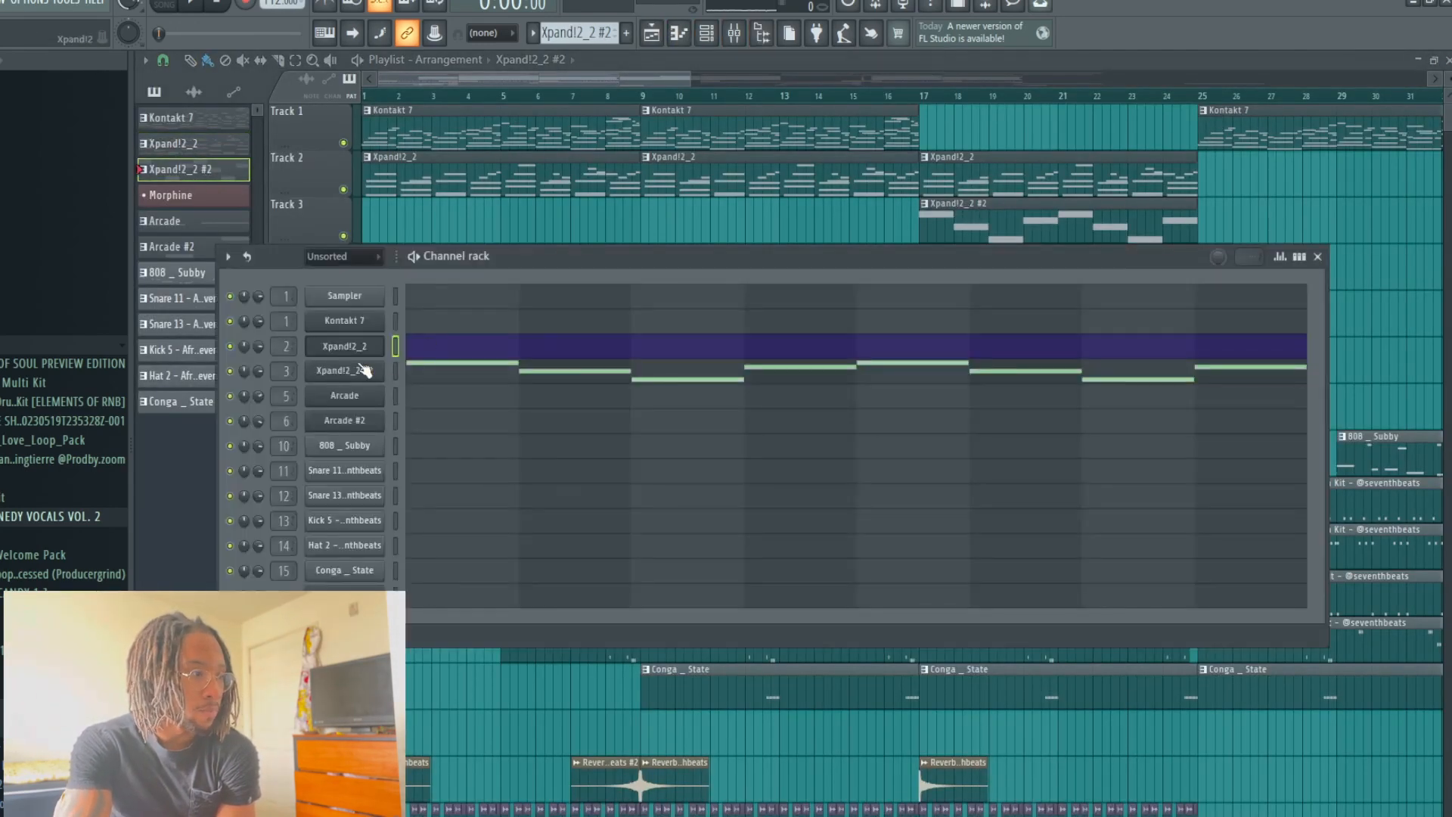
{"action": "left_click", "coordinate": [364, 371]}
{"action": "left_click", "coordinate": [984, 266]}
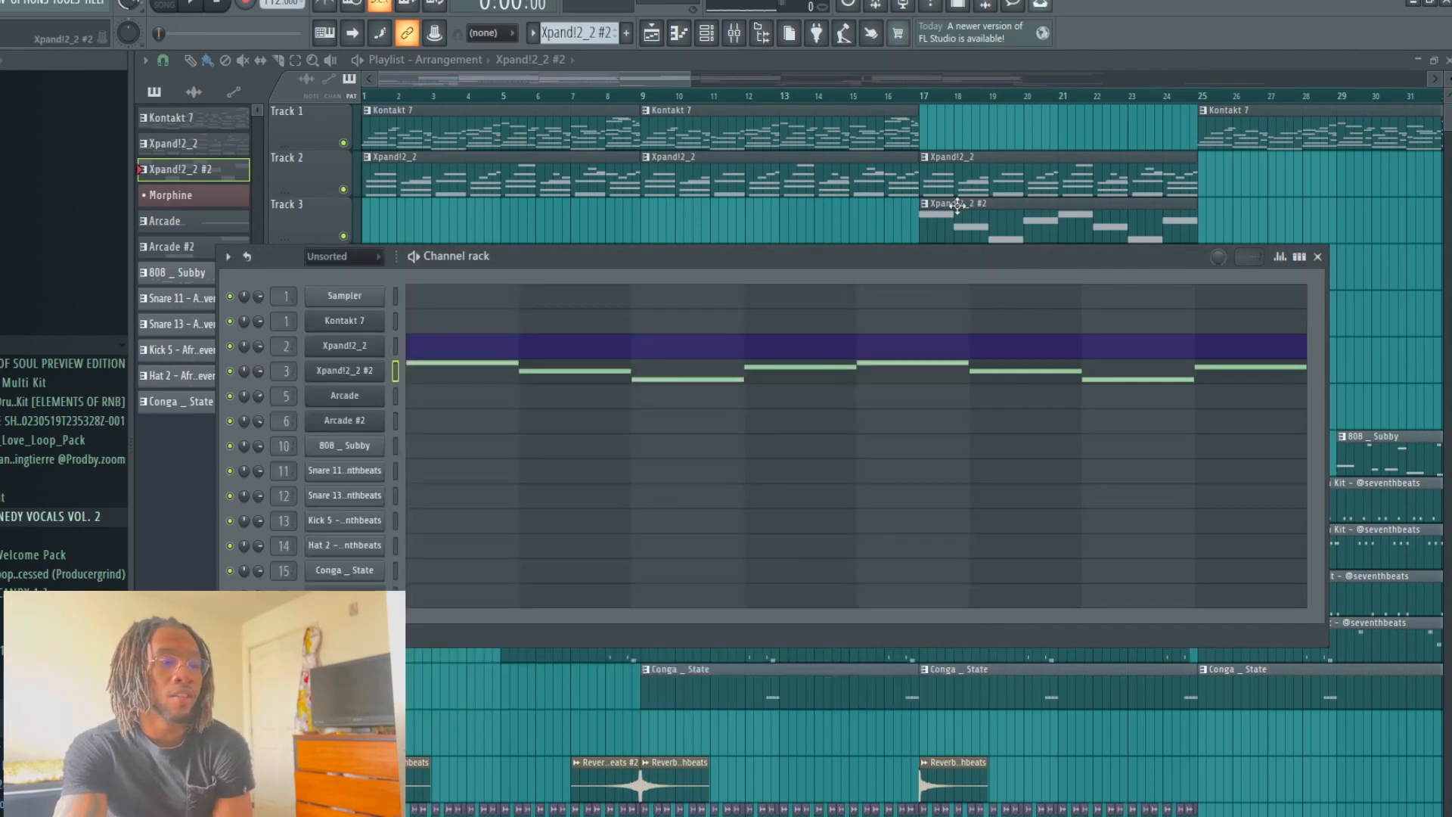
Step: Open the Xpand!2_2 #2 clip at bar 17 on Track 3 in the piano roll and play its long notes
{"action": "left_click_drag", "start_coordinate": [665, 82], "coordinate": [753, 189]}
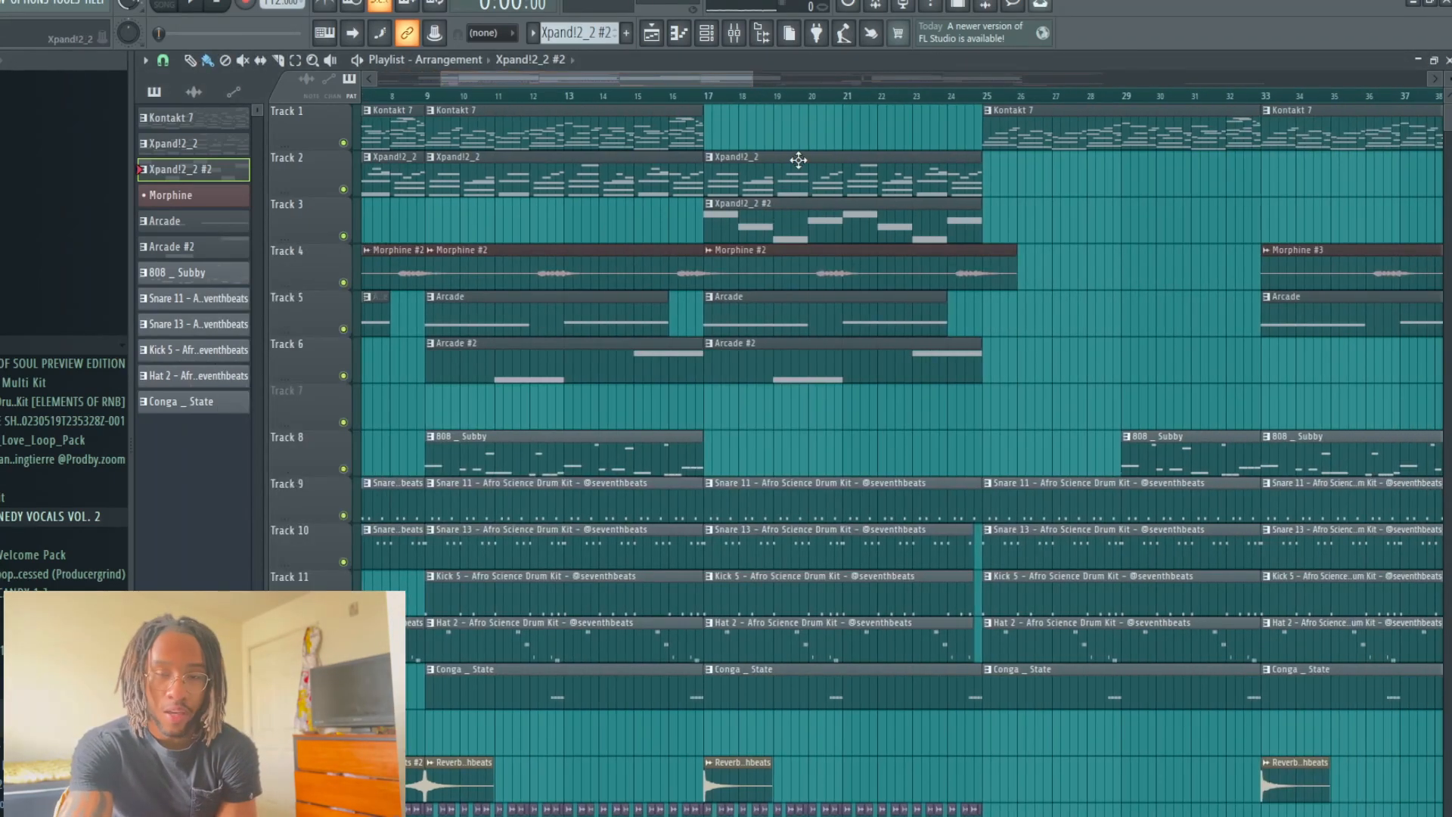
{"action": "double_click", "coordinate": [733, 213]}
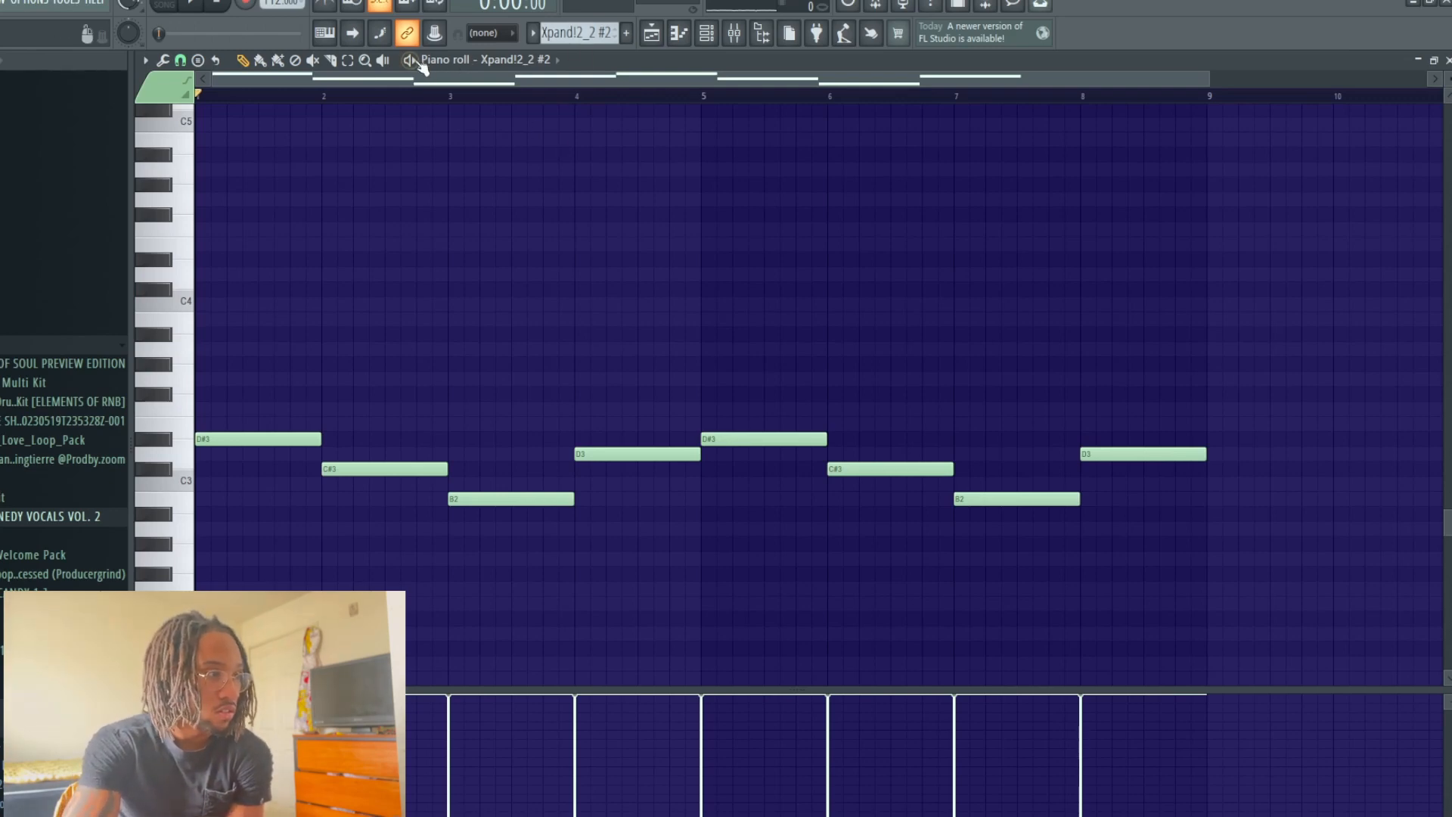
{"action": "key", "text": "space"}
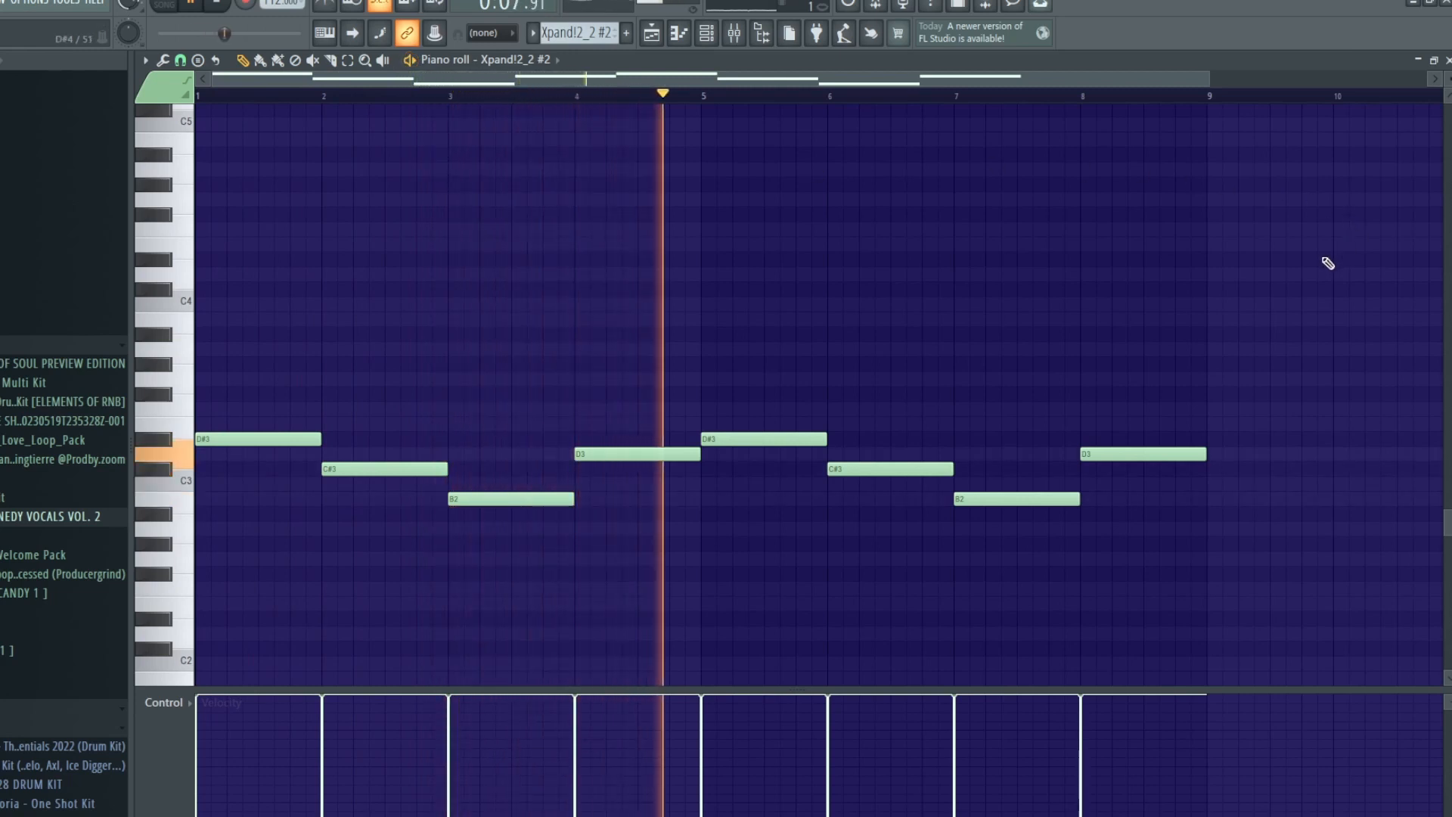
{"action": "key", "text": "space"}
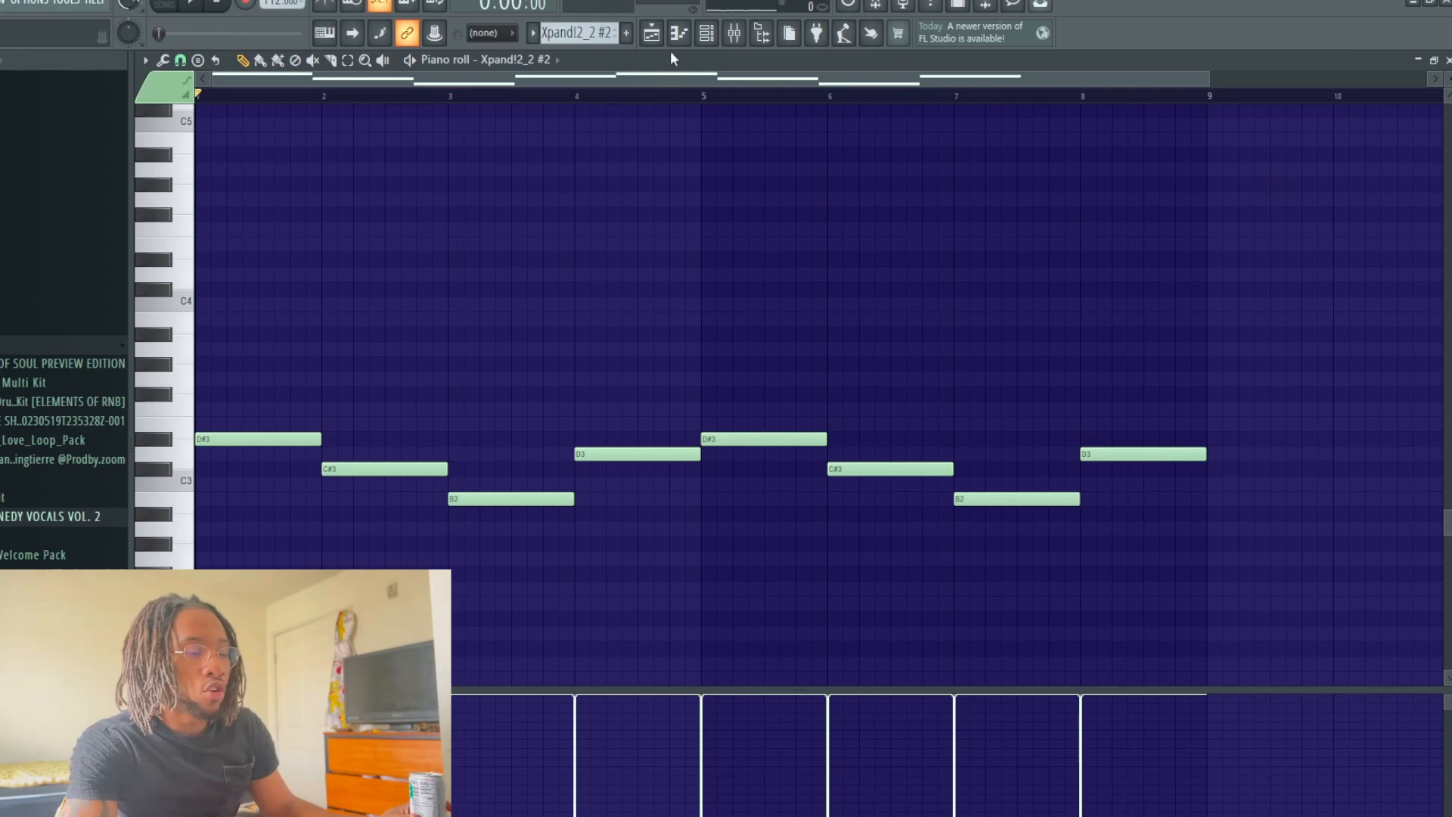
Step: Return to the playlist, select the Morphine audio clip as the current source, and check the channel list
{"action": "left_click", "coordinate": [651, 33]}
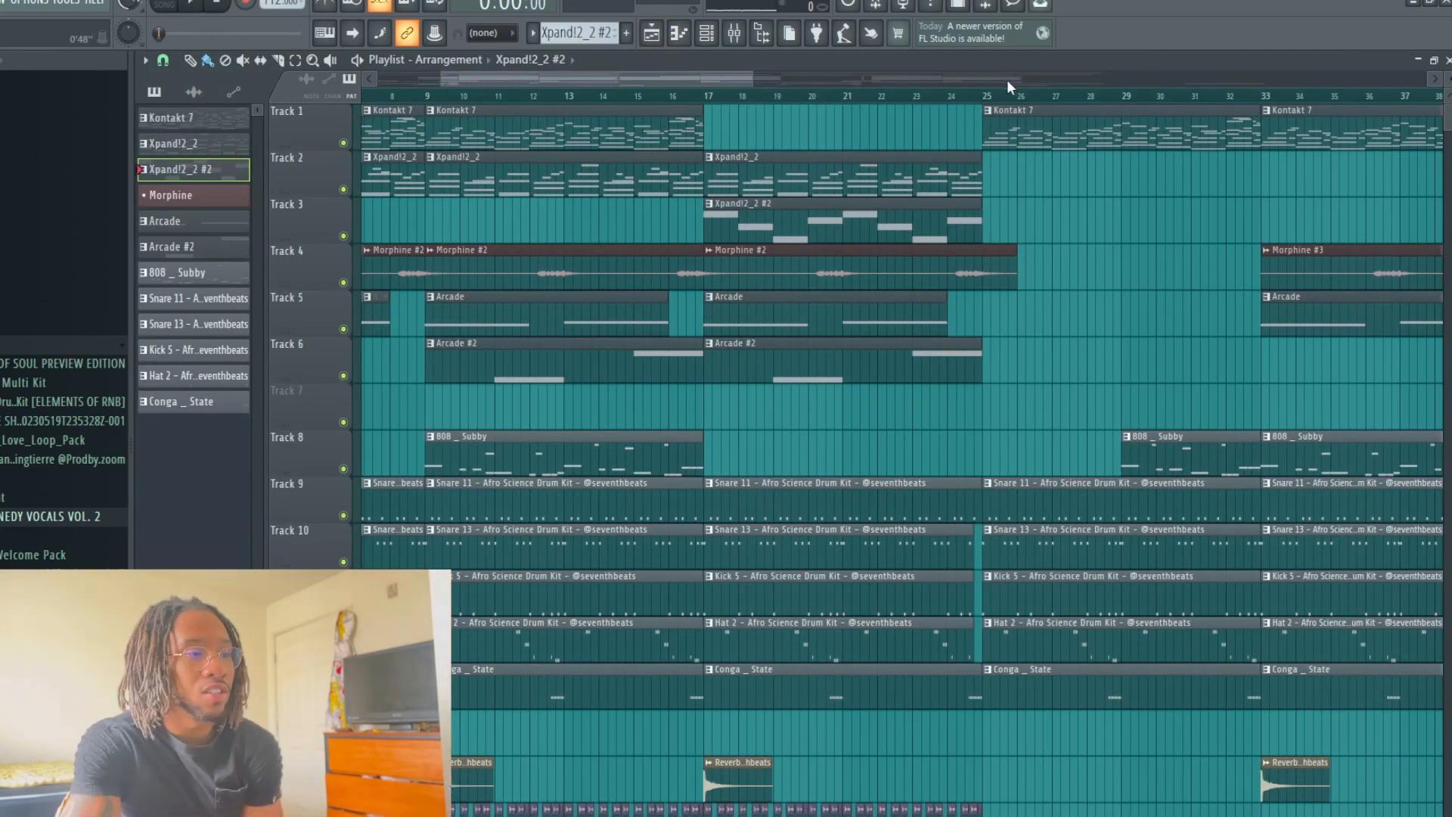
{"action": "left_click_drag", "start_coordinate": [727, 84], "coordinate": [697, 78]}
{"action": "left_click", "coordinate": [239, 195]}
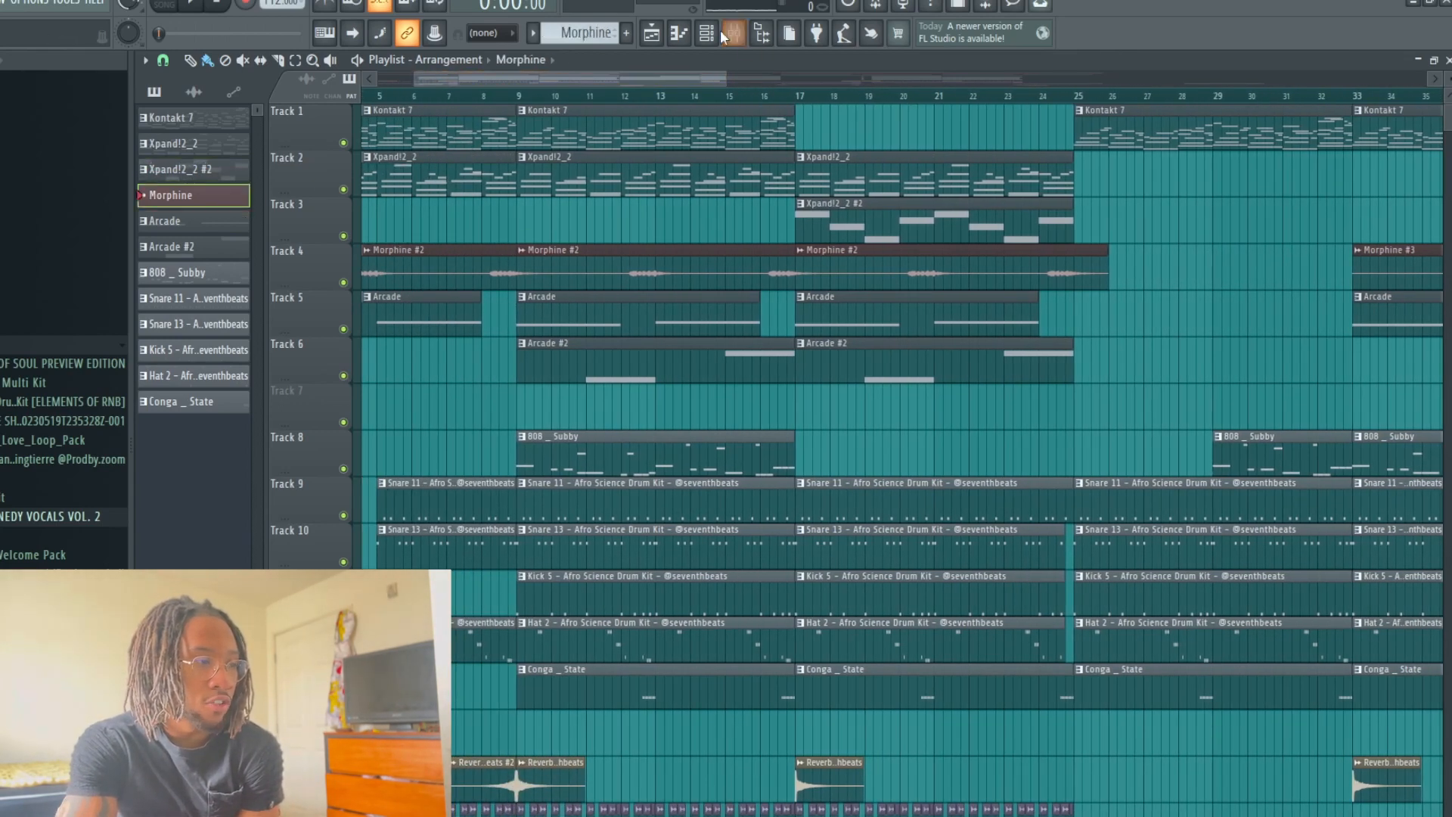
{"action": "left_click", "coordinate": [706, 32]}
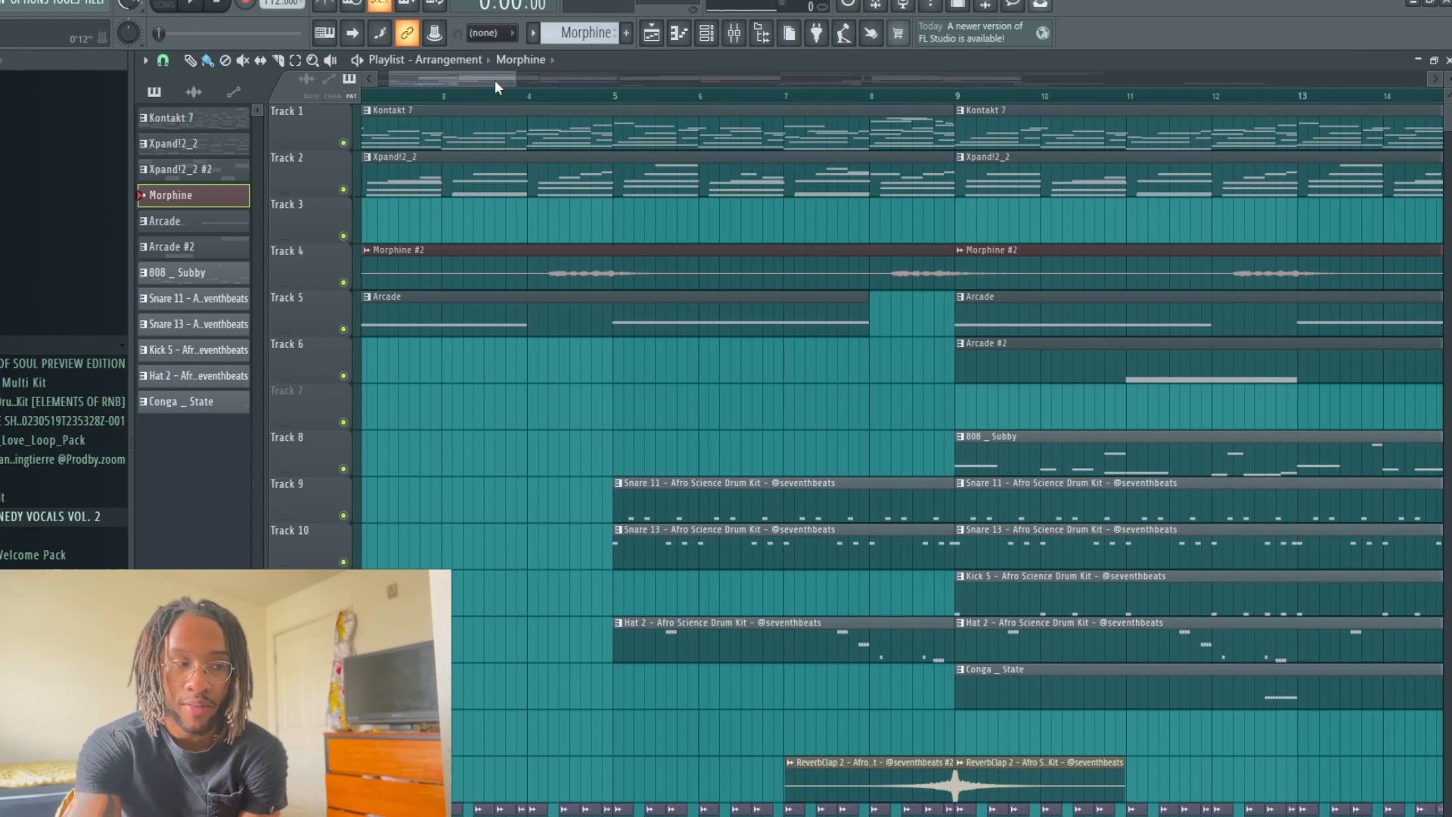
Step: Solo Track 4 and play the Morphine #2 audio from the start of the arrangement
{"action": "left_click_drag", "start_coordinate": [501, 80], "coordinate": [473, 81]}
{"action": "right_click", "coordinate": [344, 283]}
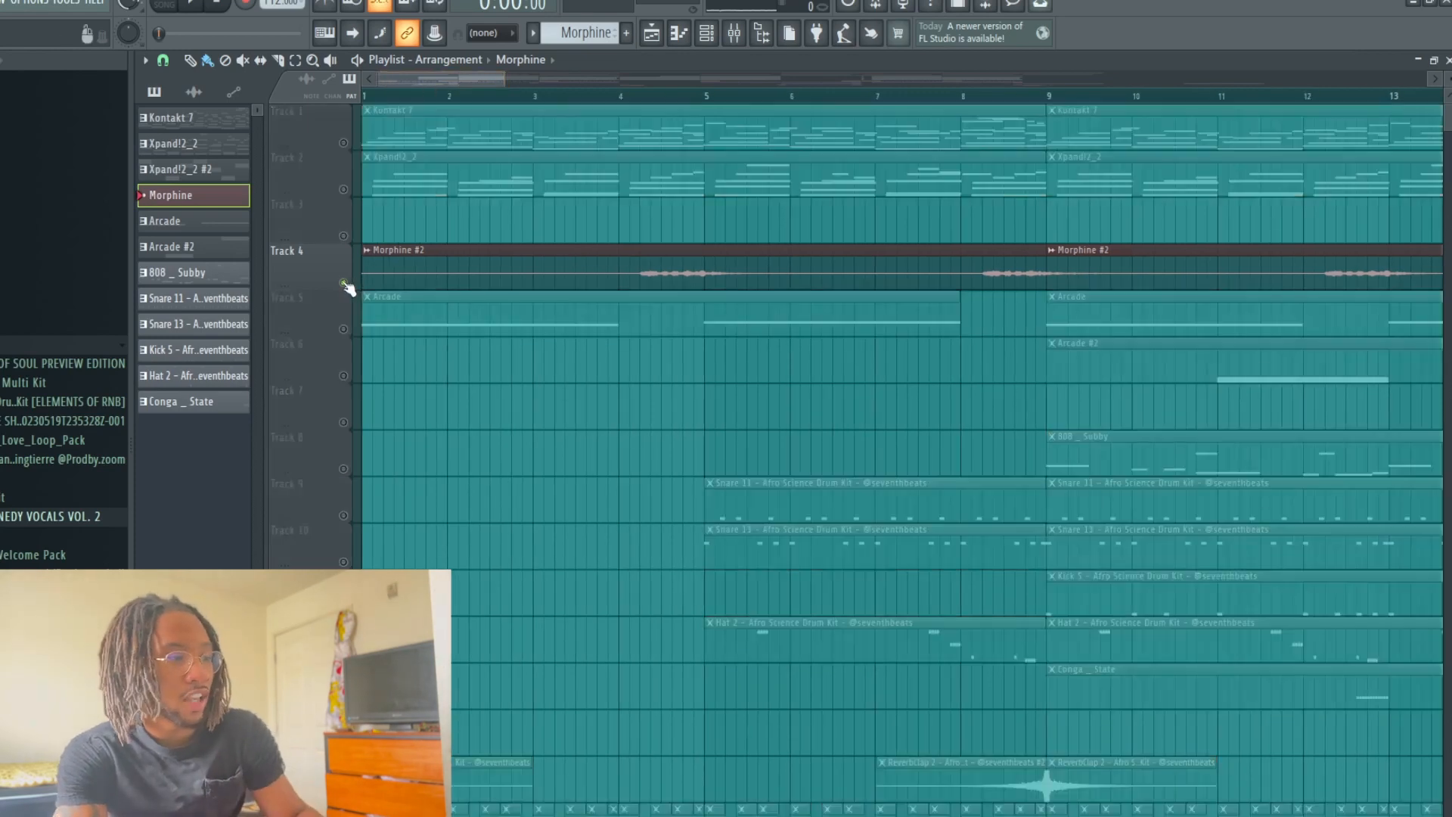
{"action": "key", "text": "space"}
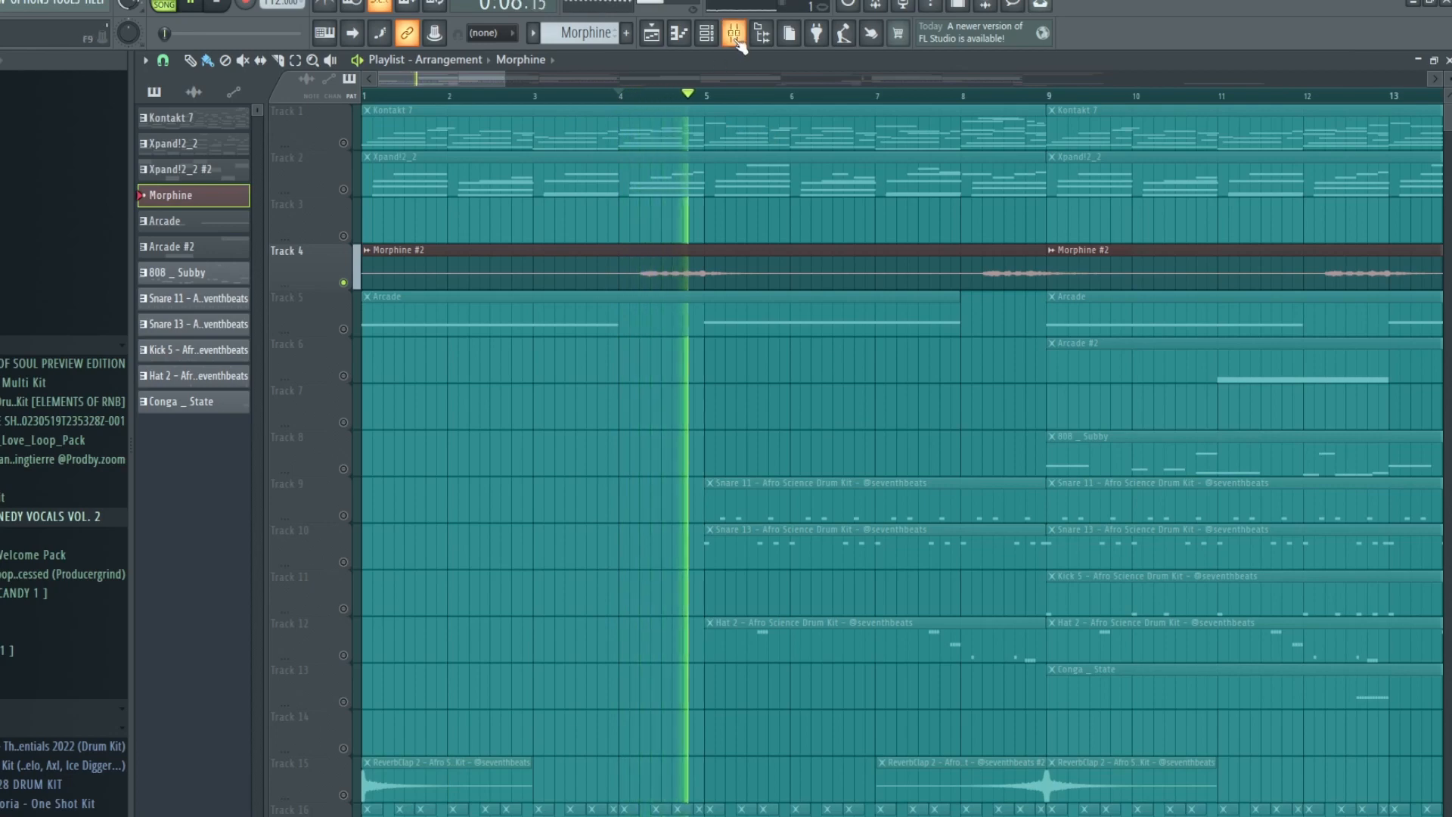
Step: Select the Morphine mixer track to examine its effects chain during playback
{"action": "key", "text": "F9"}
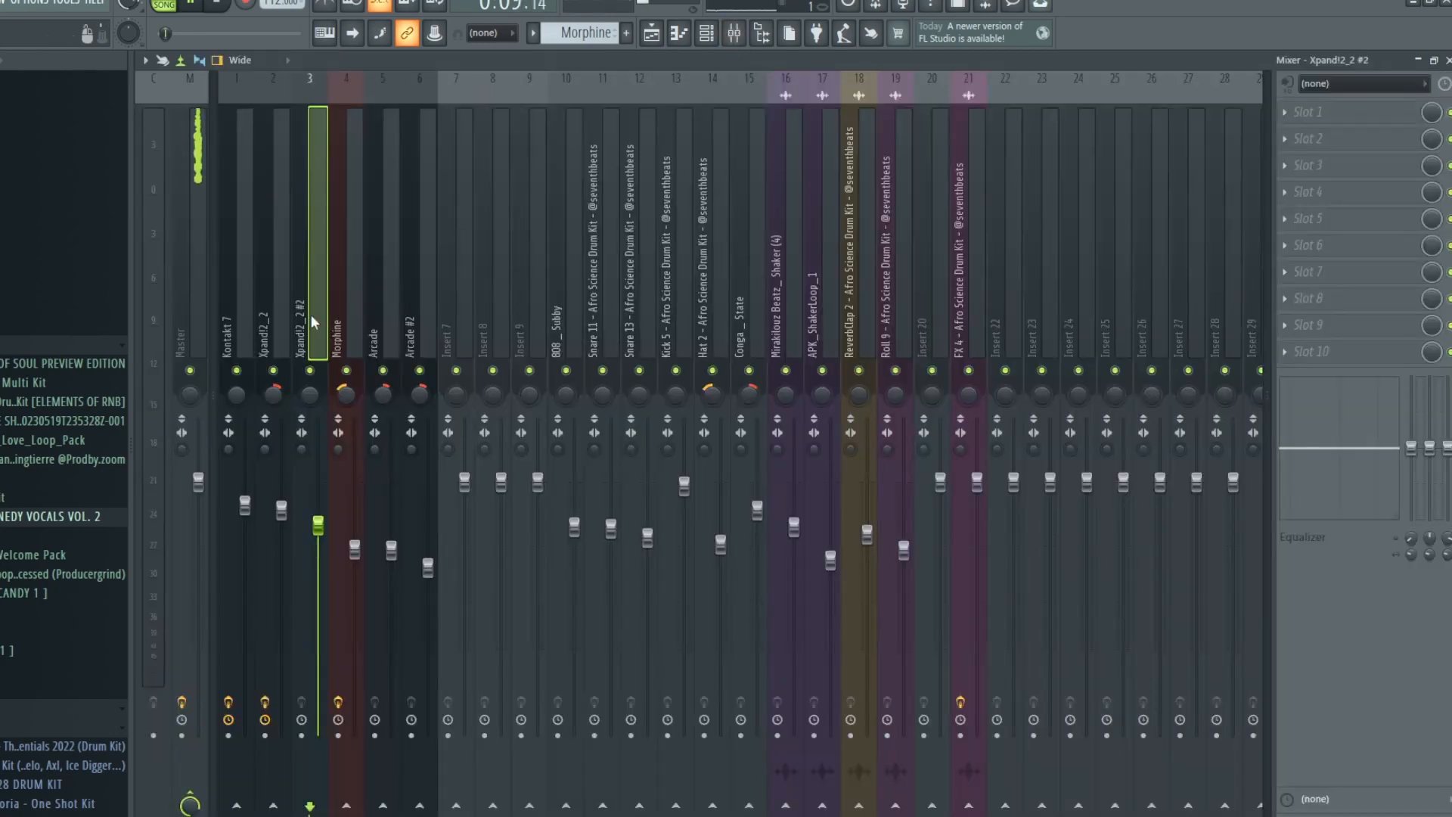
{"action": "left_click", "coordinate": [351, 324]}
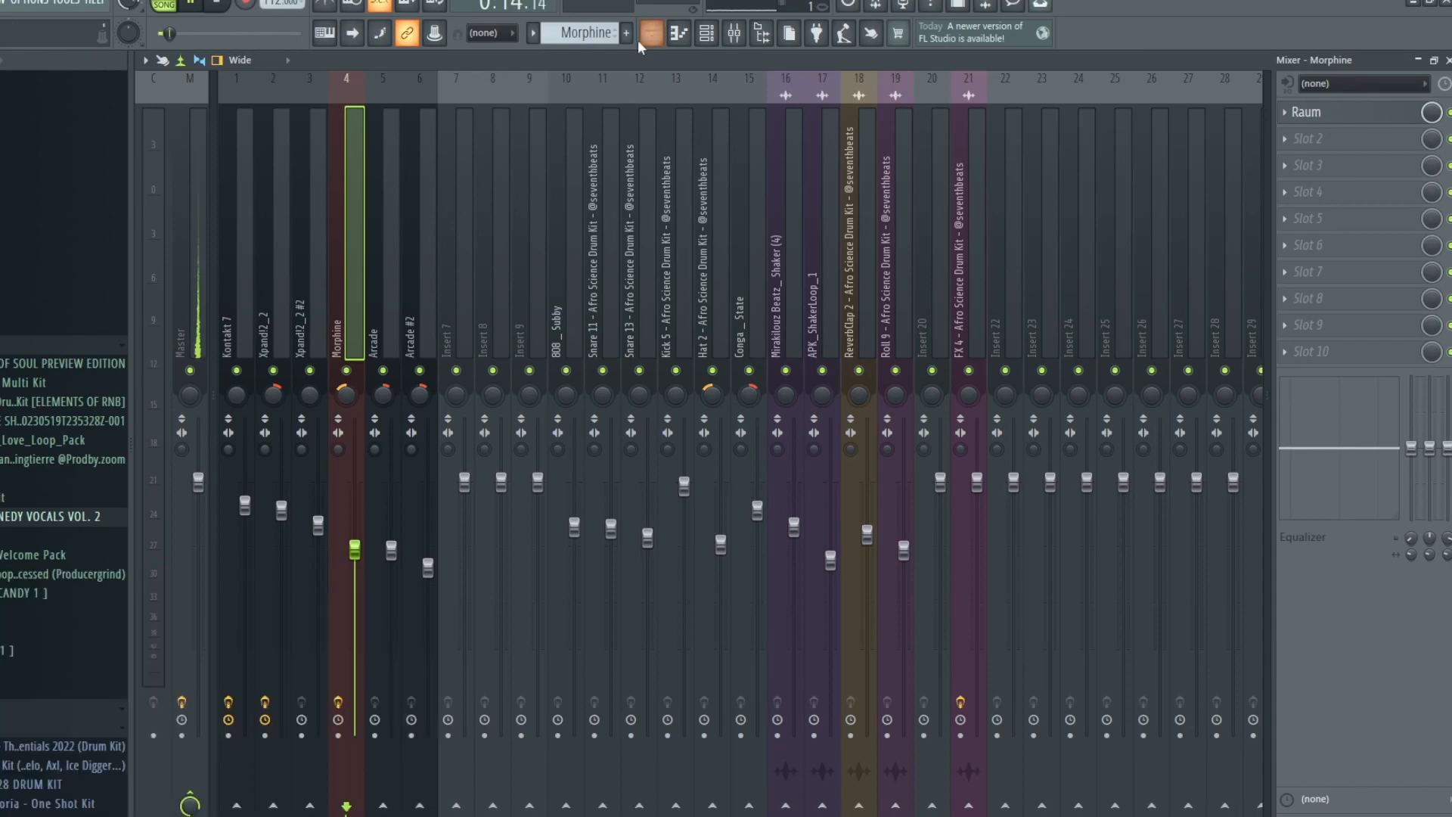
Step: Return to the playlist and play the Morphine #3 audio on Track 4 from around bar 36
{"action": "left_click", "coordinate": [659, 44]}
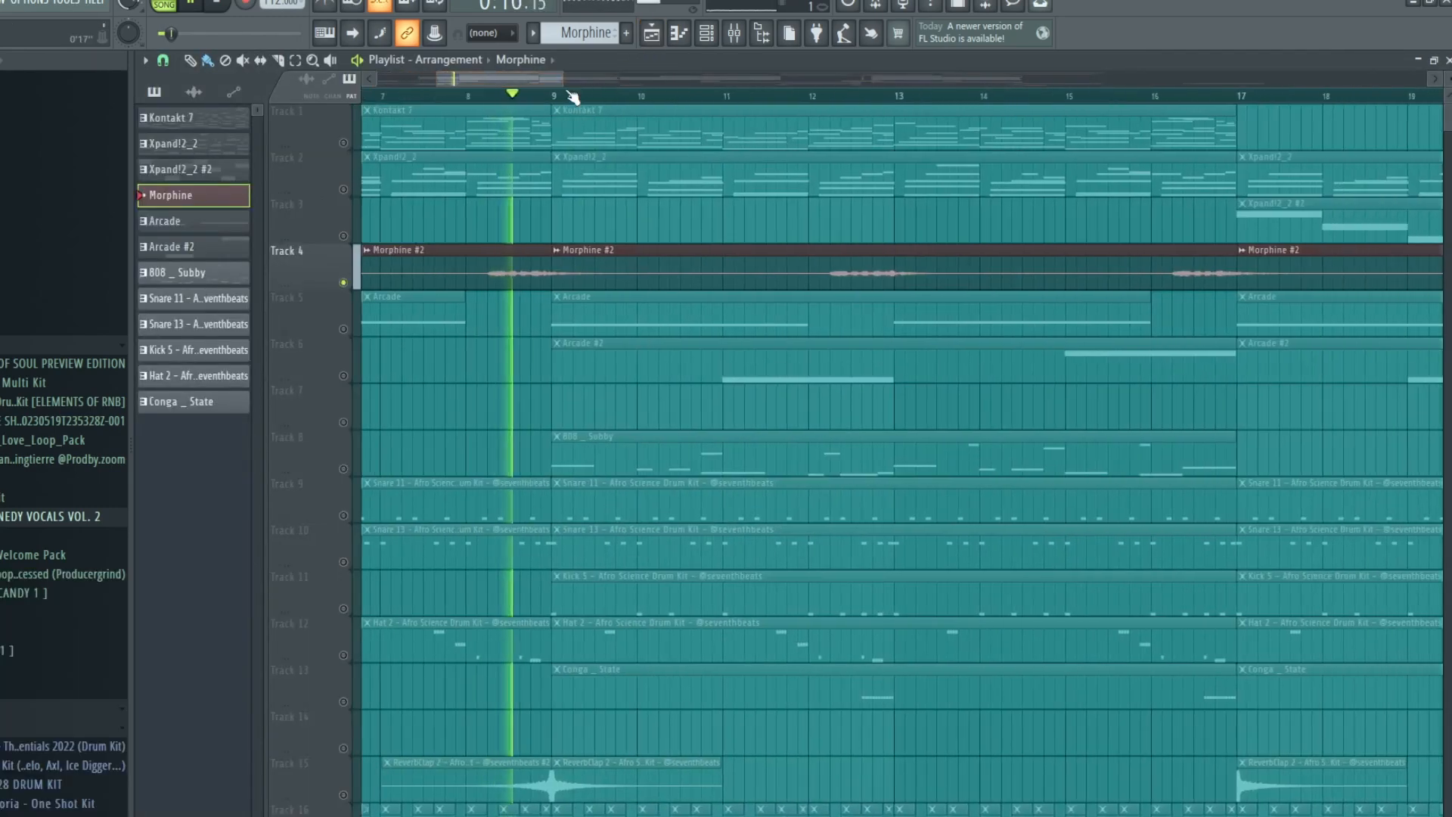
{"action": "left_click_drag", "start_coordinate": [556, 83], "coordinate": [937, 115]}
{"action": "key", "text": "space"}
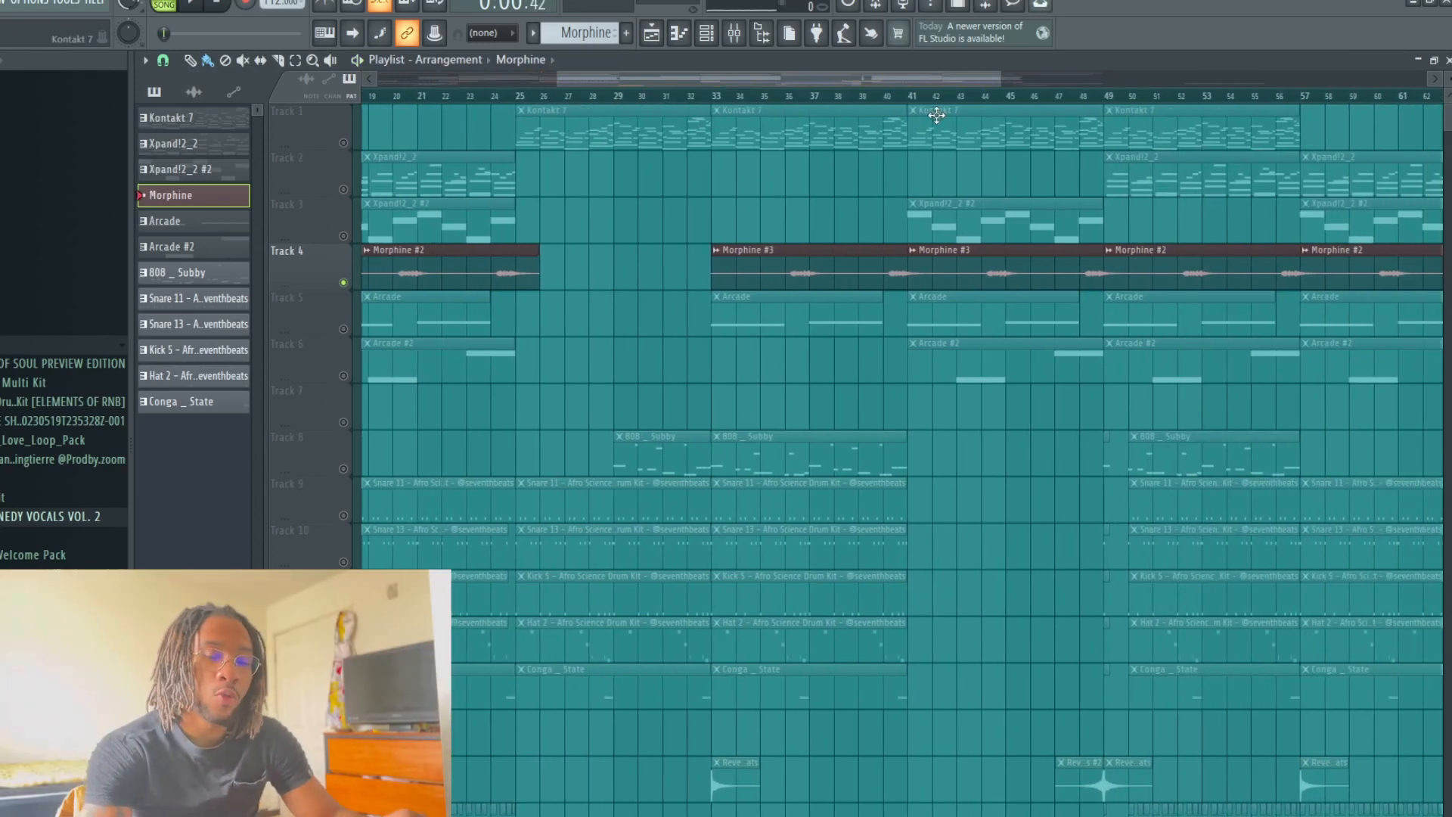
{"action": "left_click", "coordinate": [789, 97]}
{"action": "key", "text": "space"}
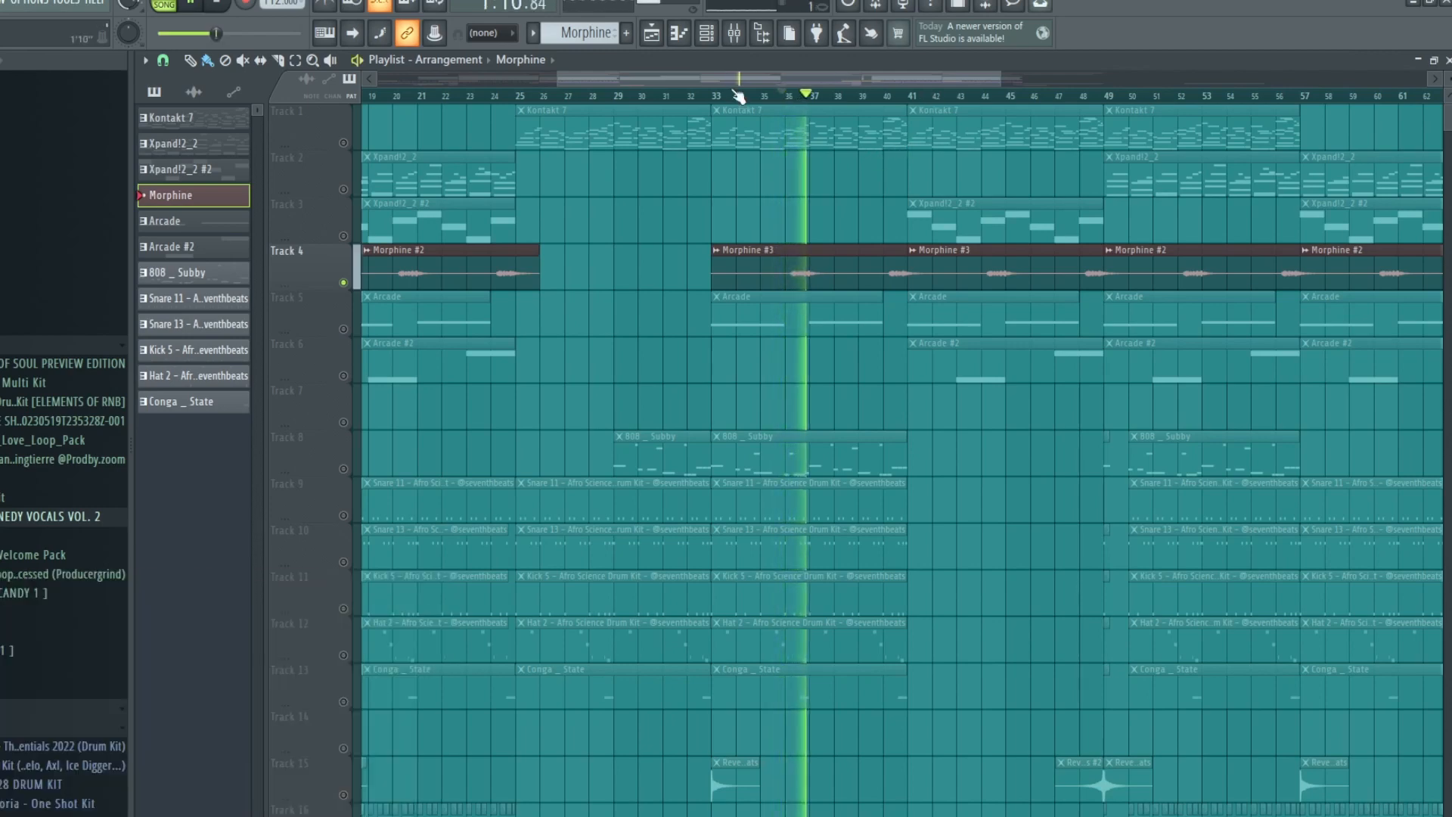
{"action": "left_click_drag", "start_coordinate": [709, 80], "coordinate": [503, 70]}
{"action": "key", "text": "space"}
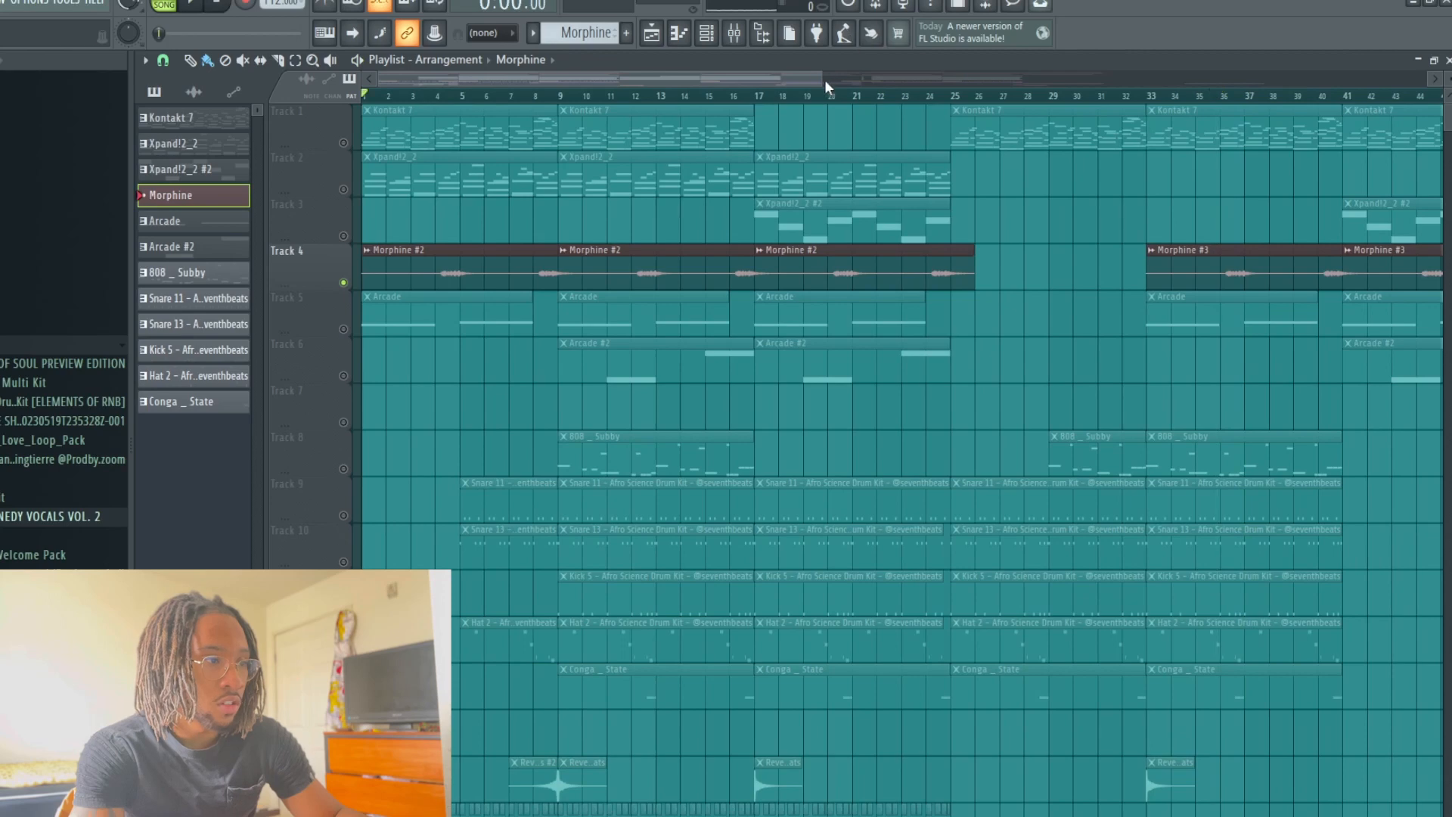
Step: Stop playback and delete the Xpand!2_2 #2 clip at the start of Track 3
{"action": "left_click_drag", "start_coordinate": [824, 79], "coordinate": [668, 83]}
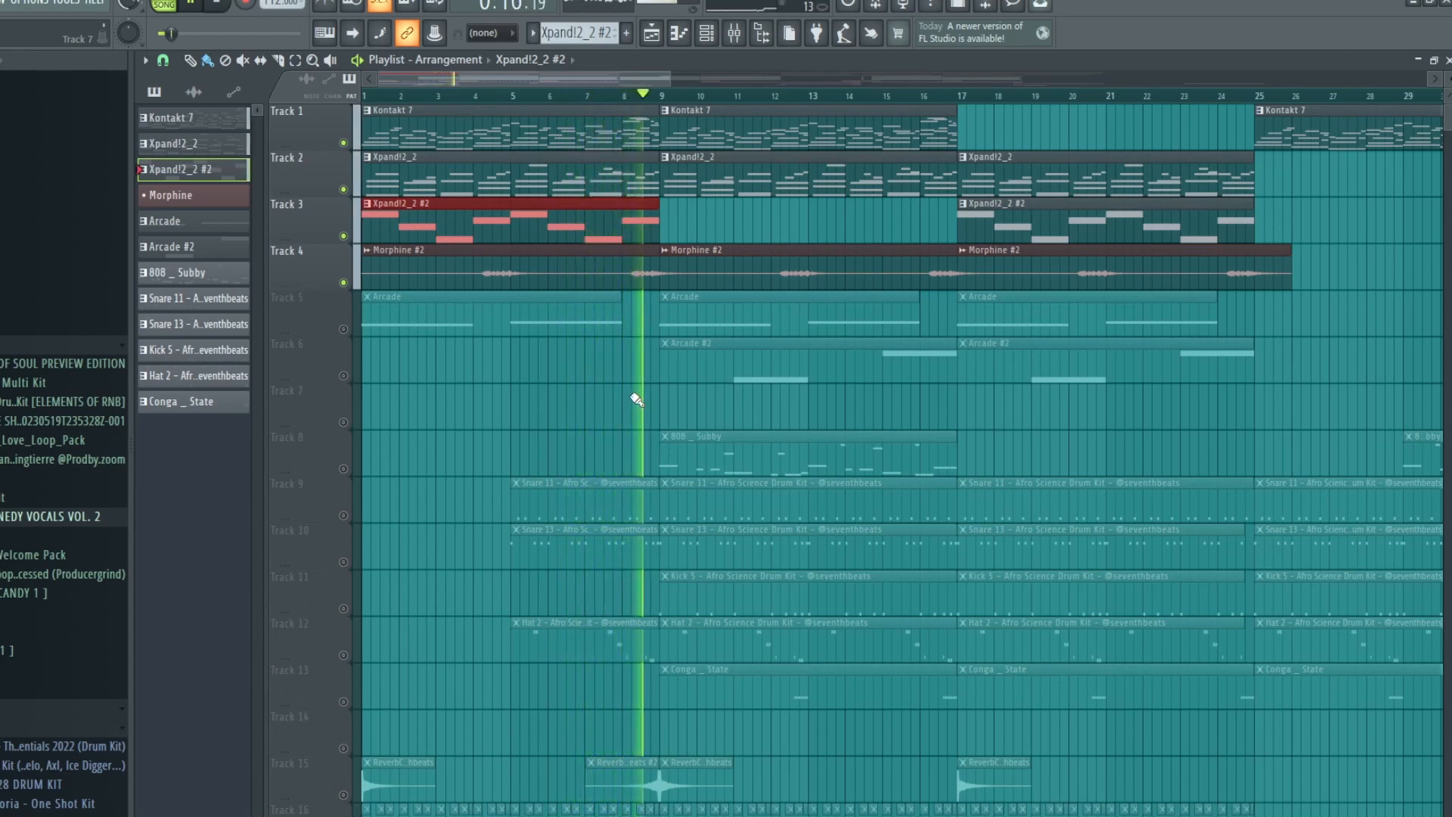
{"action": "key", "text": "space"}
{"action": "right_click", "coordinate": [645, 221]}
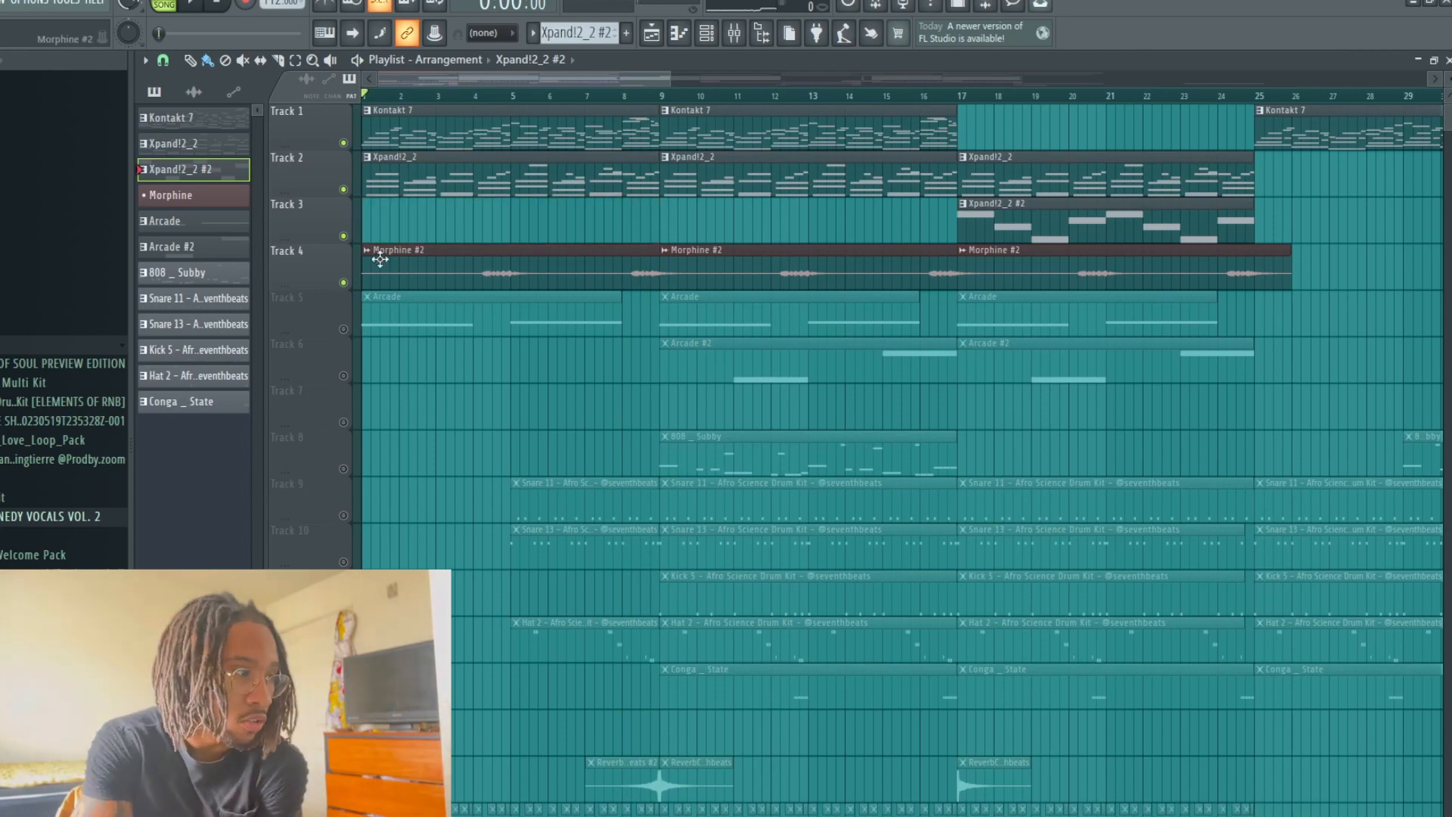
Step: Solo Track 5 and open the Arcade instrument from the channel rack to inspect its loaded preset
{"action": "right_click", "coordinate": [344, 330]}
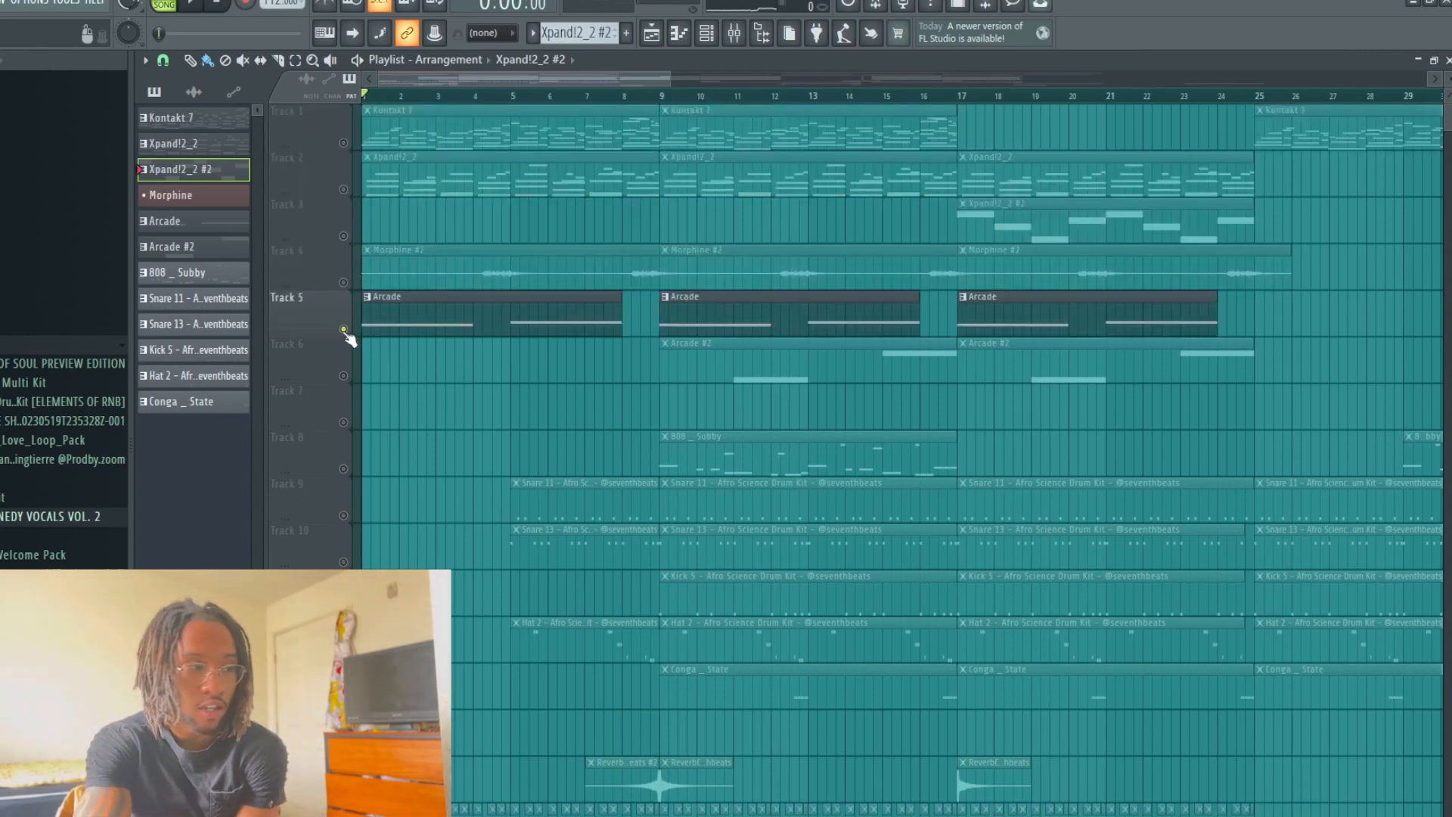
{"action": "left_click", "coordinate": [447, 318]}
{"action": "left_click", "coordinate": [708, 34]}
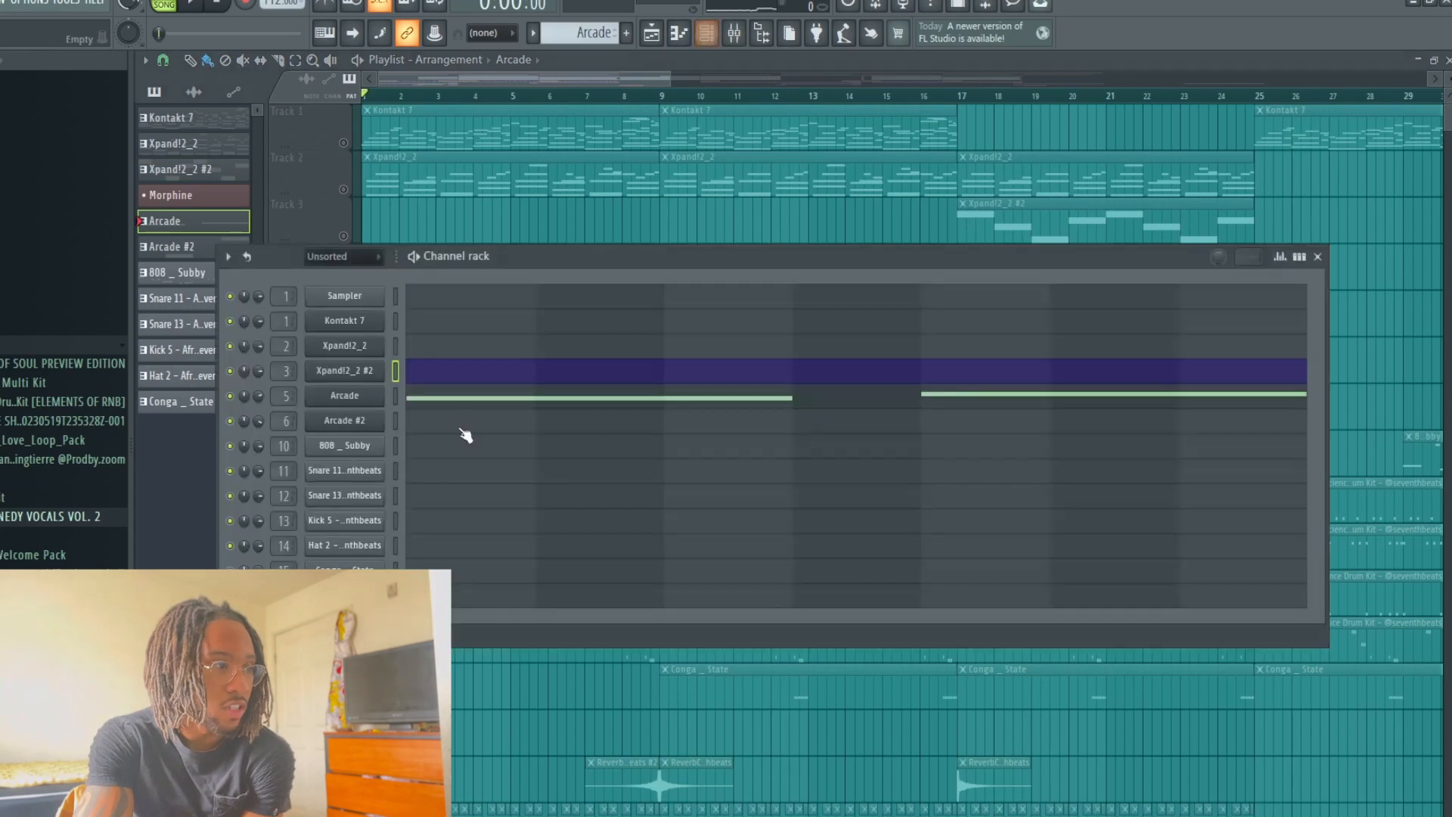
{"action": "left_click", "coordinate": [369, 400]}
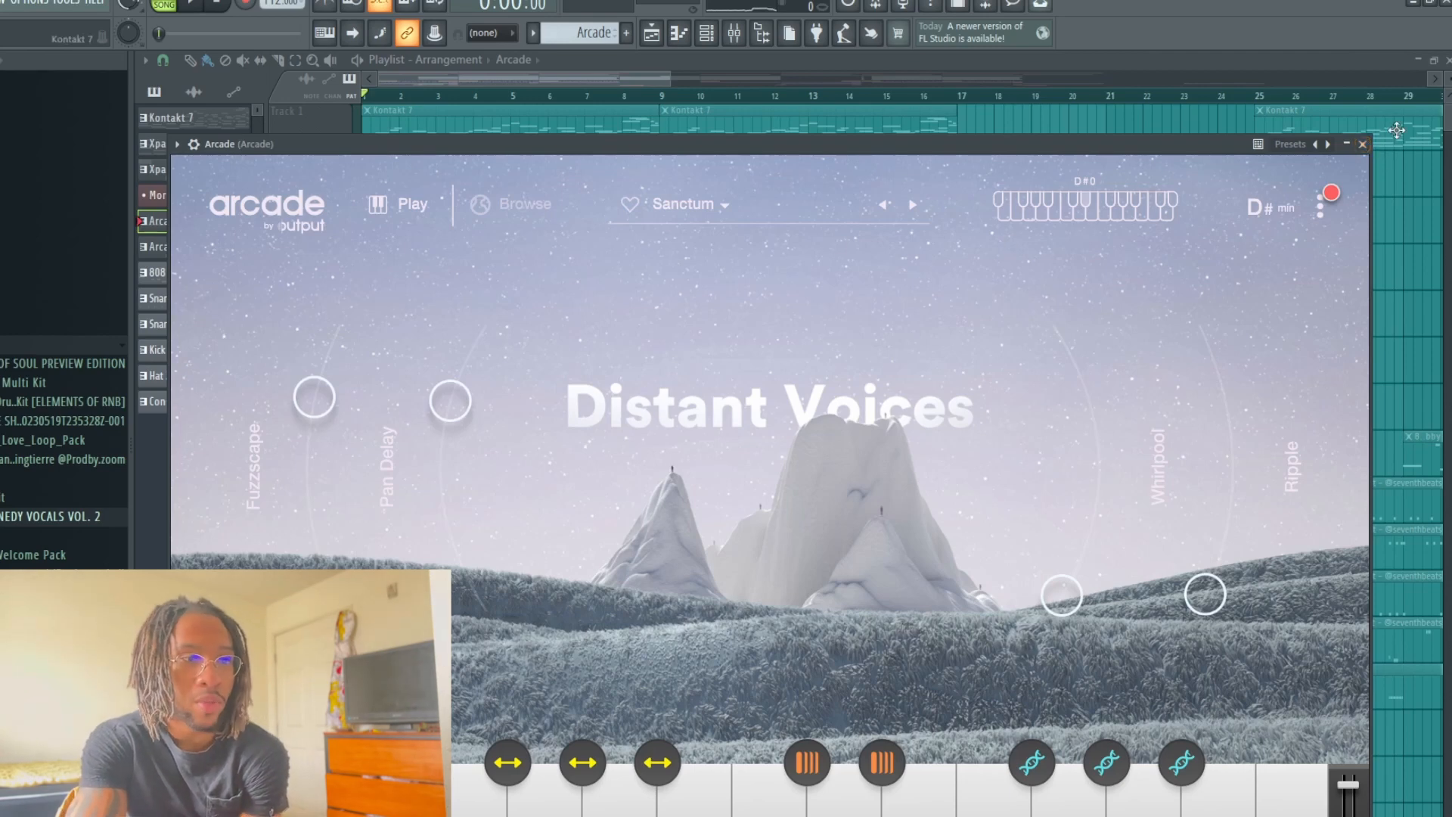
{"action": "left_click", "coordinate": [1362, 145]}
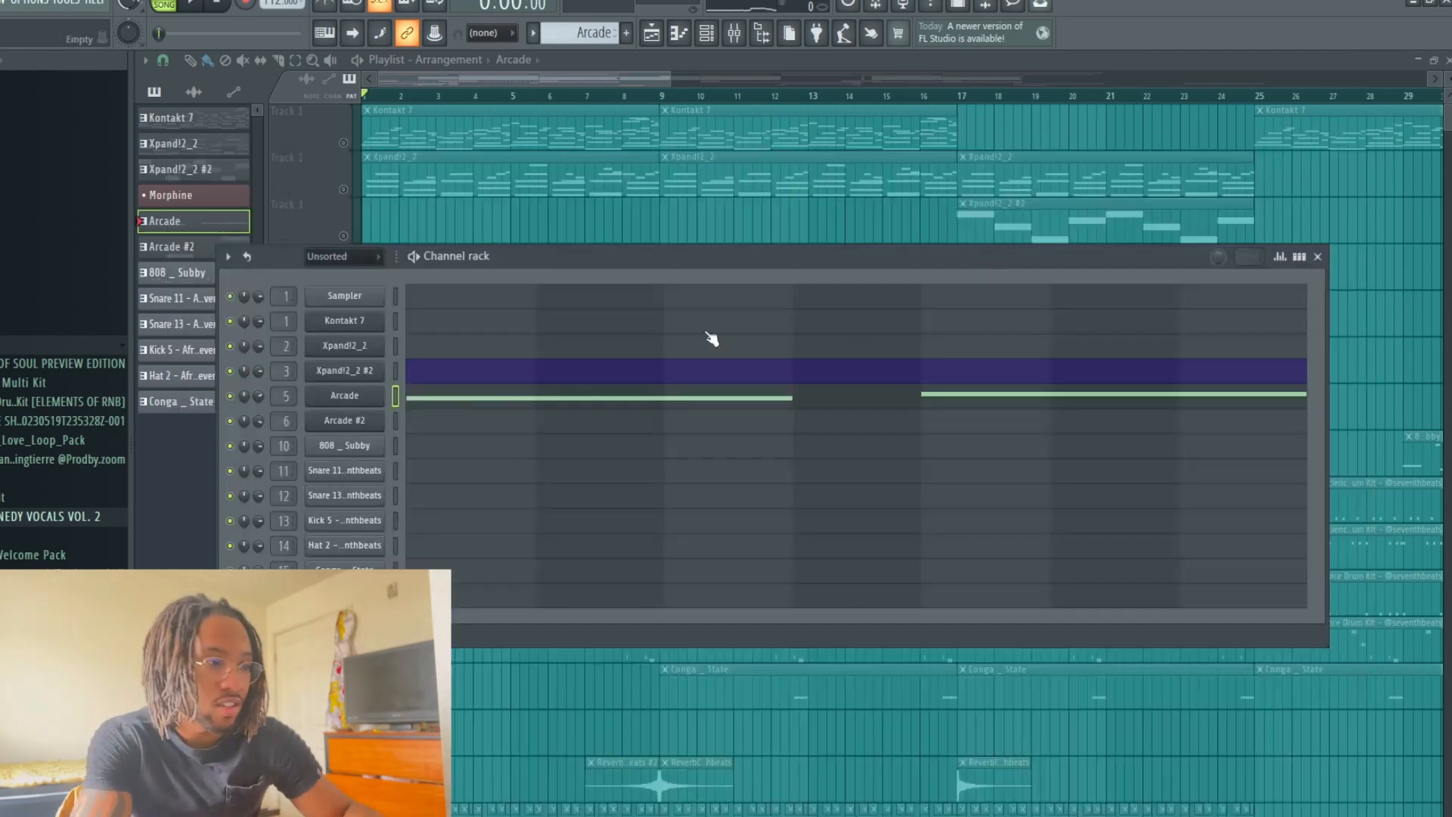
Step: Play the Arcade pattern's long notes in the piano roll and check the effects slots on its mixer track
{"action": "left_click", "coordinate": [562, 393]}
{"action": "key", "text": "space"}
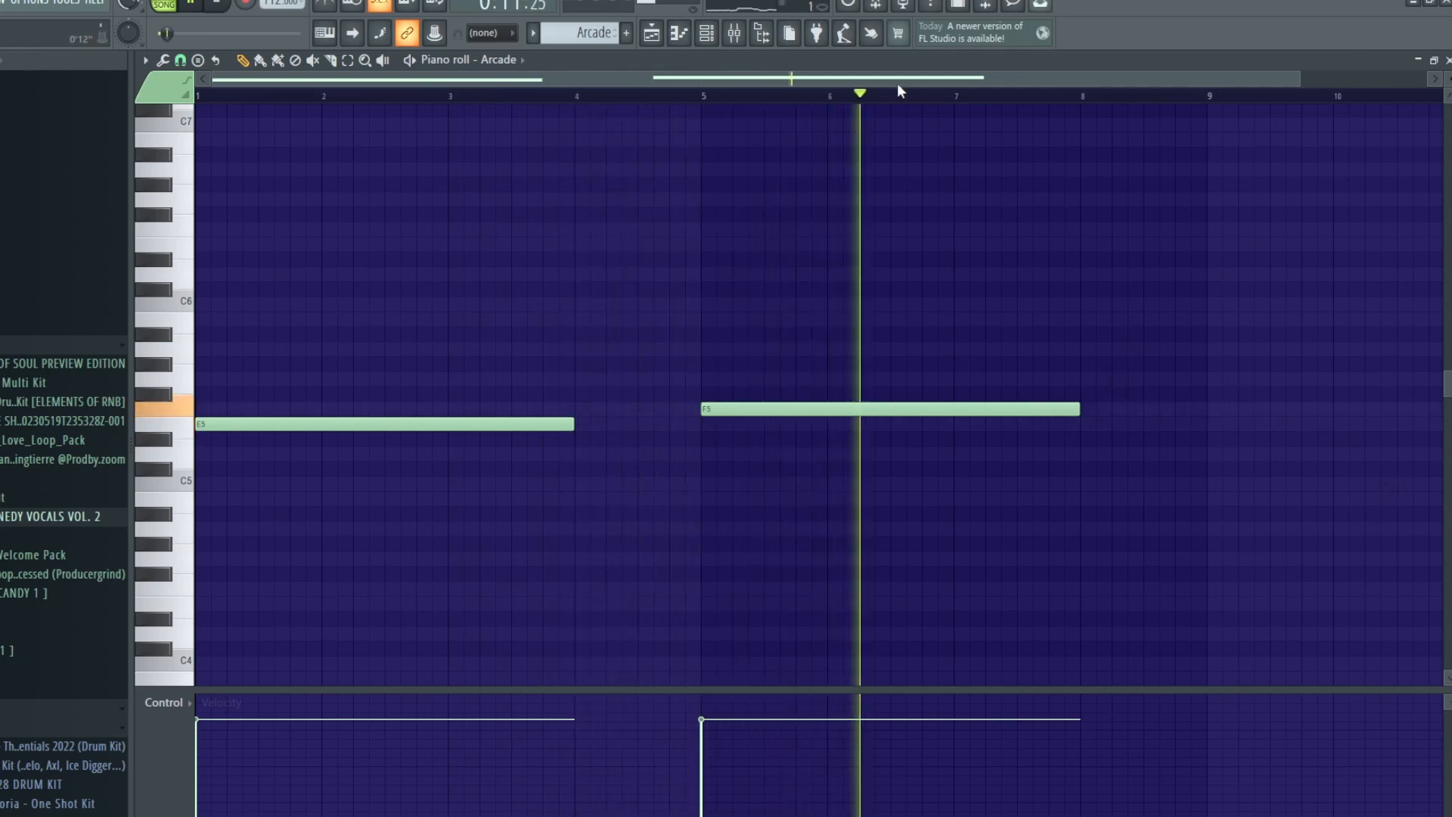
{"action": "key", "text": "F9"}
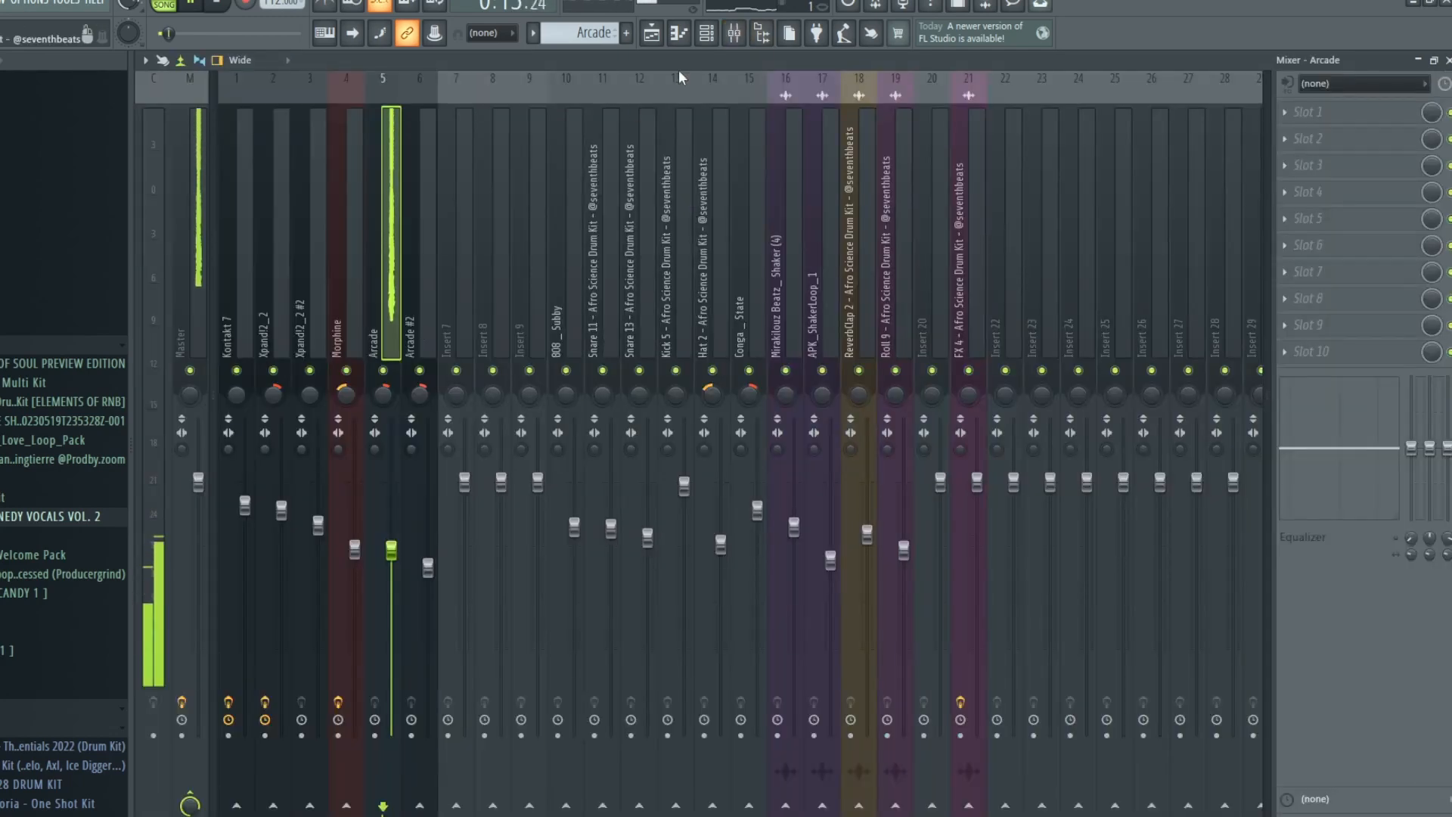
{"action": "left_click", "coordinate": [733, 34]}
{"action": "key", "text": "space"}
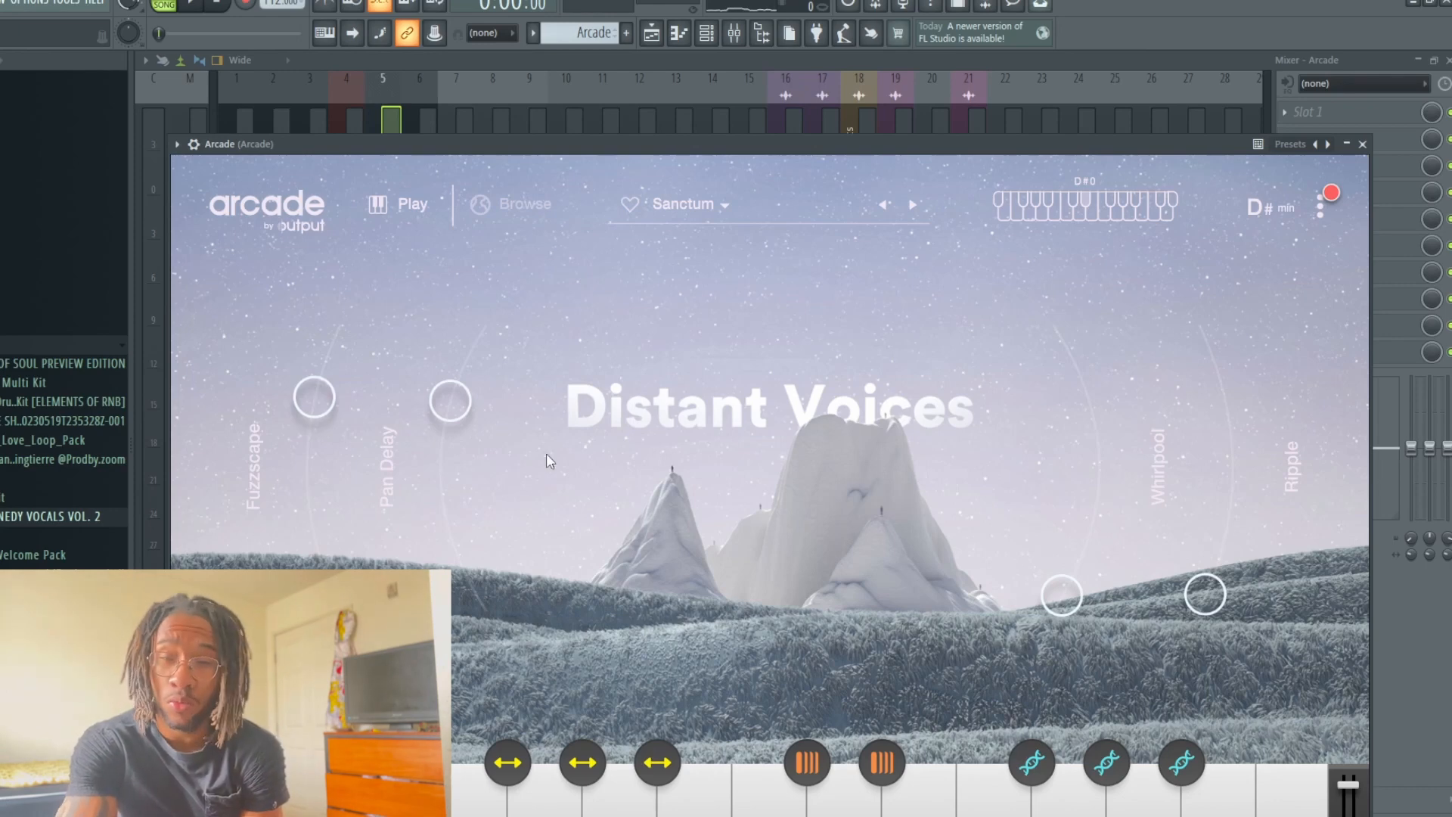
Step: Close the Arcade instrument and select the Arcade #2 clip on Track 6 in the playlist
{"action": "left_click", "coordinate": [1363, 144]}
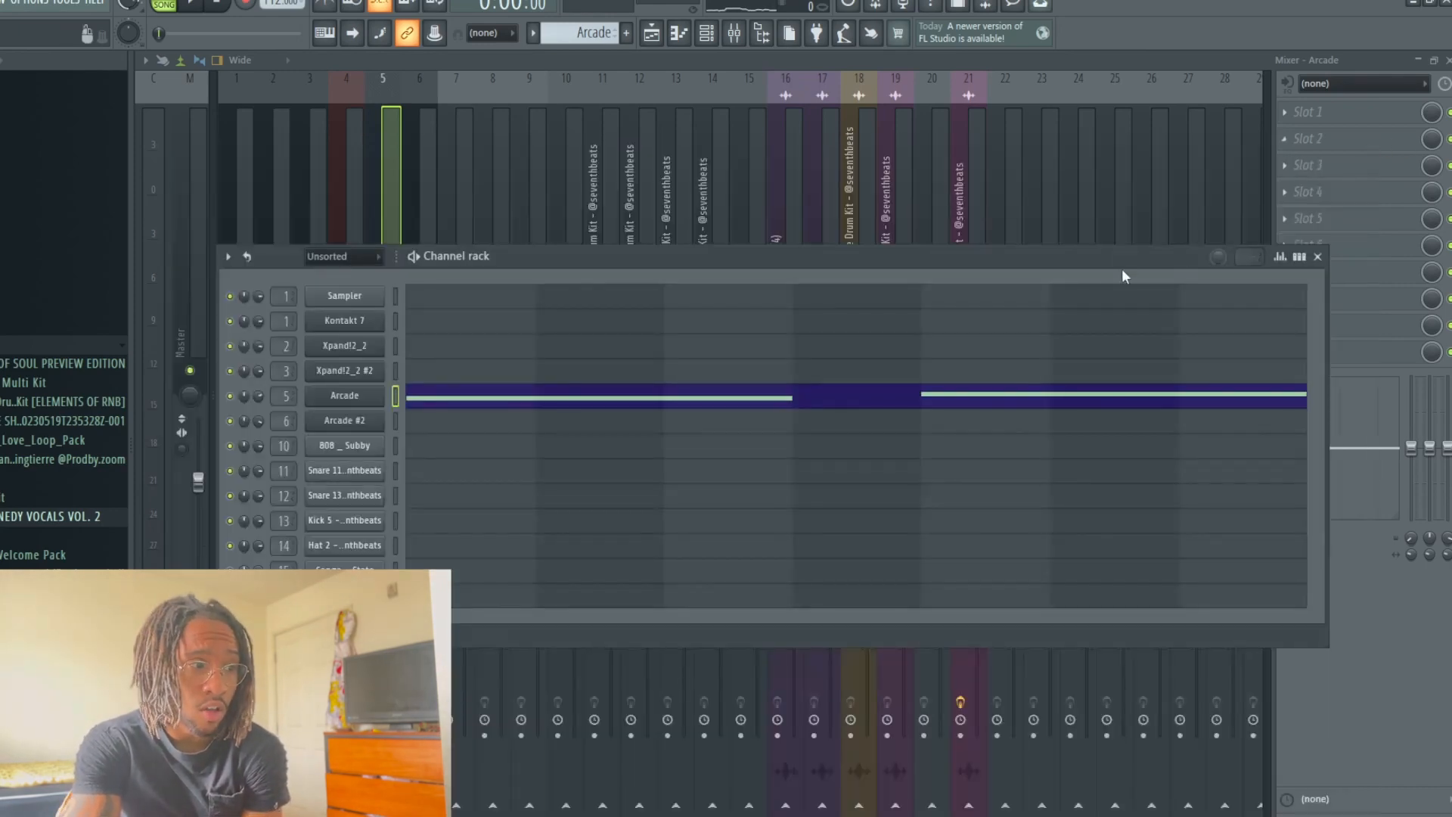
{"action": "key", "text": "F5"}
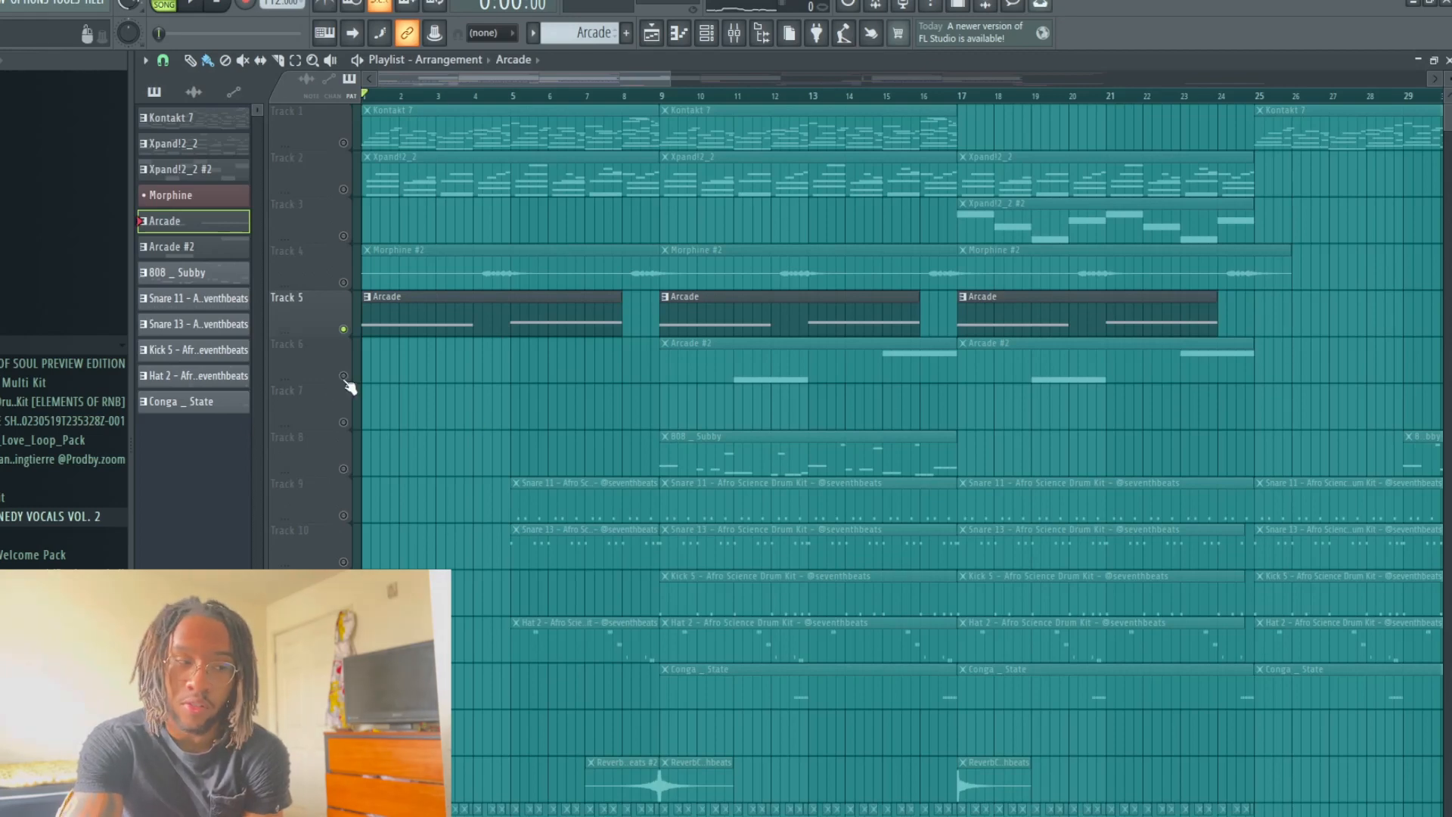
{"action": "left_click", "coordinate": [694, 357]}
Step: Unmute Tracks 5, 4, 2 and 1 one after another to hear the melodic layers together with Arcade #2
{"action": "left_click", "coordinate": [344, 330]}
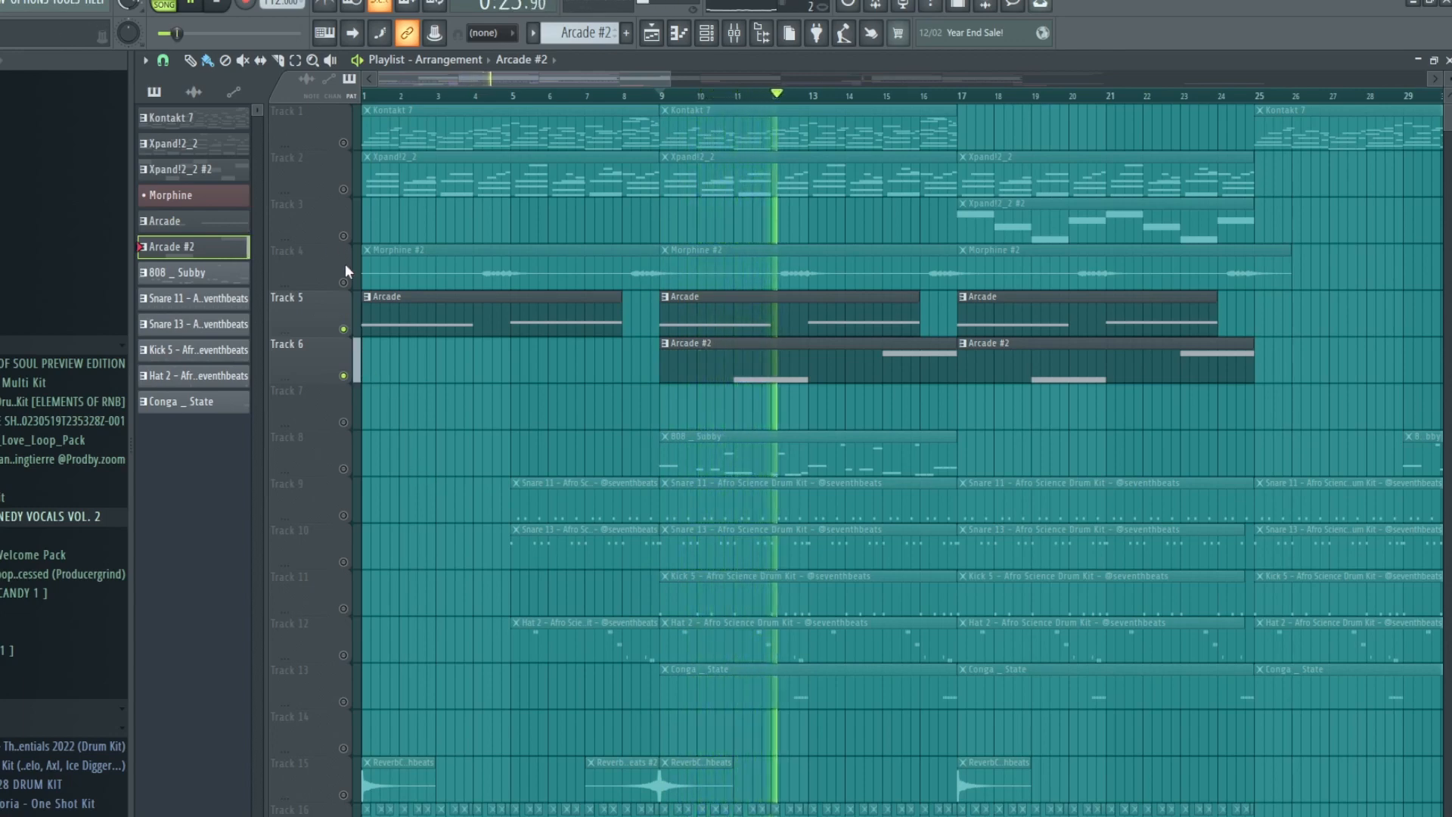
{"action": "left_click", "coordinate": [344, 282]}
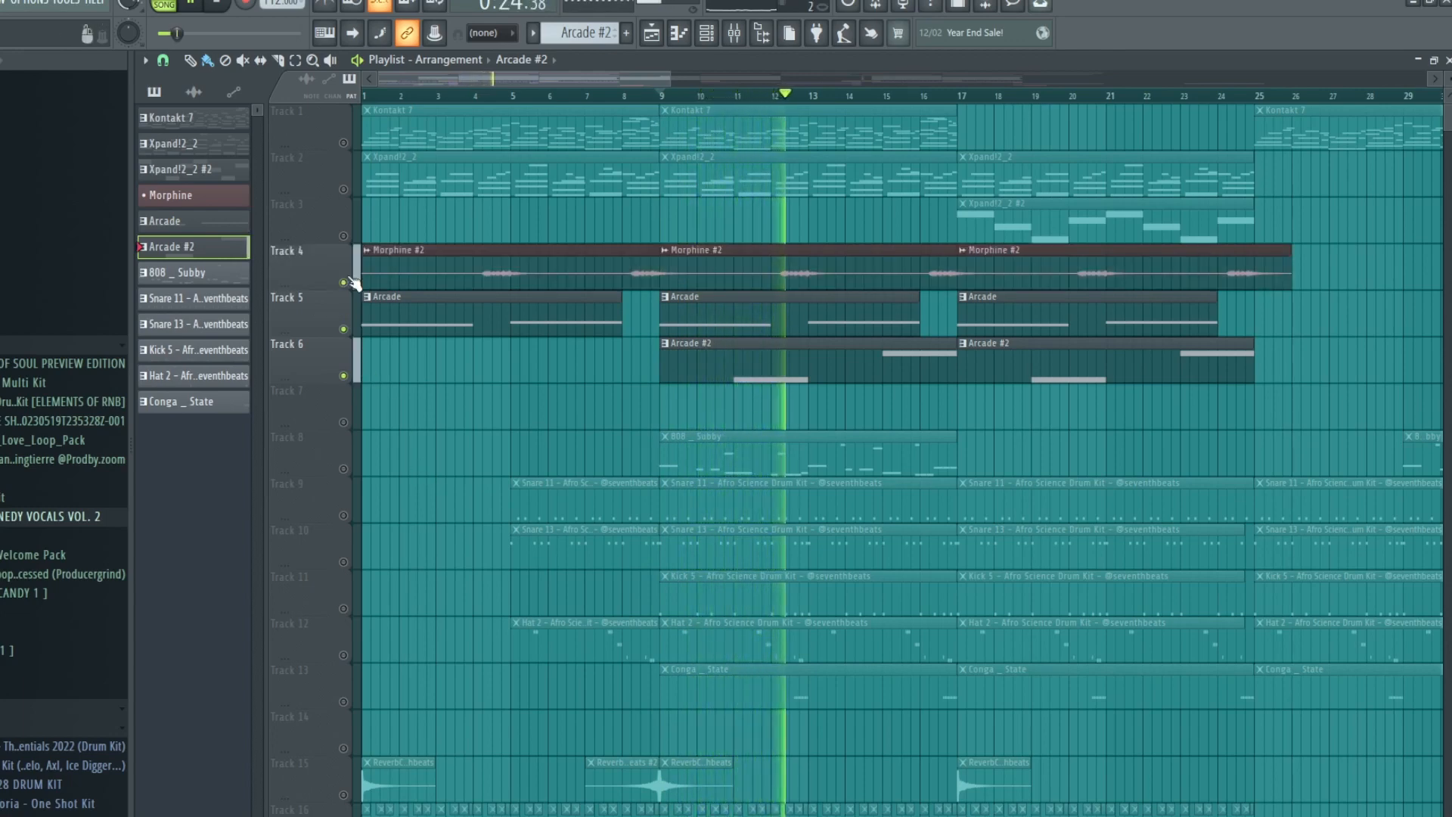
{"action": "left_click", "coordinate": [344, 190]}
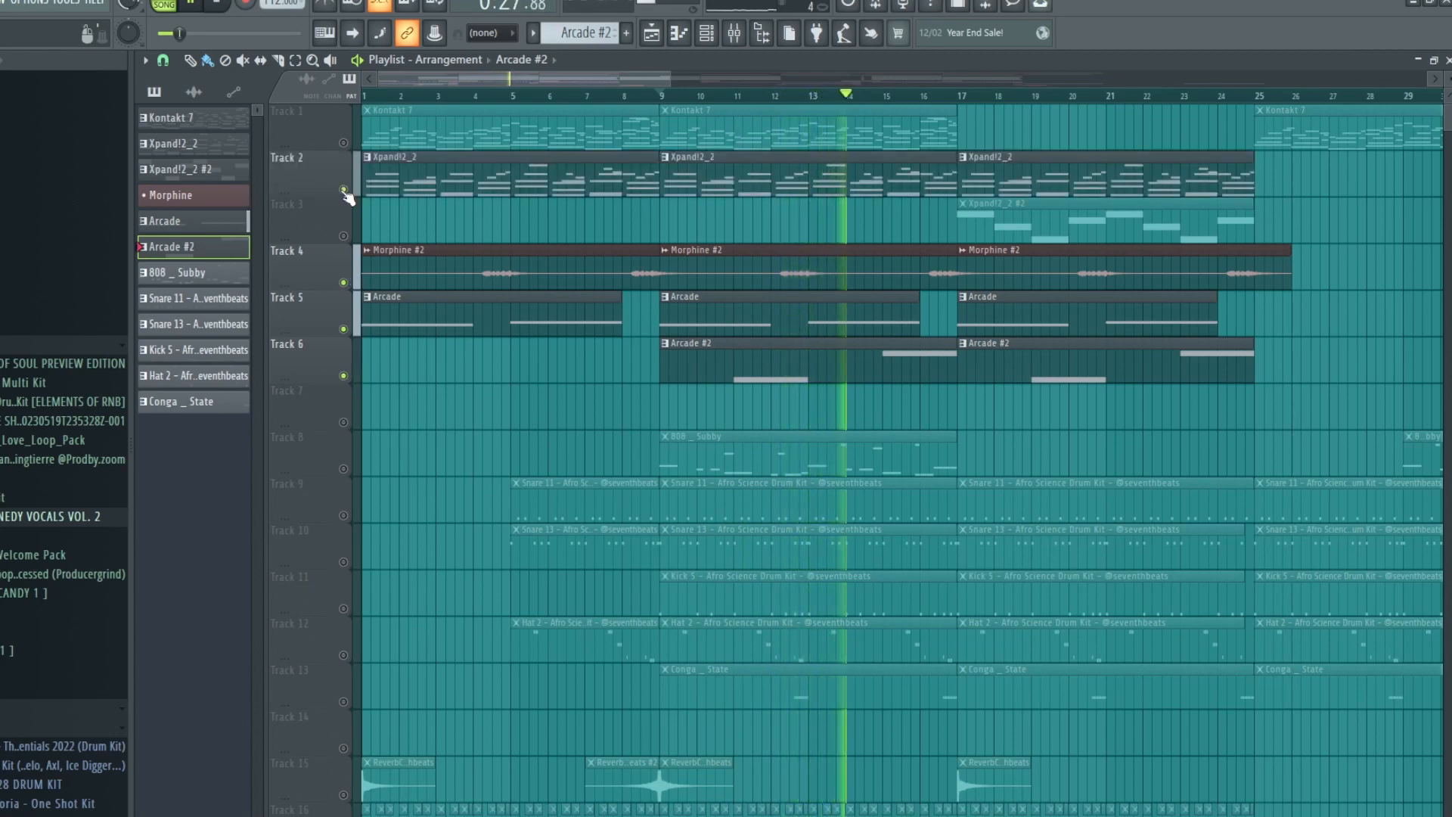
{"action": "left_click", "coordinate": [344, 143]}
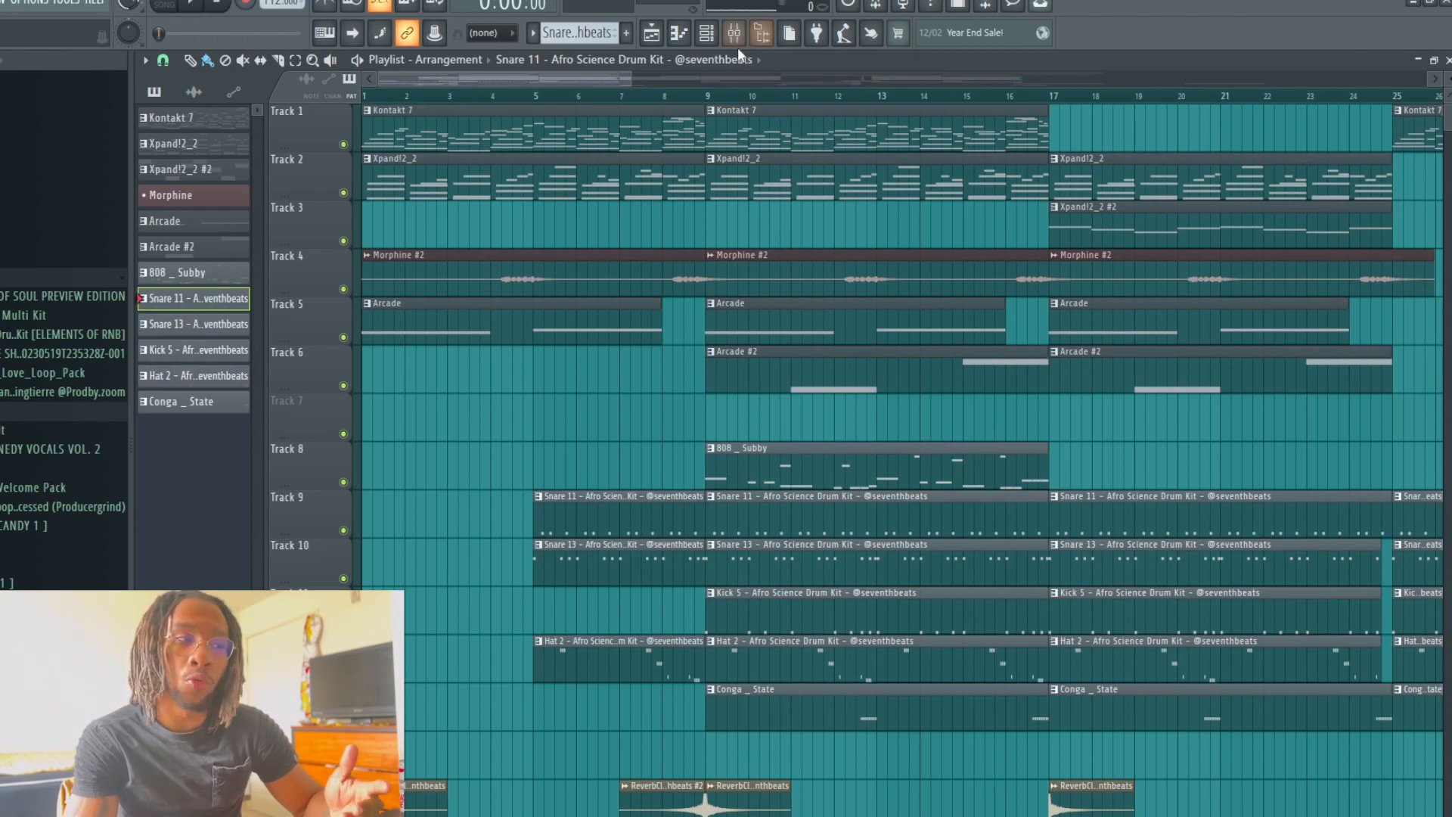
Step: Open the Snare 11 pattern in the piano roll and play its rhythm on its own
{"action": "left_click", "coordinate": [706, 32]}
{"action": "left_click", "coordinate": [457, 475]}
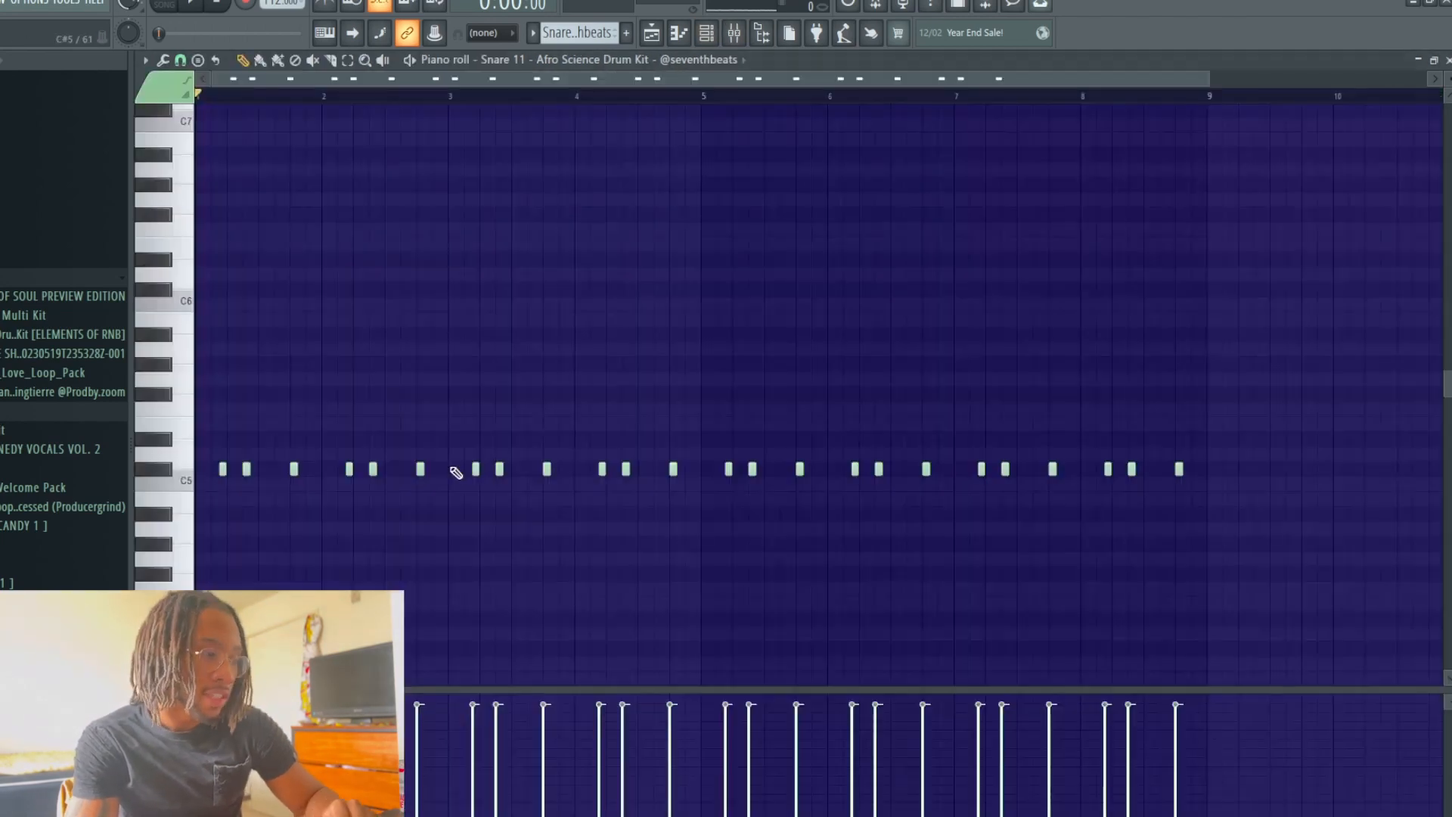
{"action": "scroll", "coordinate": [618, 413], "scroll_direction": "down", "scroll_amount": 3}
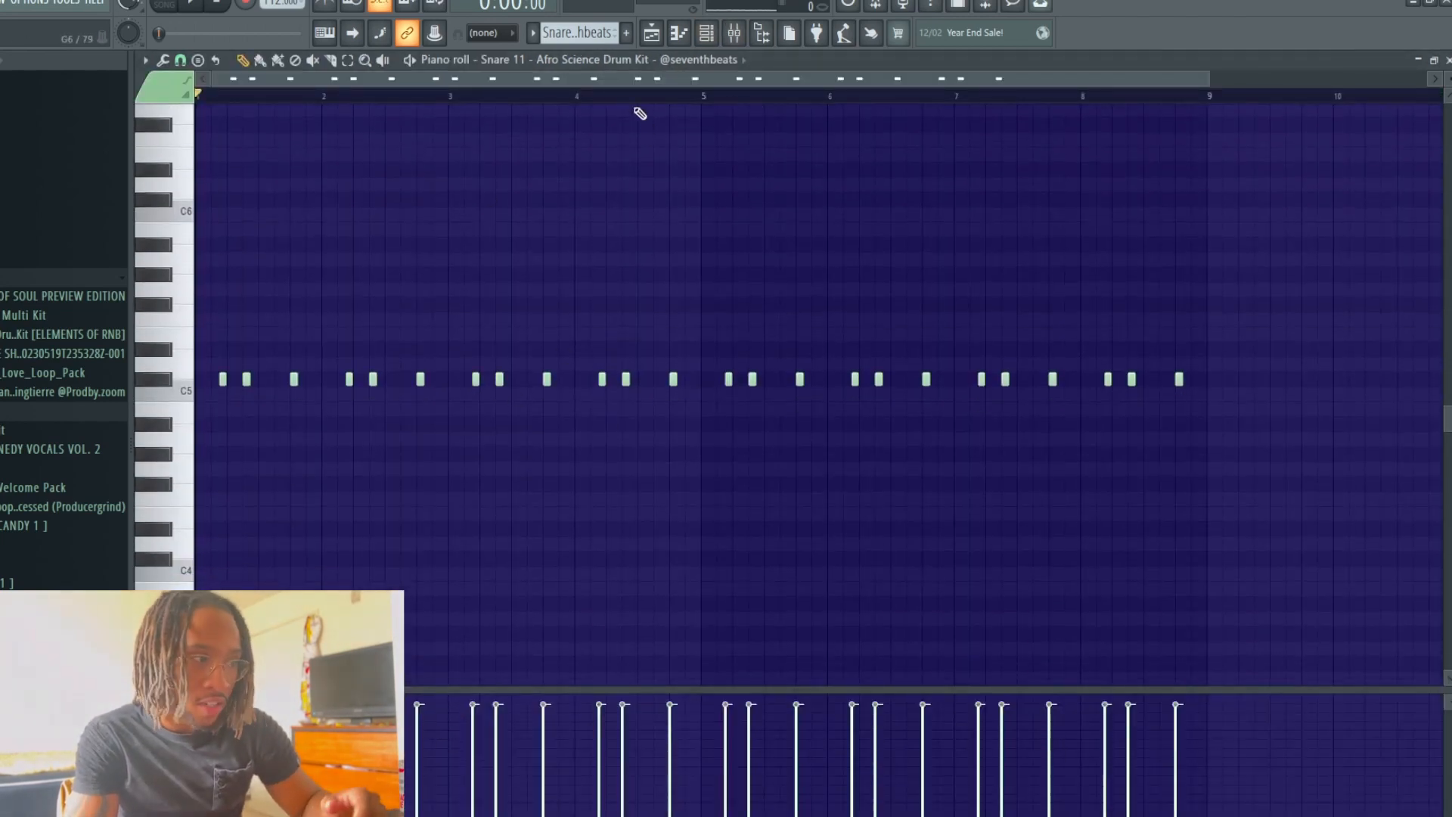
{"action": "key", "text": "space"}
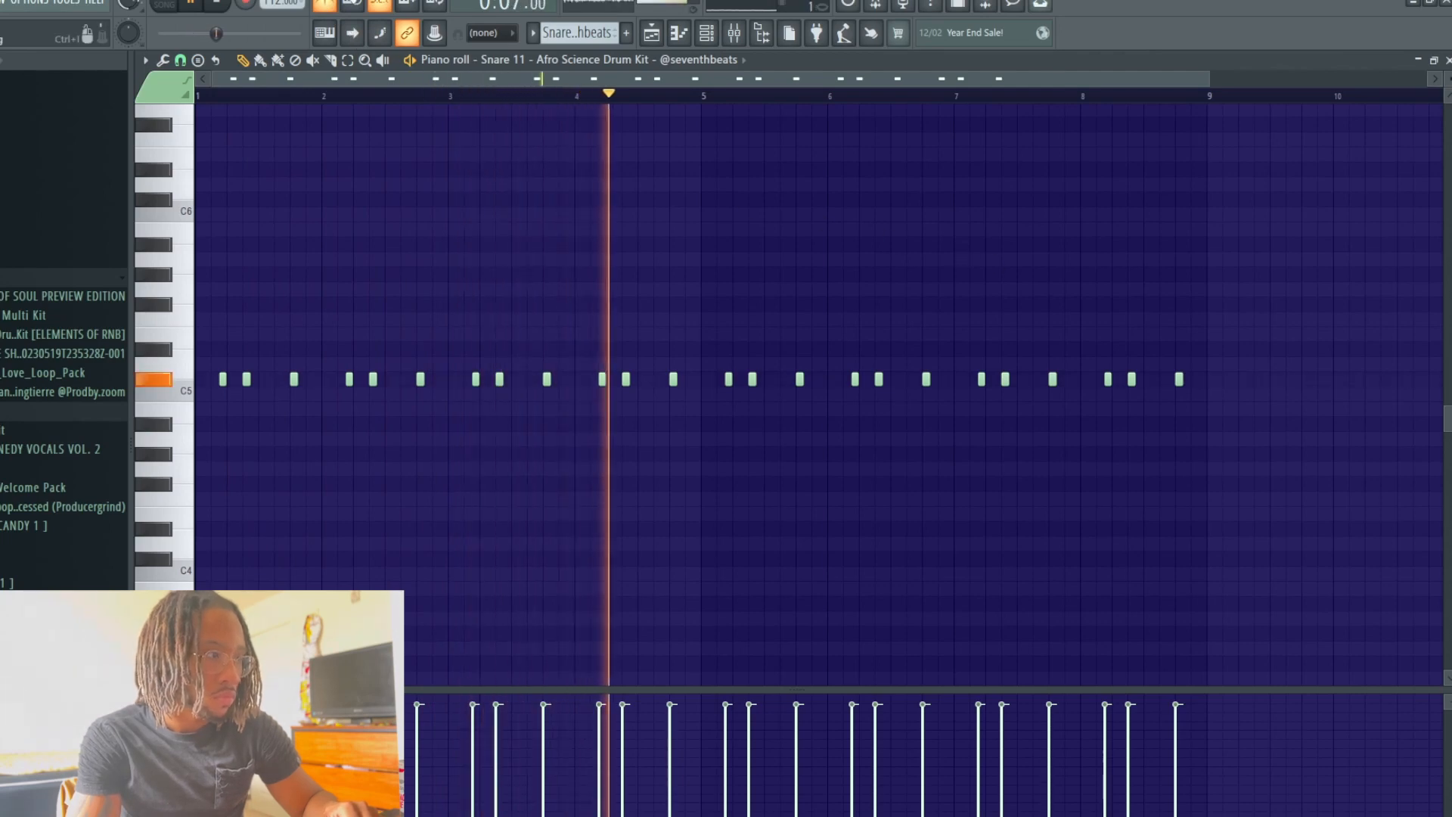
{"action": "key", "text": "space"}
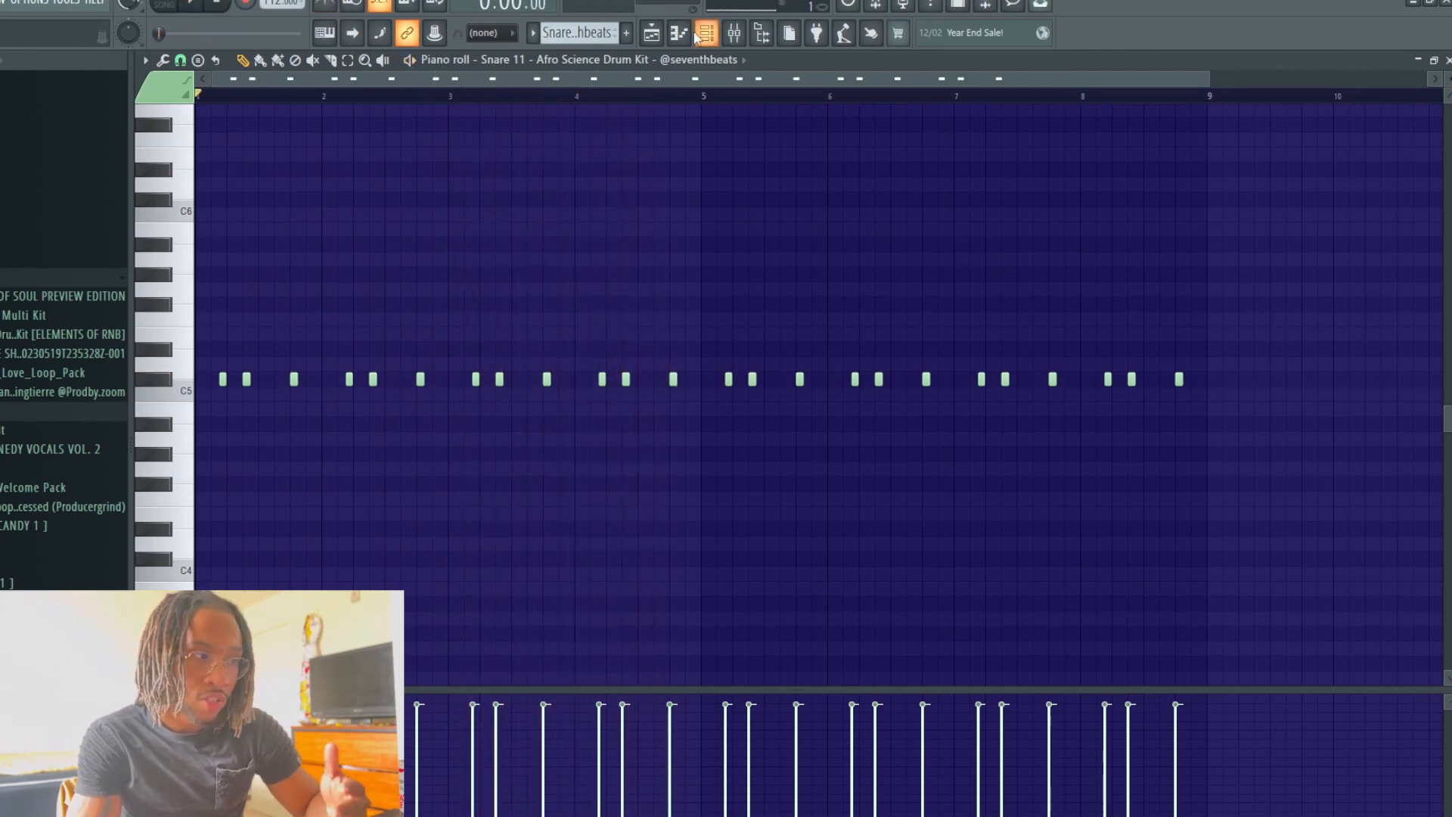
Step: Open the Snare 13 clip on Track 10 in the piano roll and play its pattern from the beginning
{"action": "left_click", "coordinate": [649, 34]}
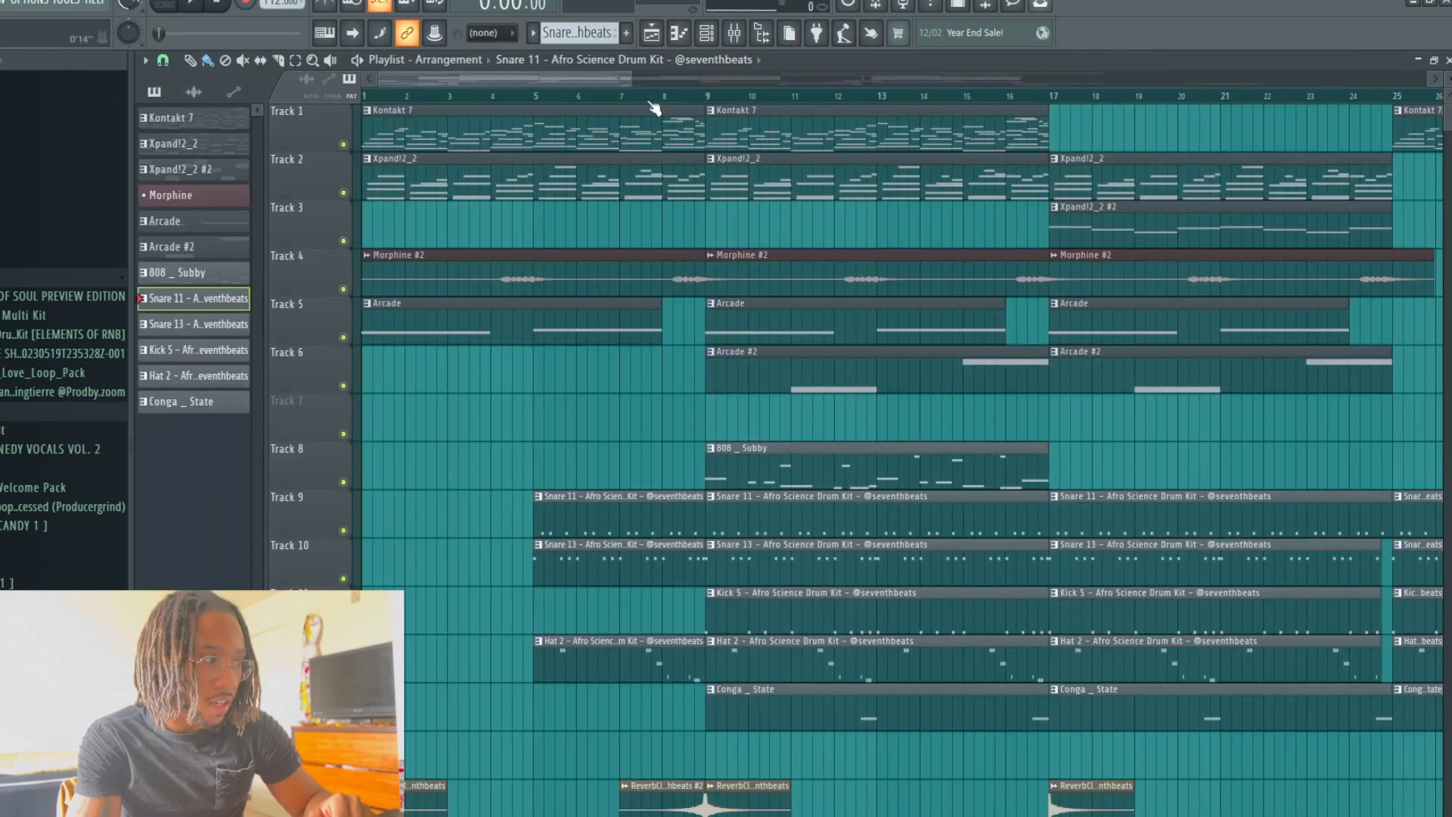
{"action": "left_click_drag", "start_coordinate": [629, 78], "coordinate": [506, 99]}
{"action": "double_click", "coordinate": [643, 550]}
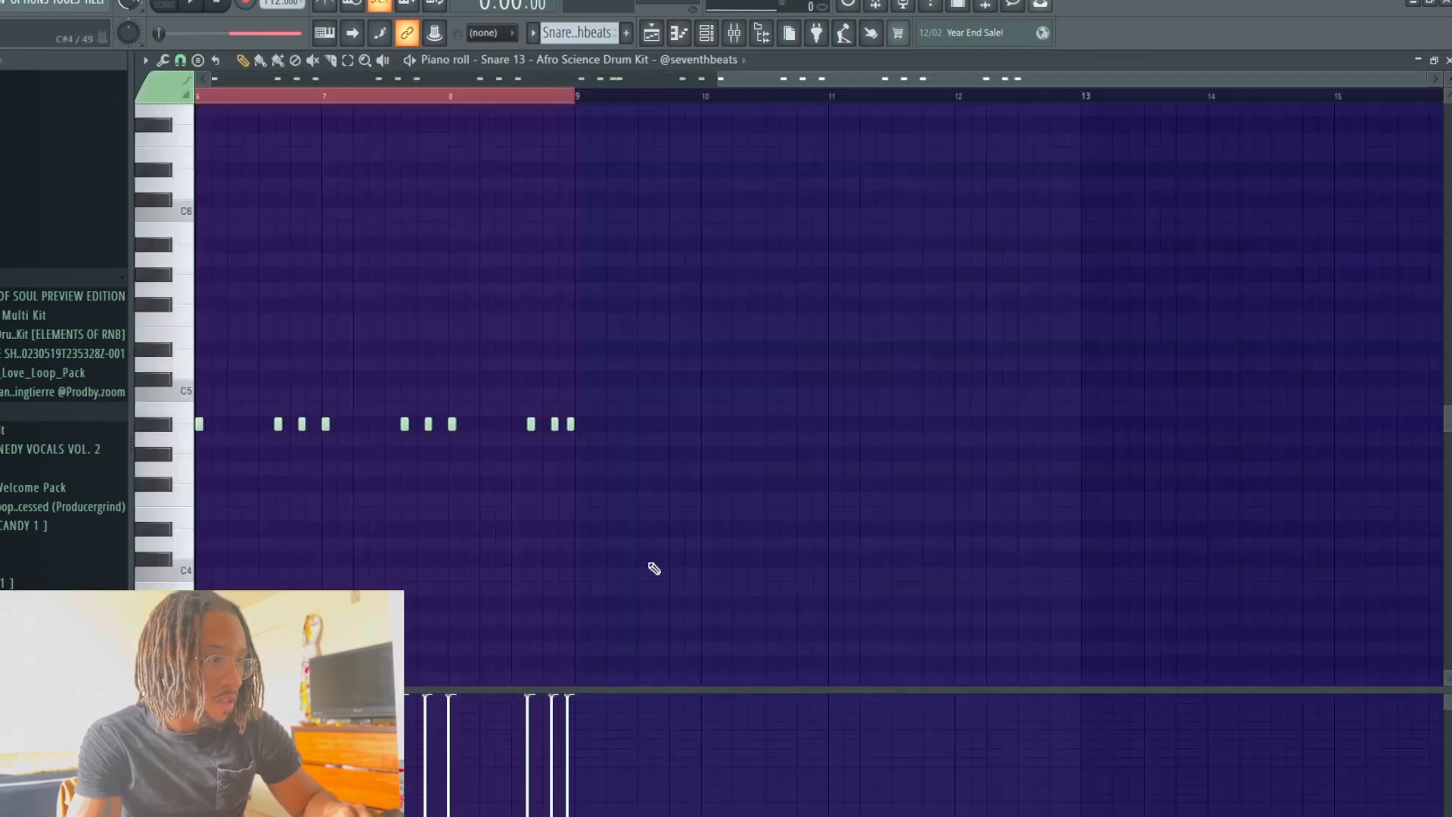
{"action": "left_click_drag", "start_coordinate": [724, 78], "coordinate": [270, 76]}
{"action": "left_click", "coordinate": [524, 92]}
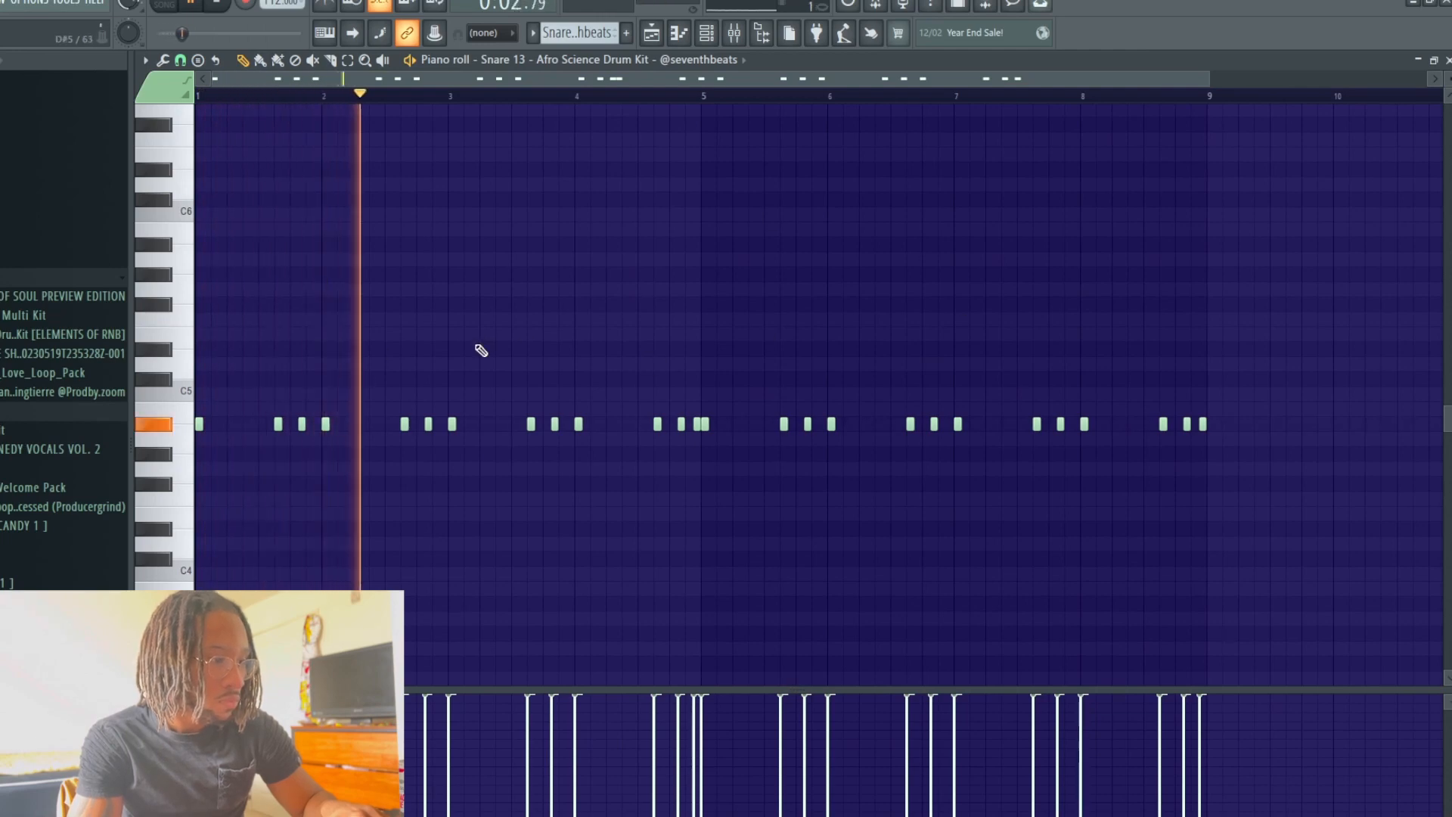
Step: Return to the playlist and listen to the Snare 11 and Snare 13 clips together on Tracks 9 and 10
{"action": "left_click", "coordinate": [652, 32]}
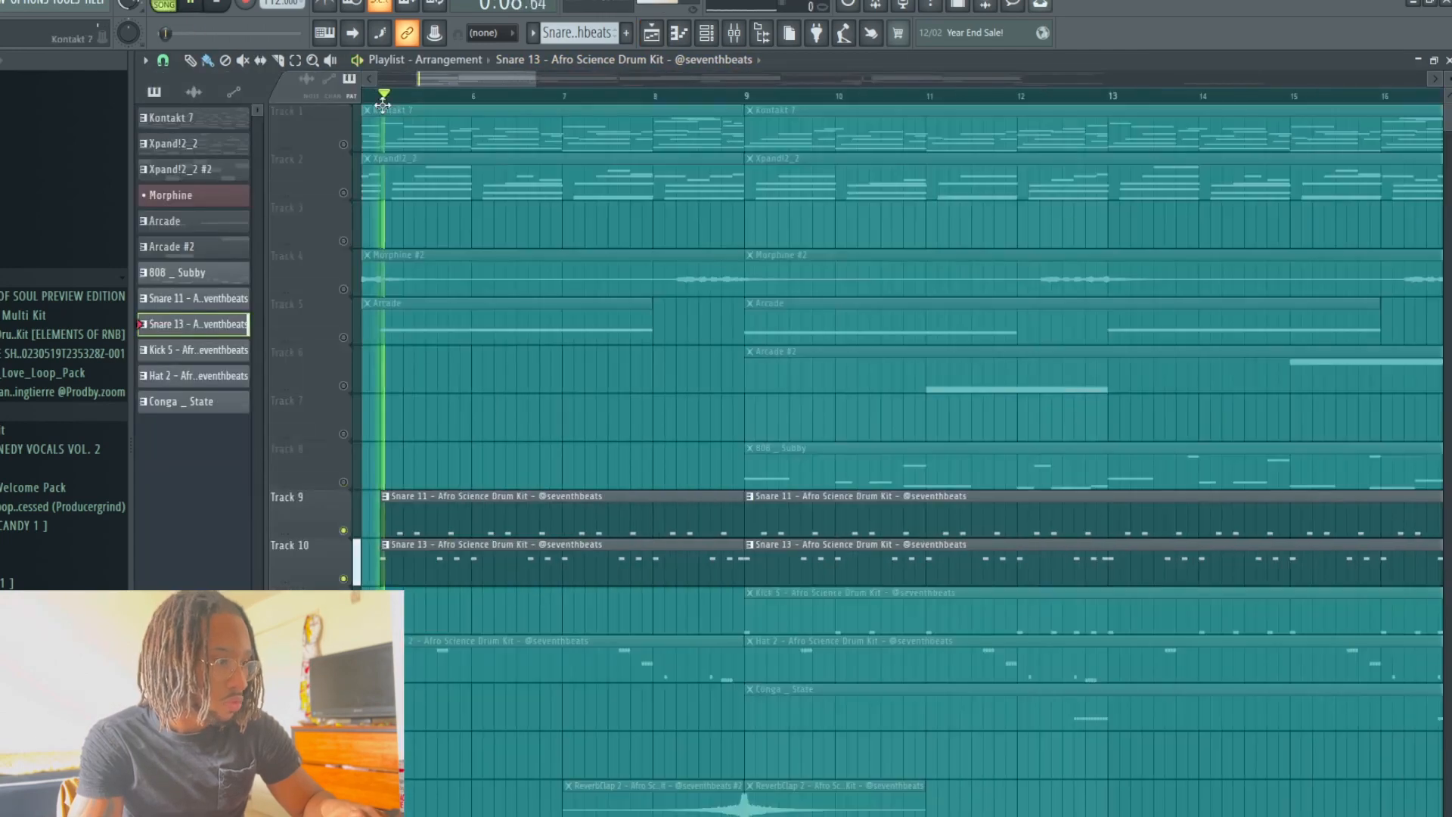
{"action": "mouse_move", "coordinate": [502, 81]}
{"action": "left_mouse_down"}
{"action": "mouse_move", "coordinate": [483, 83]}
{"action": "mouse_move", "coordinate": [497, 94]}
{"action": "left_mouse_up"}
{"action": "scroll", "coordinate": [656, 317], "scroll_direction": "down", "scroll_amount": 2}
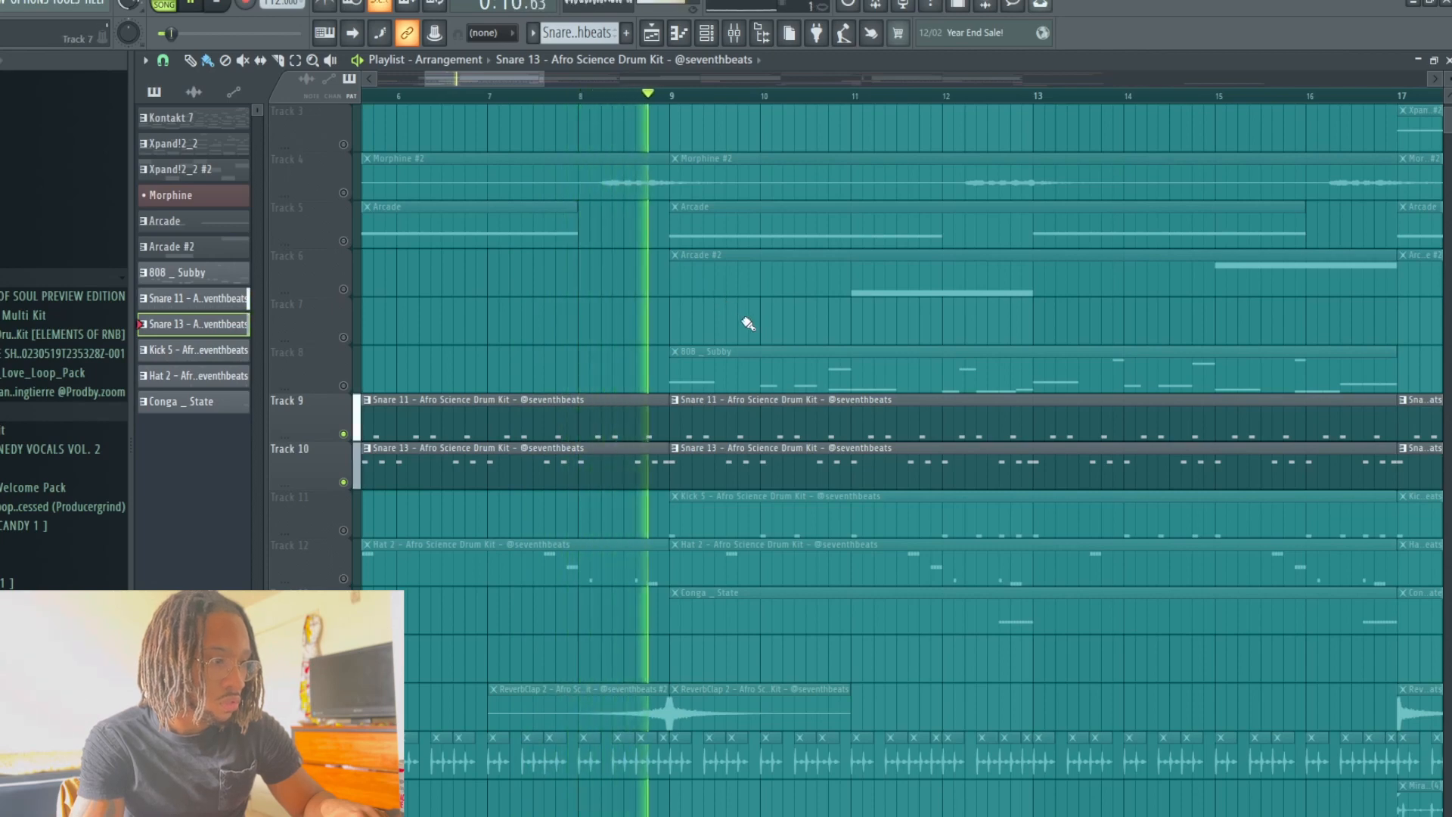
{"action": "key", "text": "space"}
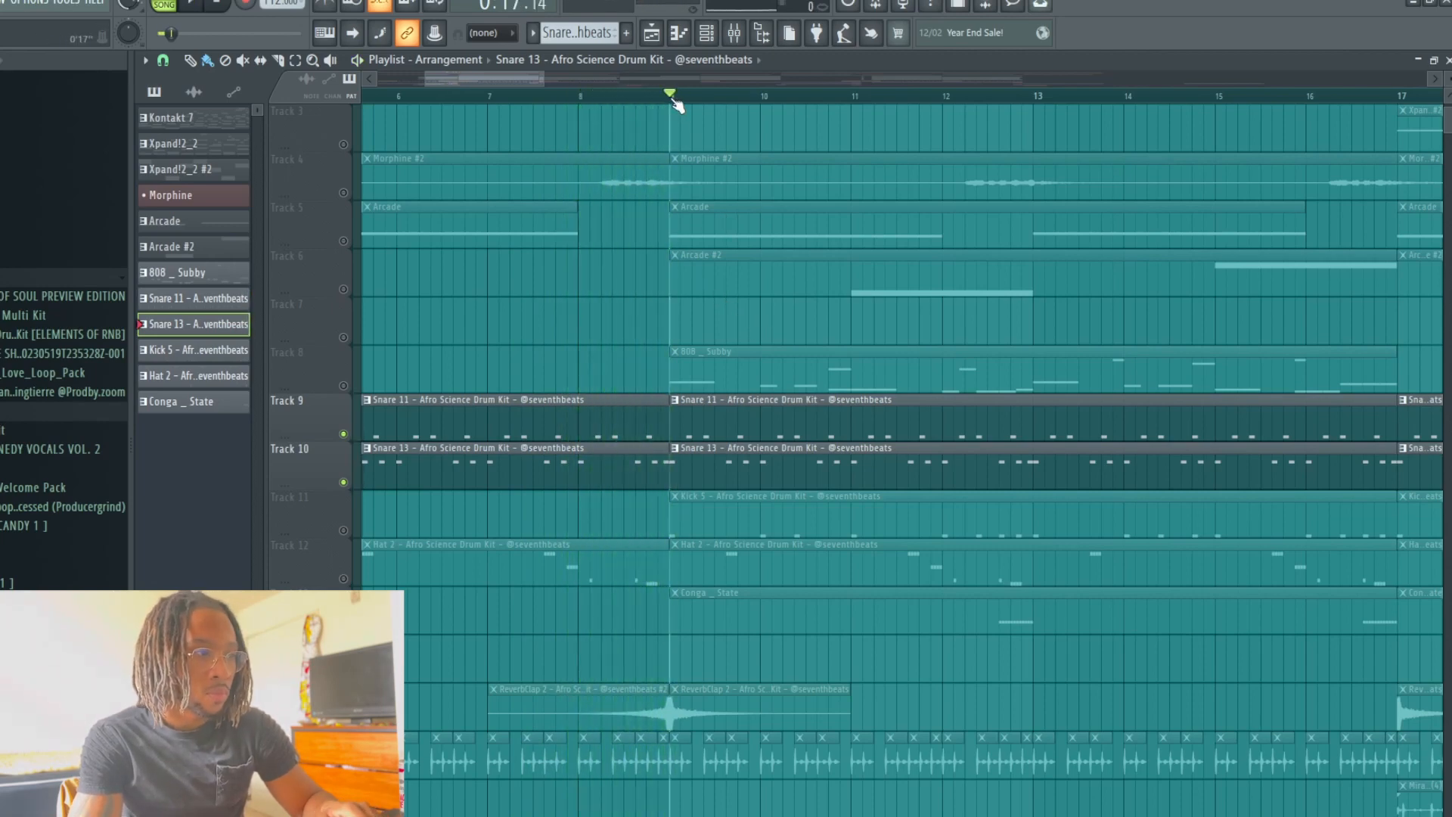
Step: Unmute Track 11 and view the Kick 5 pattern in the piano roll while it plays with the snares
{"action": "left_click", "coordinate": [344, 529]}
{"action": "double_click", "coordinate": [737, 524]}
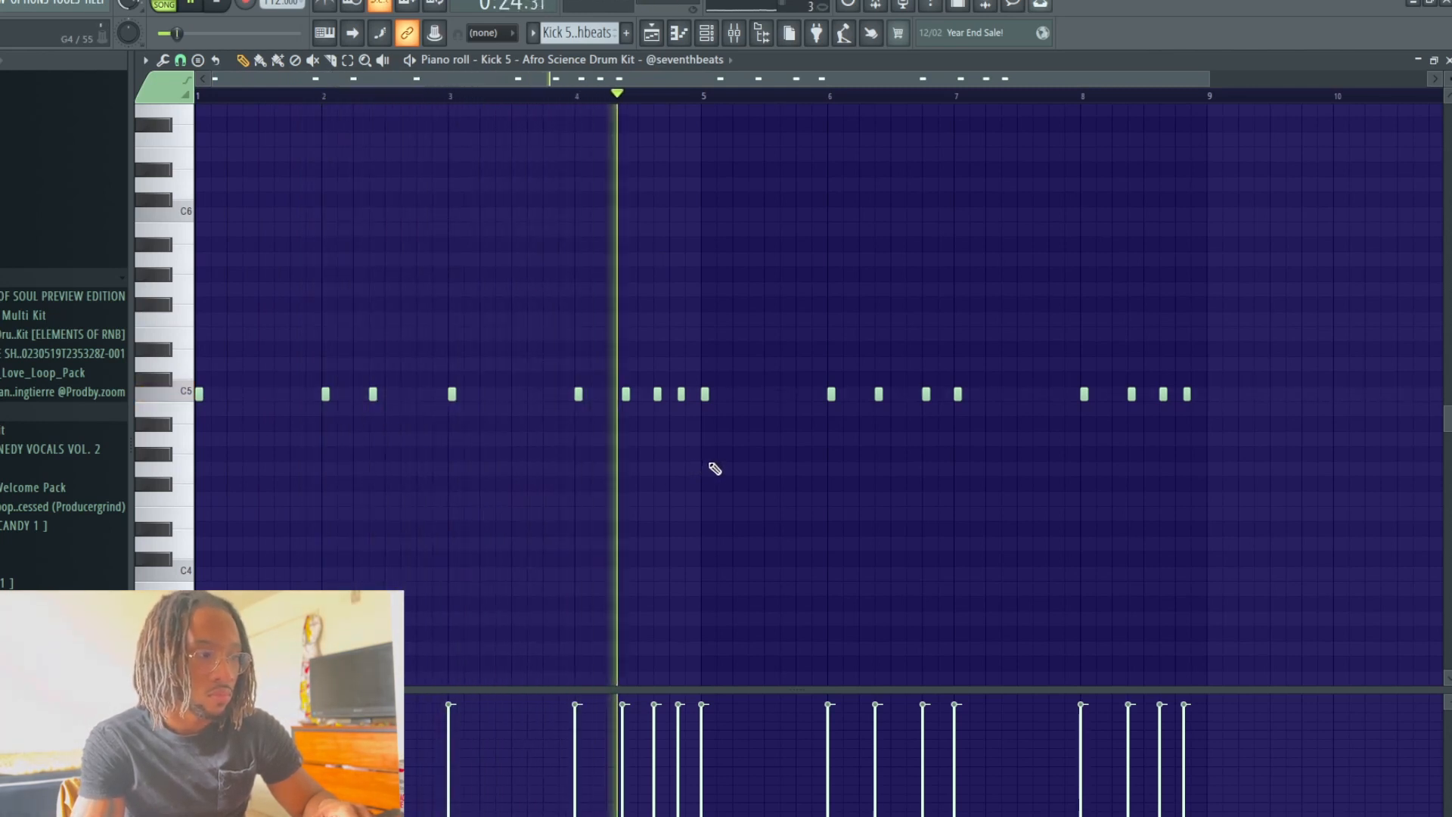
{"action": "left_click", "coordinate": [651, 34]}
Step: Unmute Track 12 and play the Hat 2 pattern with the other drums while viewing its notes in the piano roll
{"action": "left_click", "coordinate": [344, 579]}
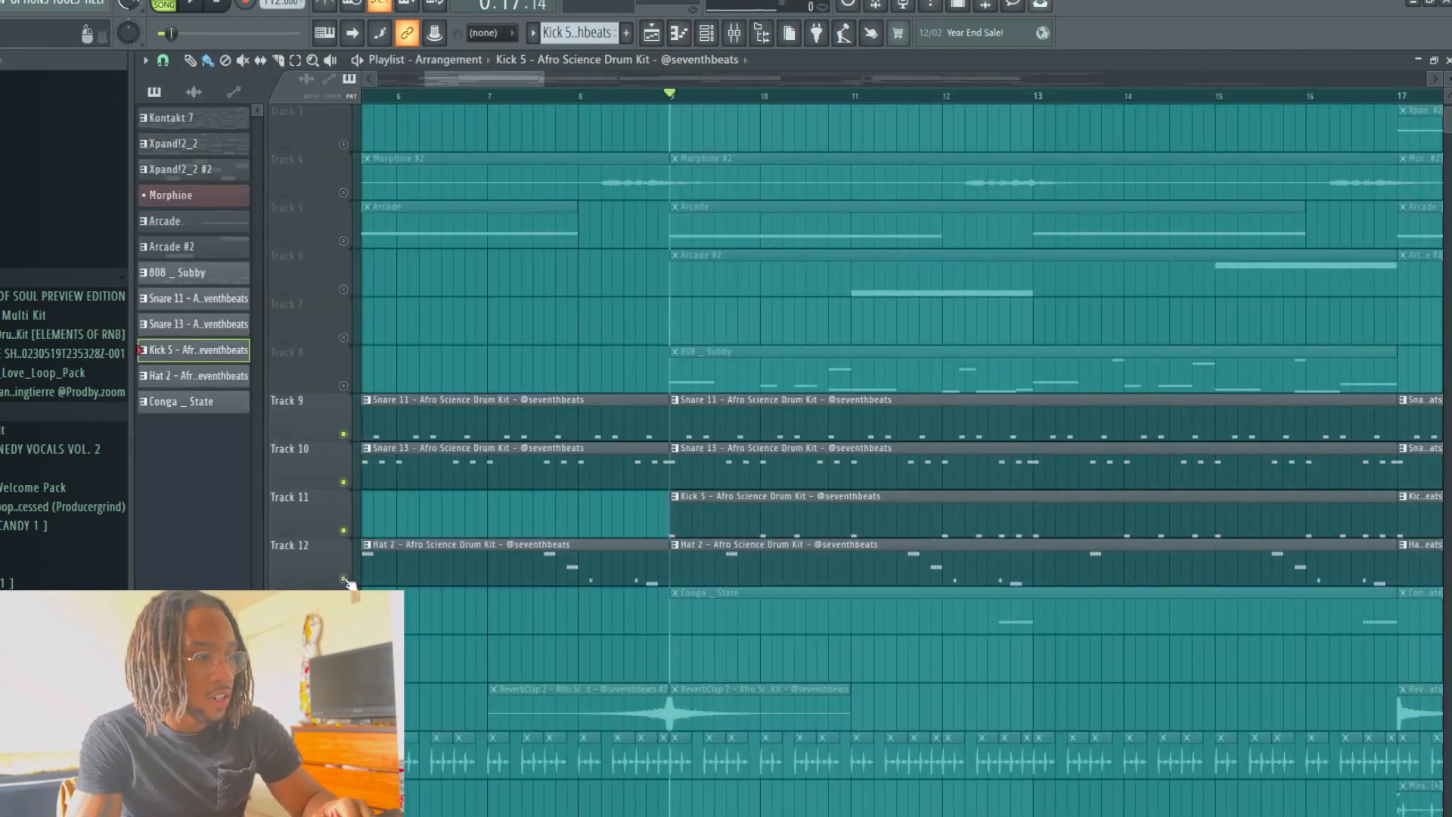
{"action": "double_click", "coordinate": [817, 563]}
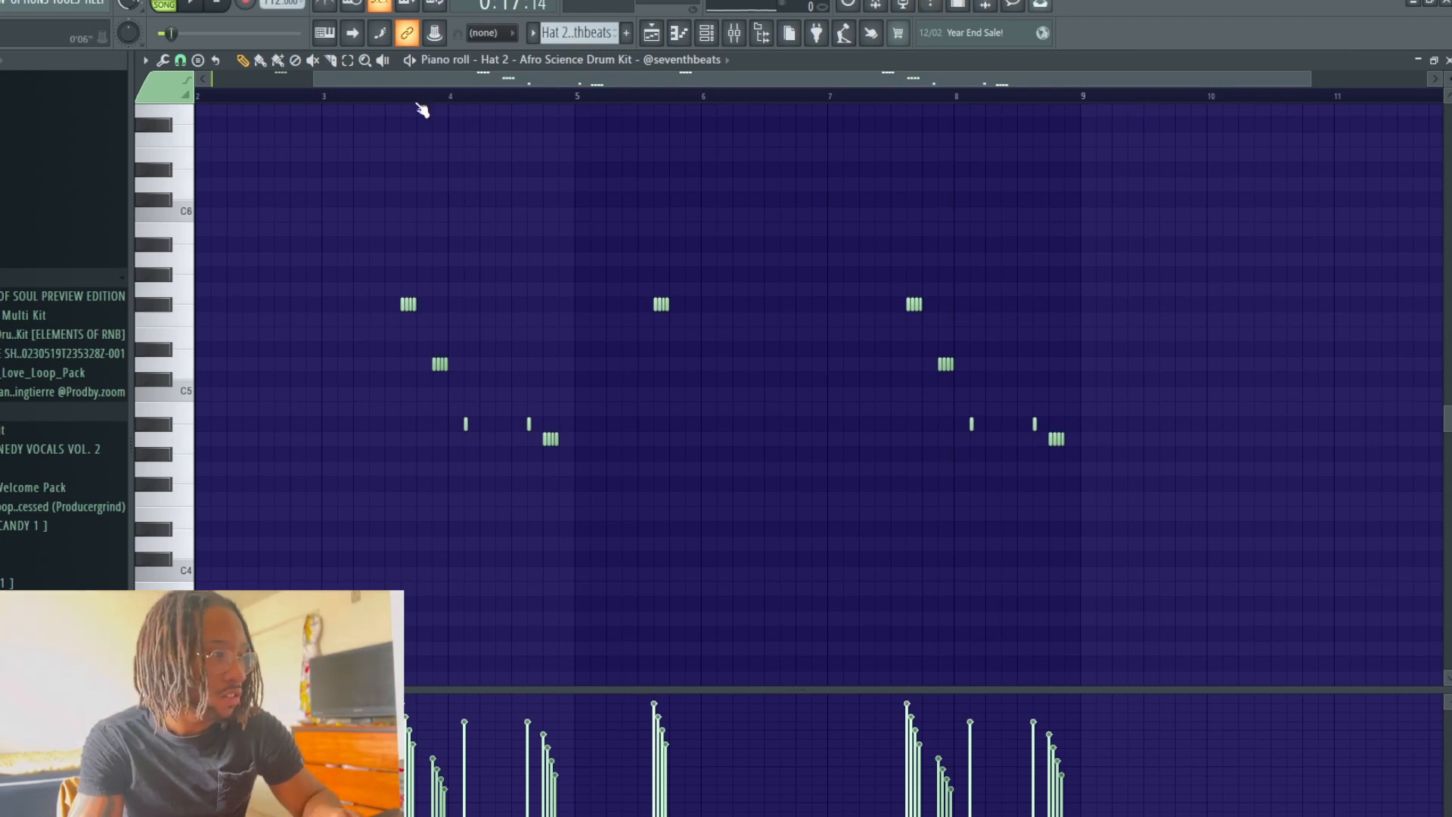
{"action": "key", "text": "space"}
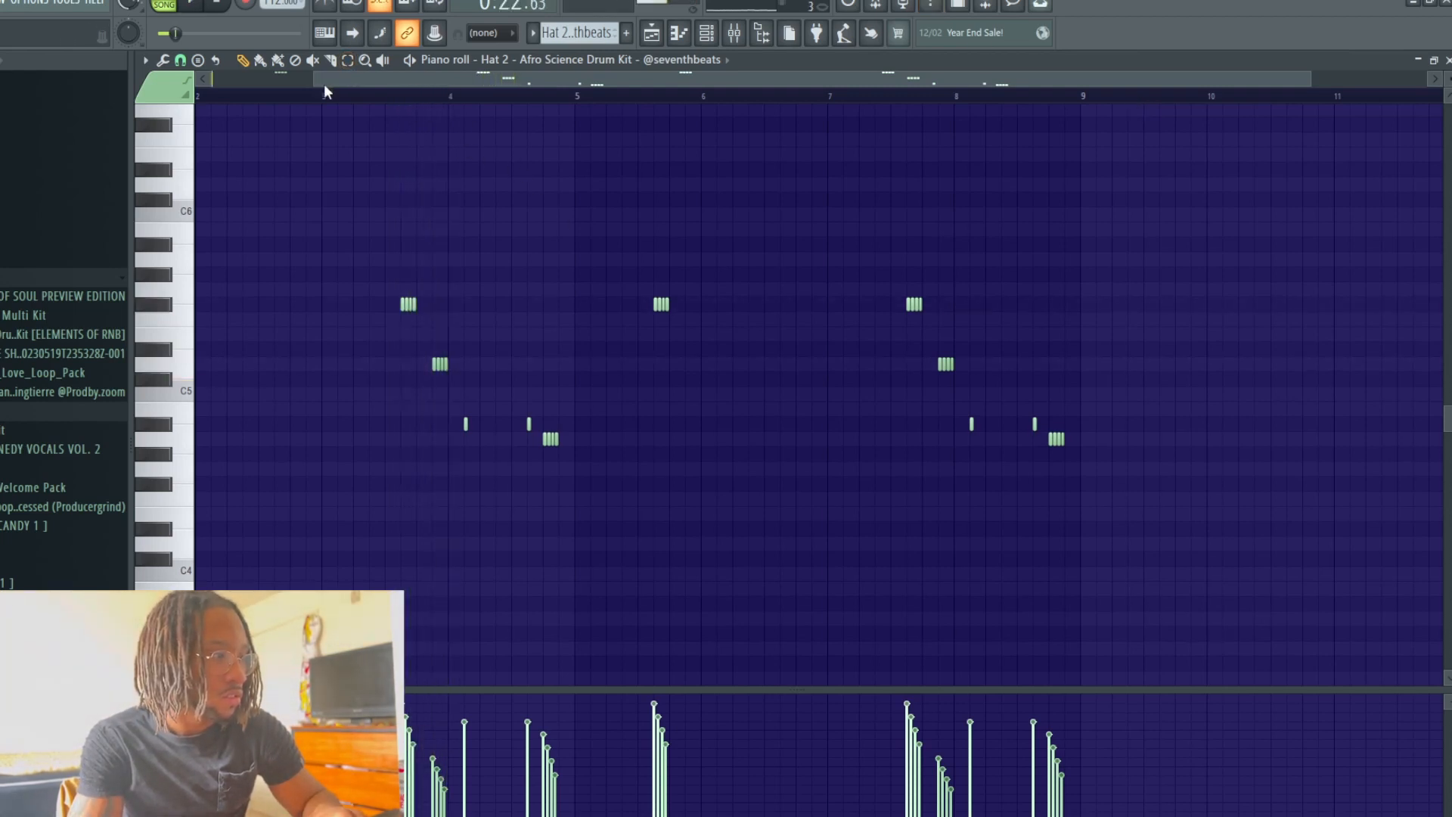
{"action": "left_click_drag", "start_coordinate": [349, 78], "coordinate": [310, 82]}
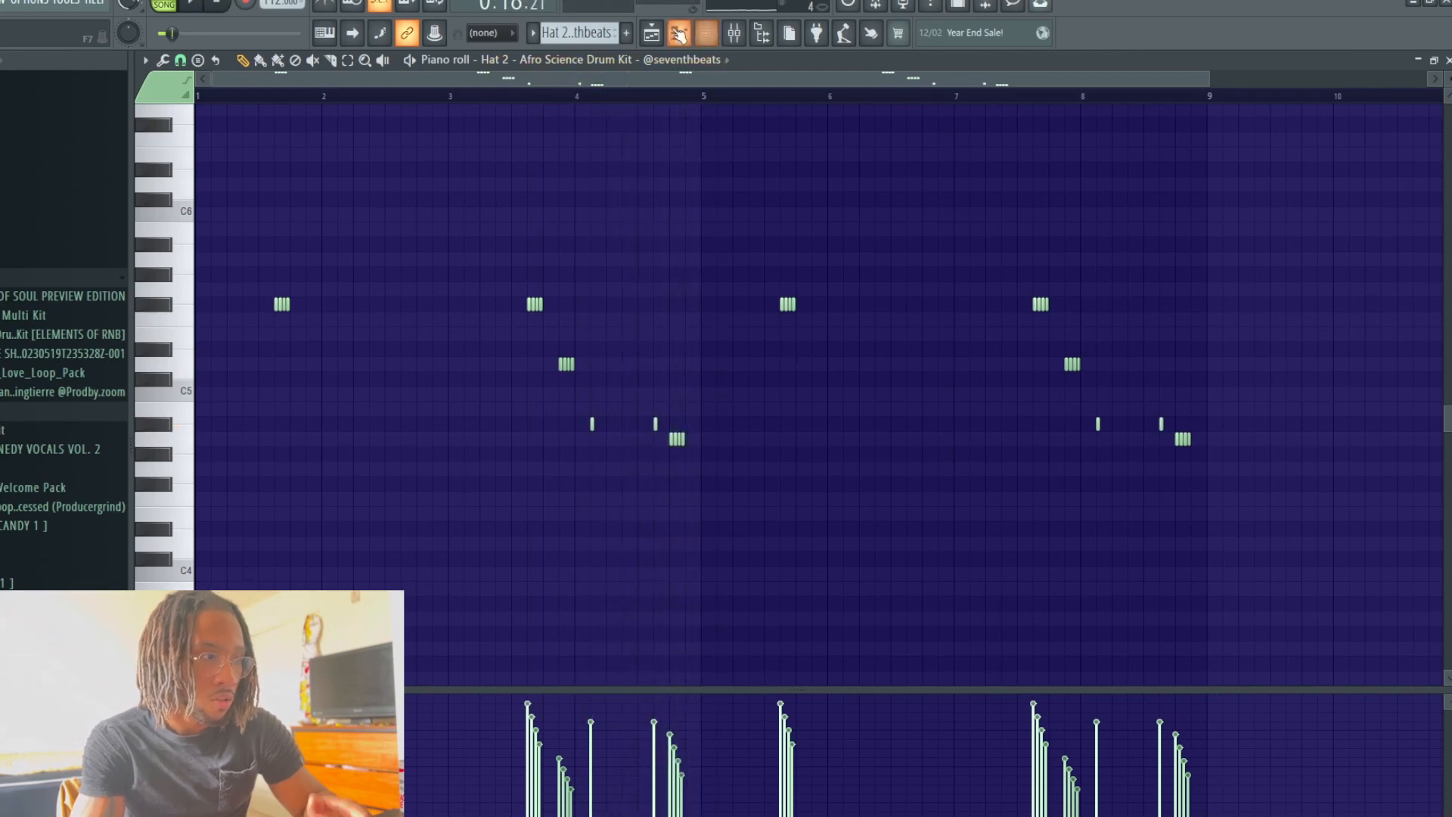
{"action": "left_click", "coordinate": [678, 32]}
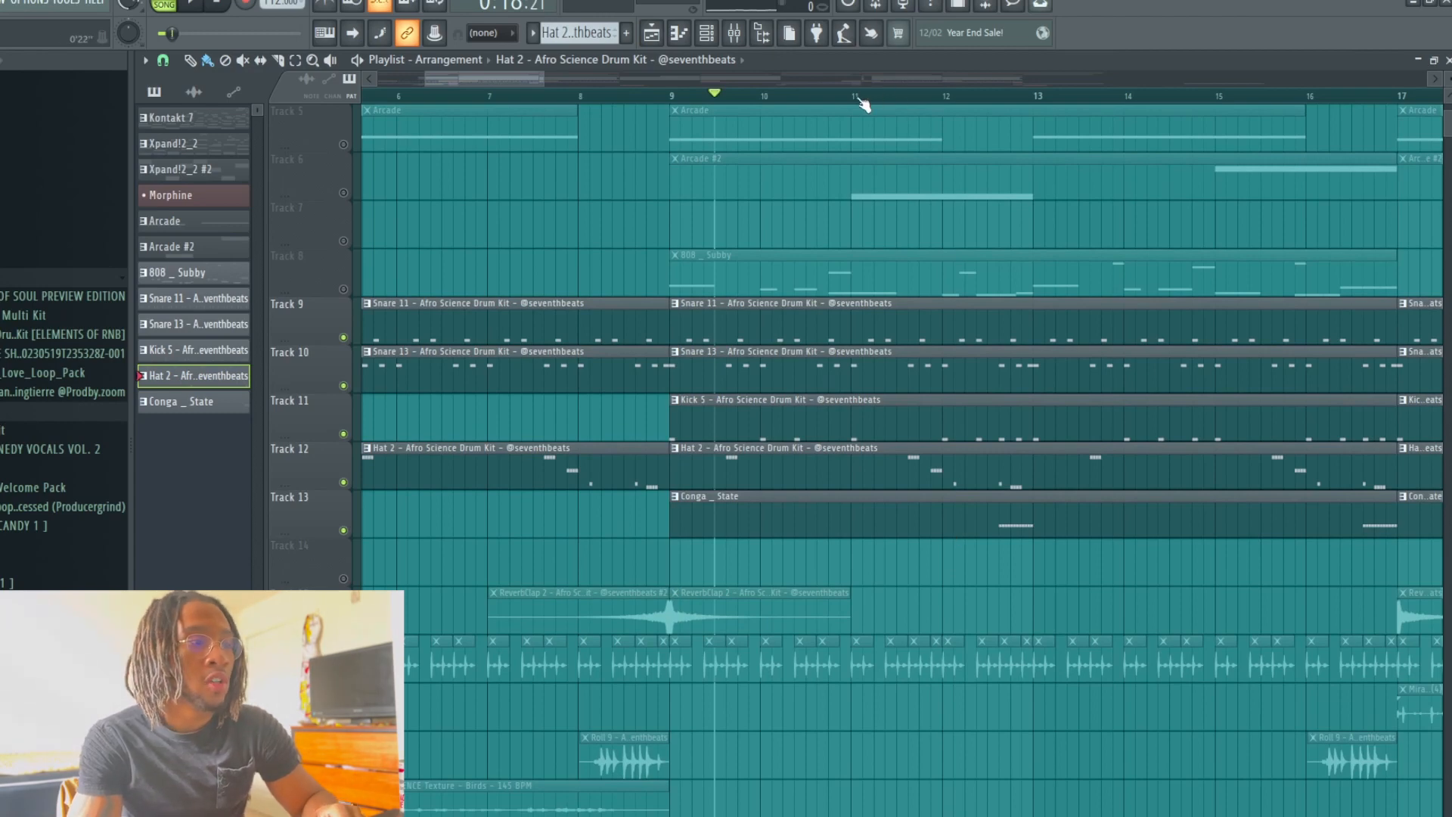
Step: Open the Conga _ State pattern in the piano roll, play through its note rolls, and return to the playlist
{"action": "double_click", "coordinate": [1016, 528]}
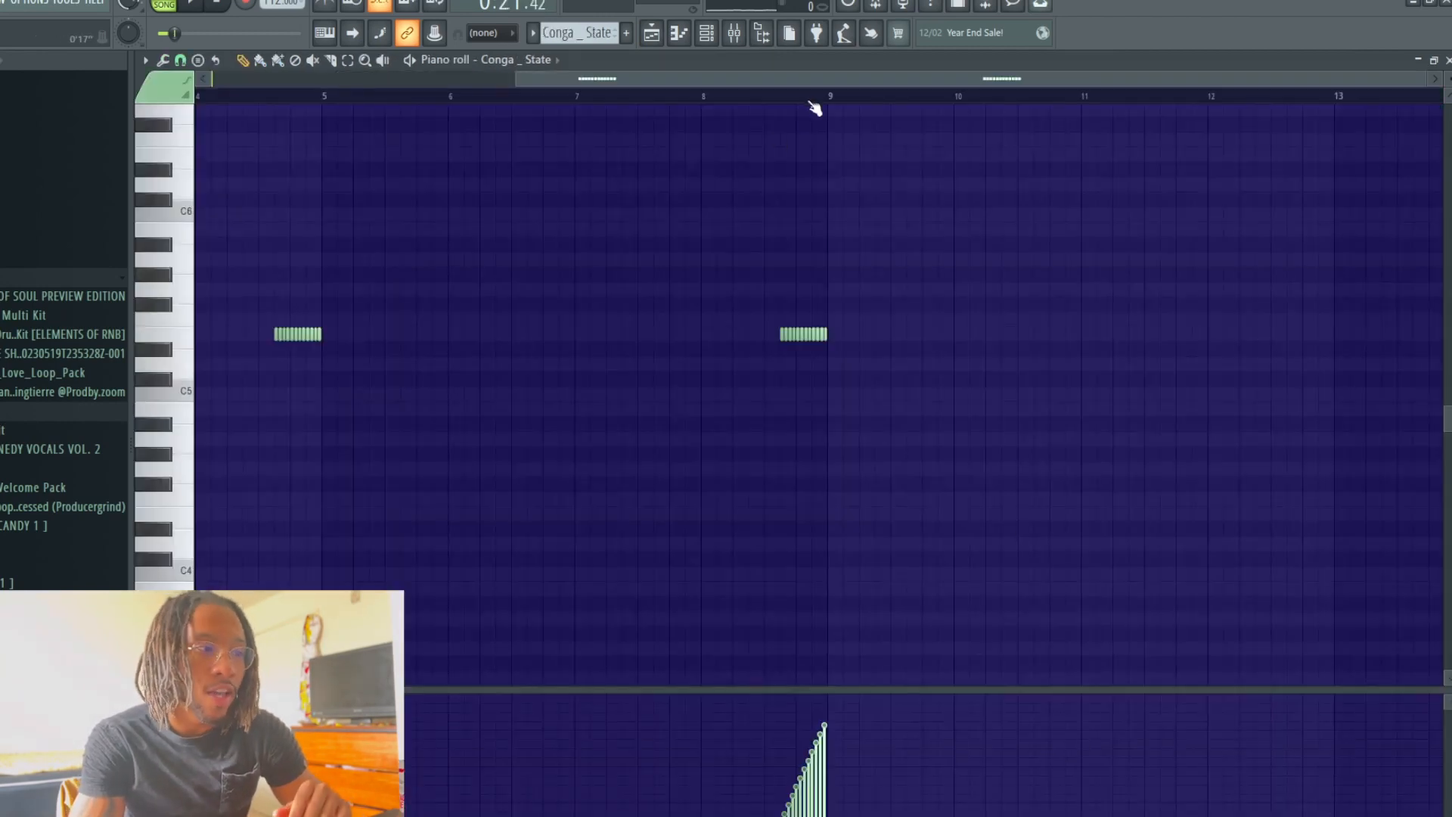
{"action": "left_click_drag", "start_coordinate": [833, 79], "coordinate": [696, 90]}
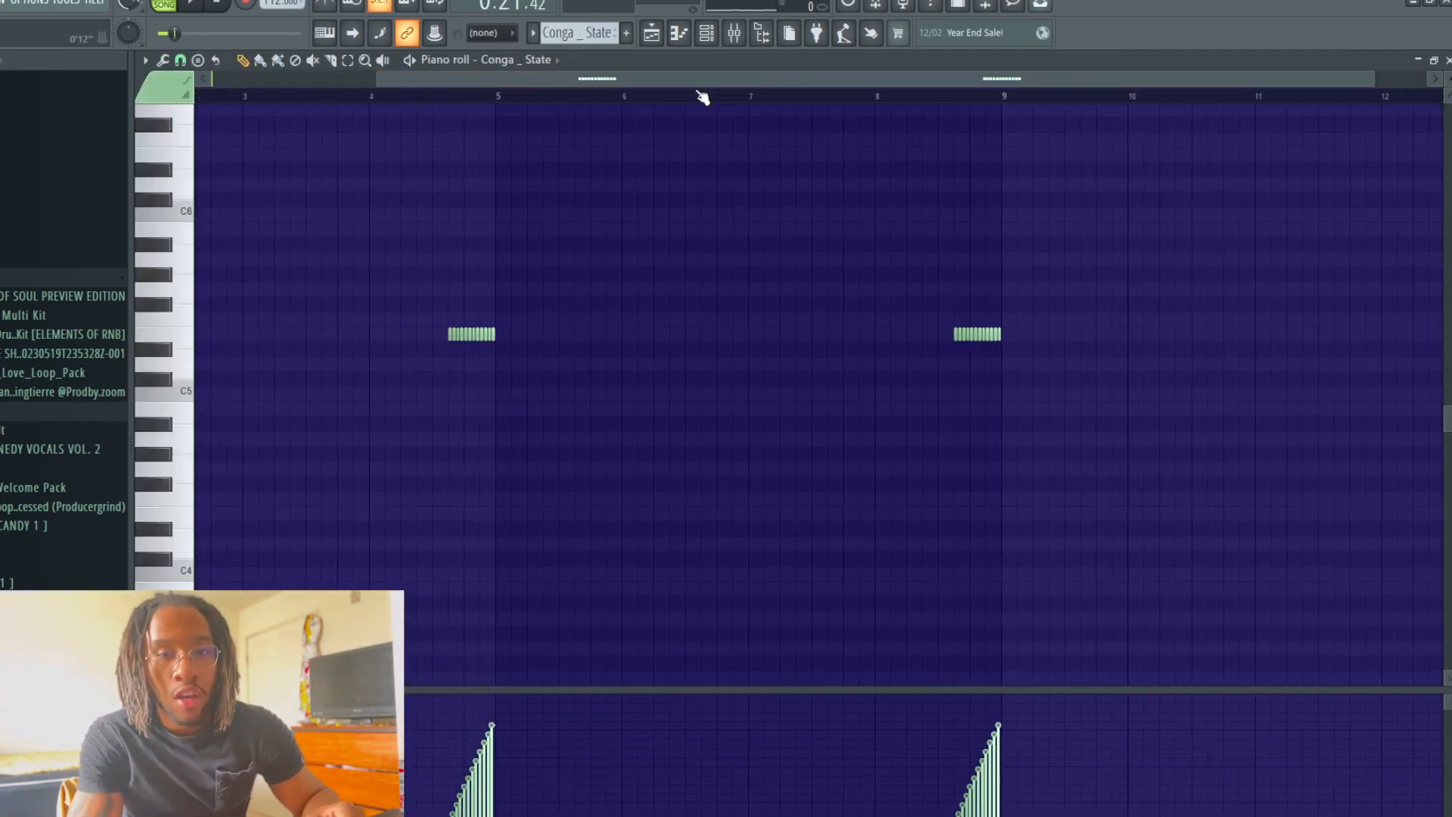
{"action": "left_click_drag", "start_coordinate": [519, 79], "coordinate": [503, 108]}
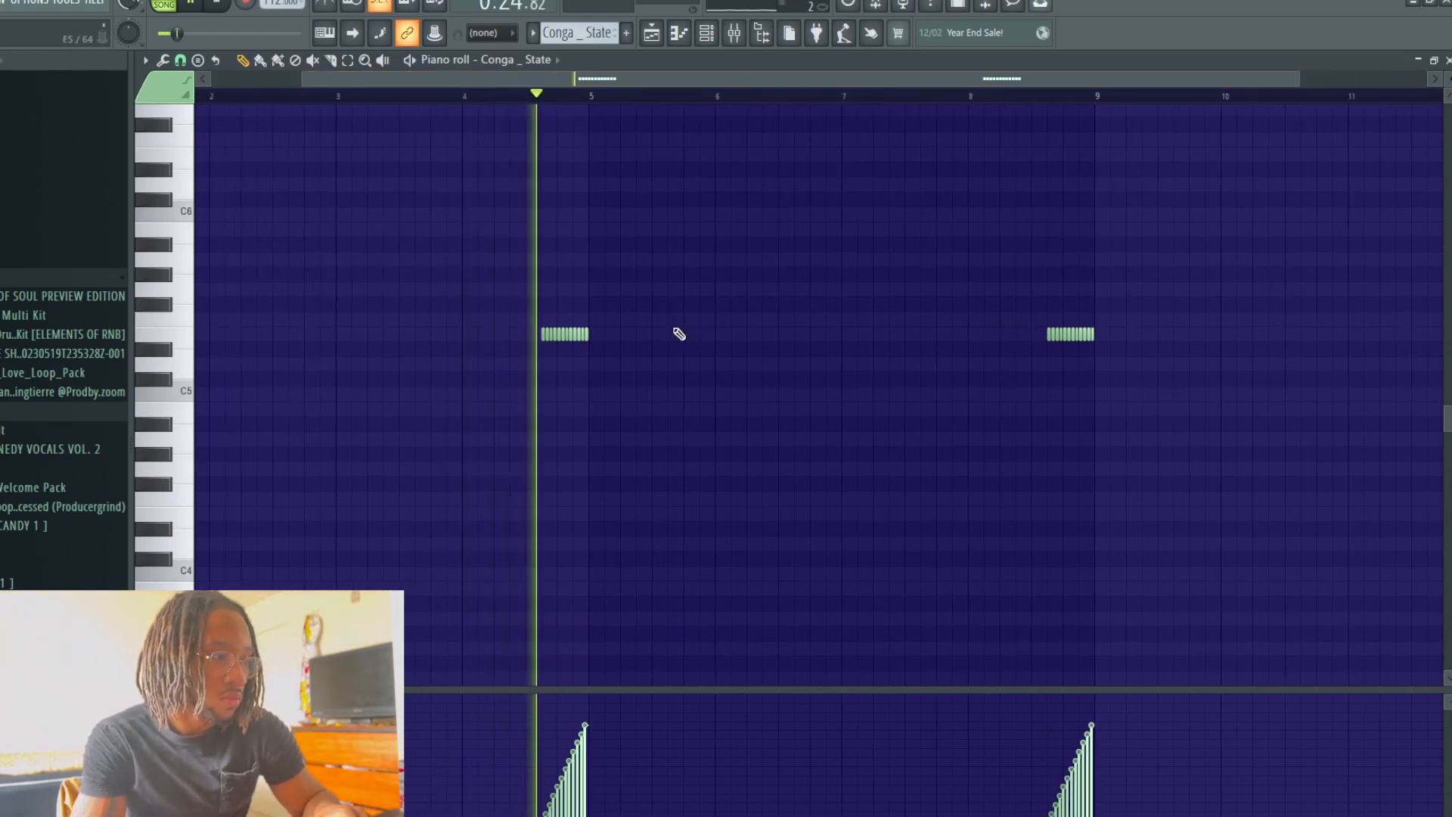
{"action": "left_click", "coordinate": [652, 35]}
Step: Unmute Track 8 and play the 808 _ Subby pattern with the drums while viewing its notes in the piano roll
{"action": "scroll", "coordinate": [682, 339], "scroll_direction": "down", "scroll_amount": 2}
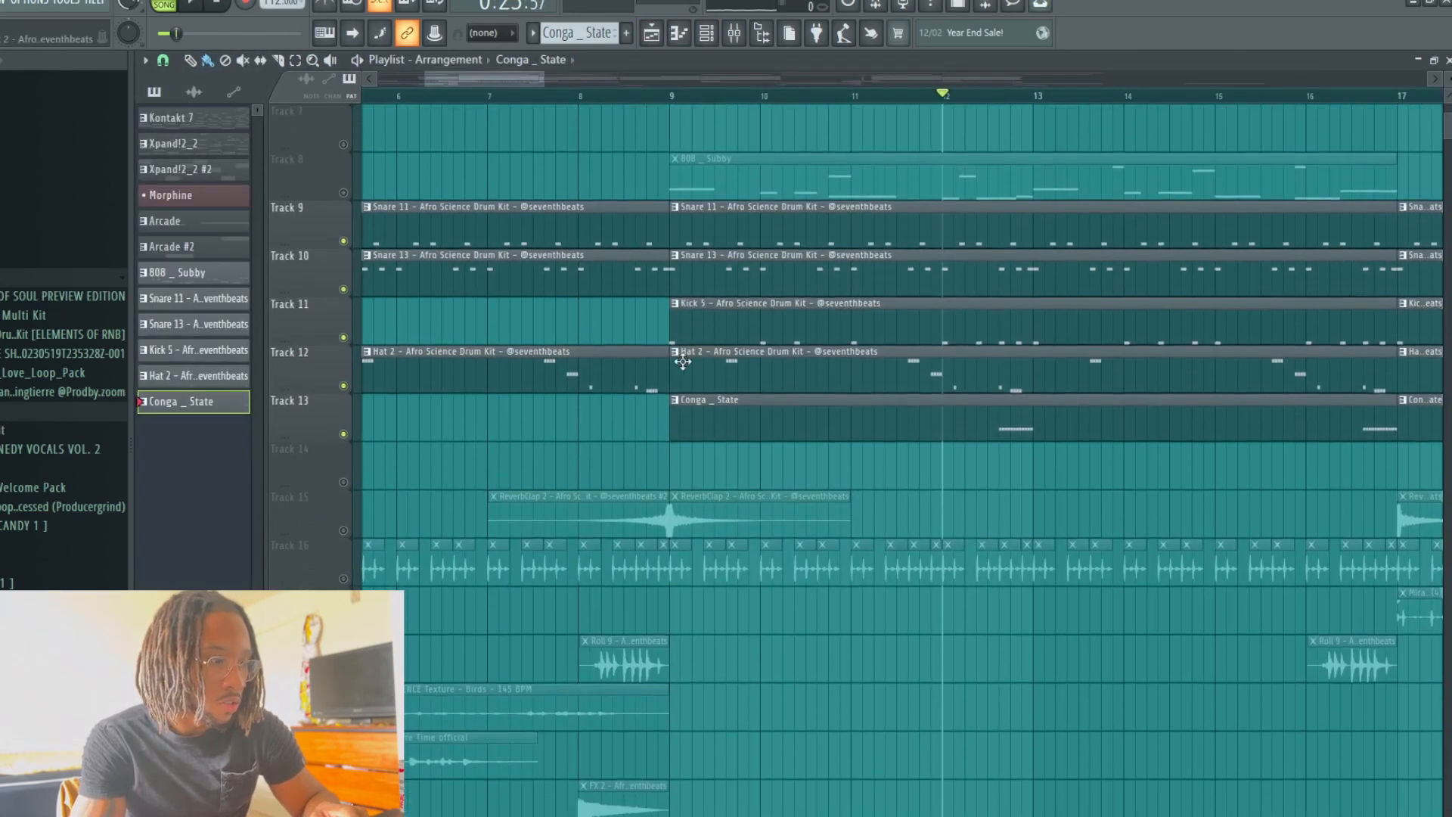
{"action": "scroll", "coordinate": [683, 360], "scroll_direction": "up", "scroll_amount": 2}
{"action": "scroll", "coordinate": [454, 438], "scroll_direction": "up", "scroll_amount": 1}
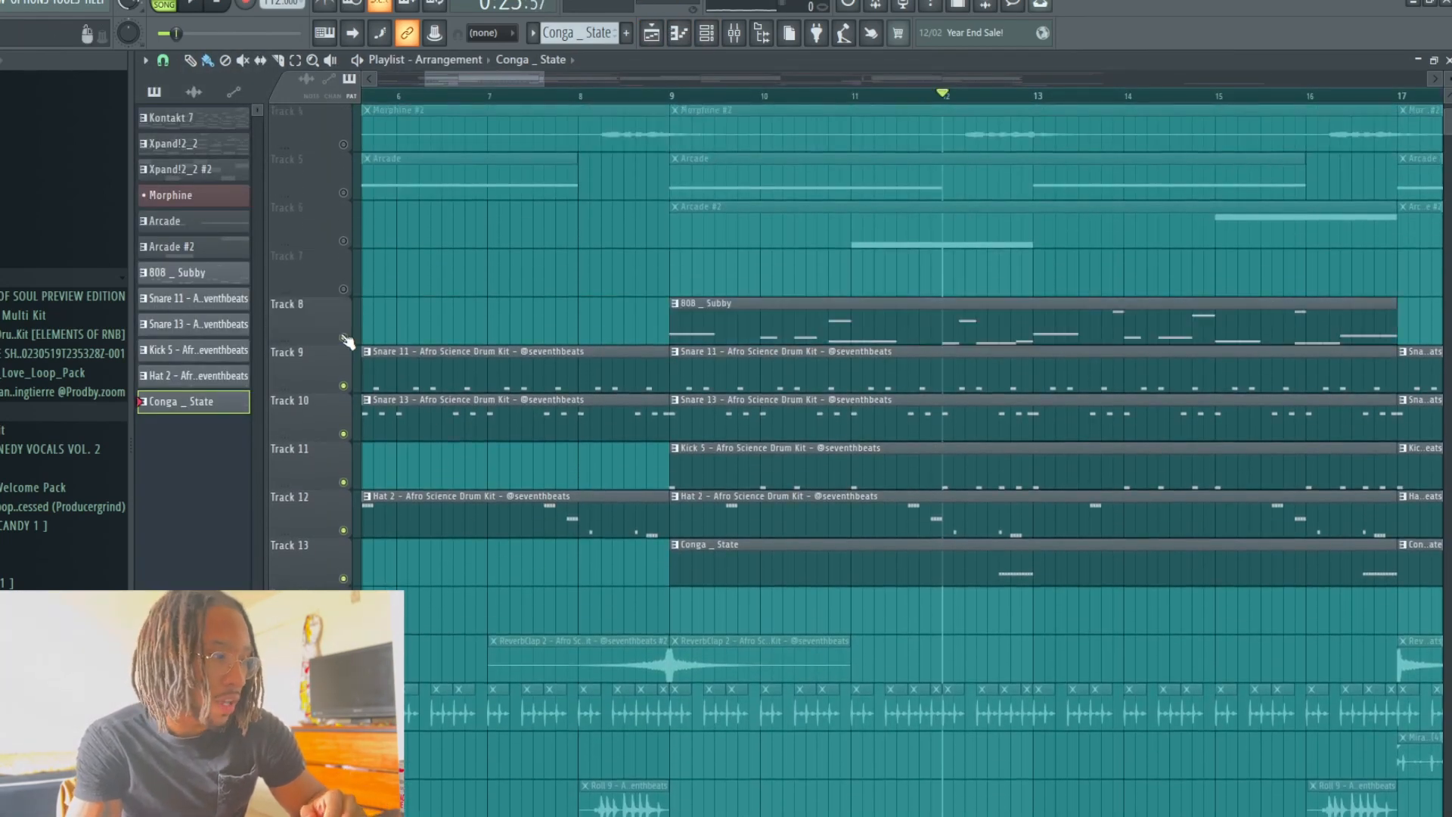
{"action": "double_click", "coordinate": [768, 313]}
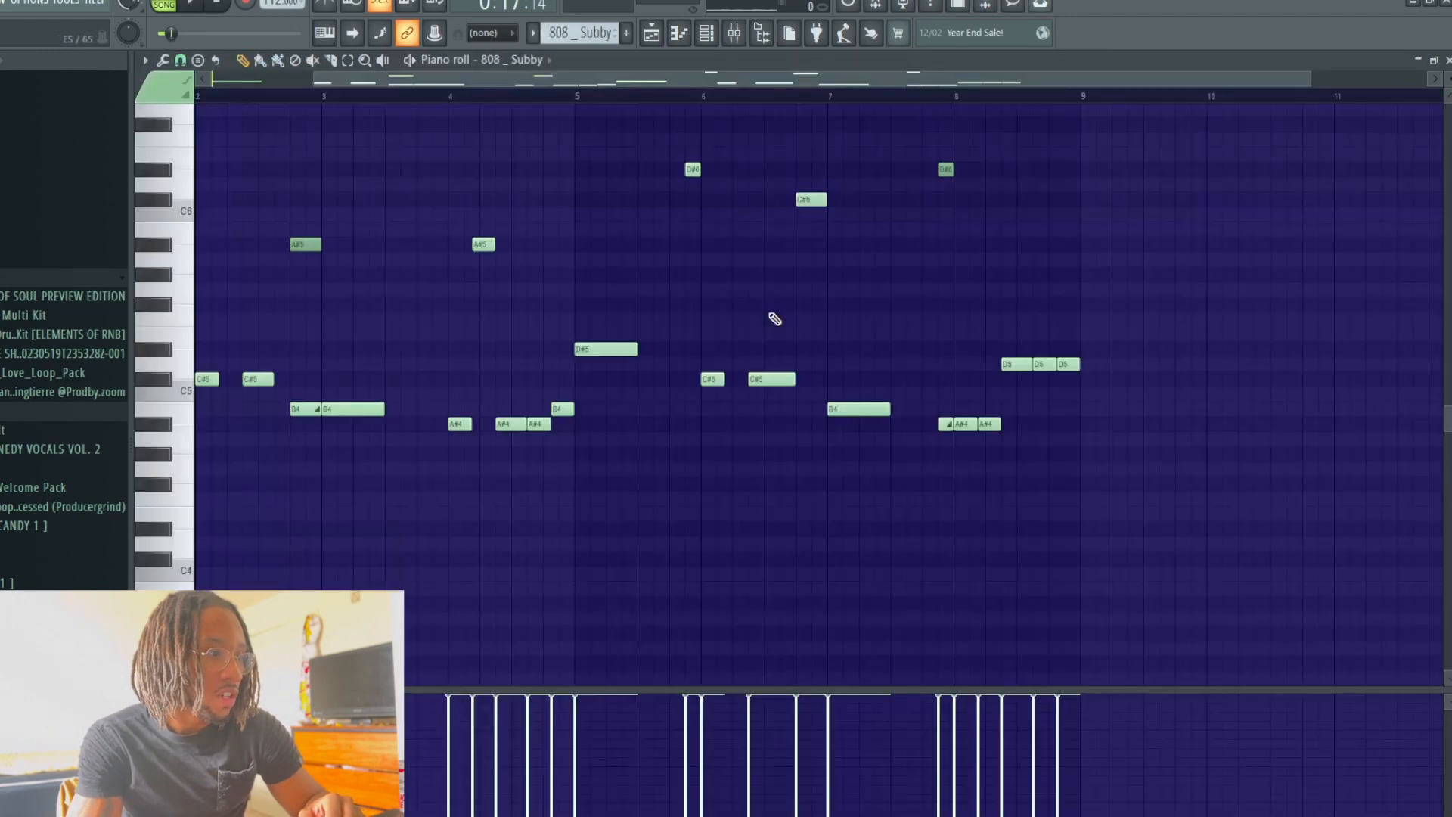
{"action": "left_click_drag", "start_coordinate": [673, 76], "coordinate": [503, 107]}
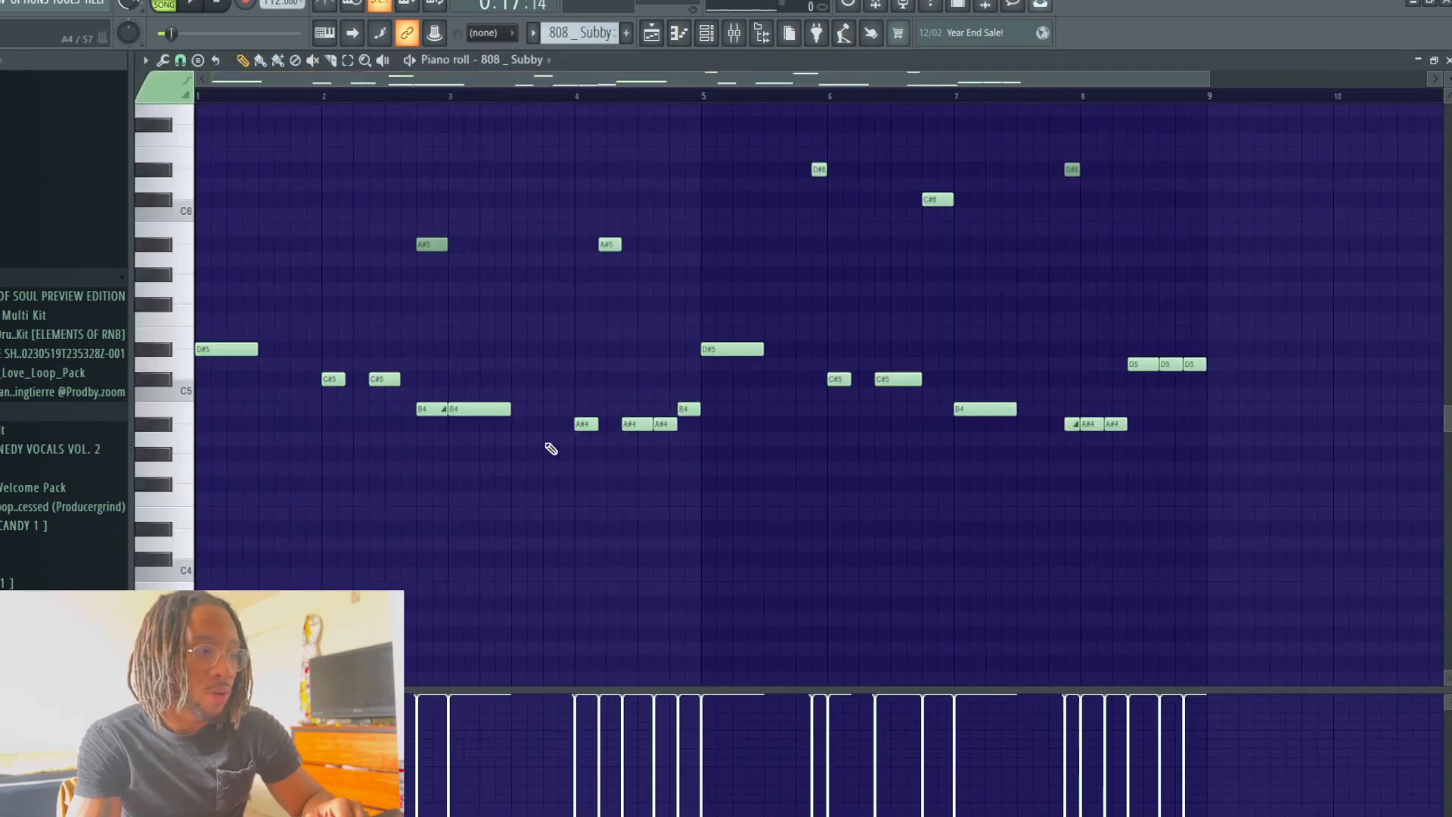
{"action": "scroll", "coordinate": [665, 454], "scroll_direction": "up", "scroll_amount": 3}
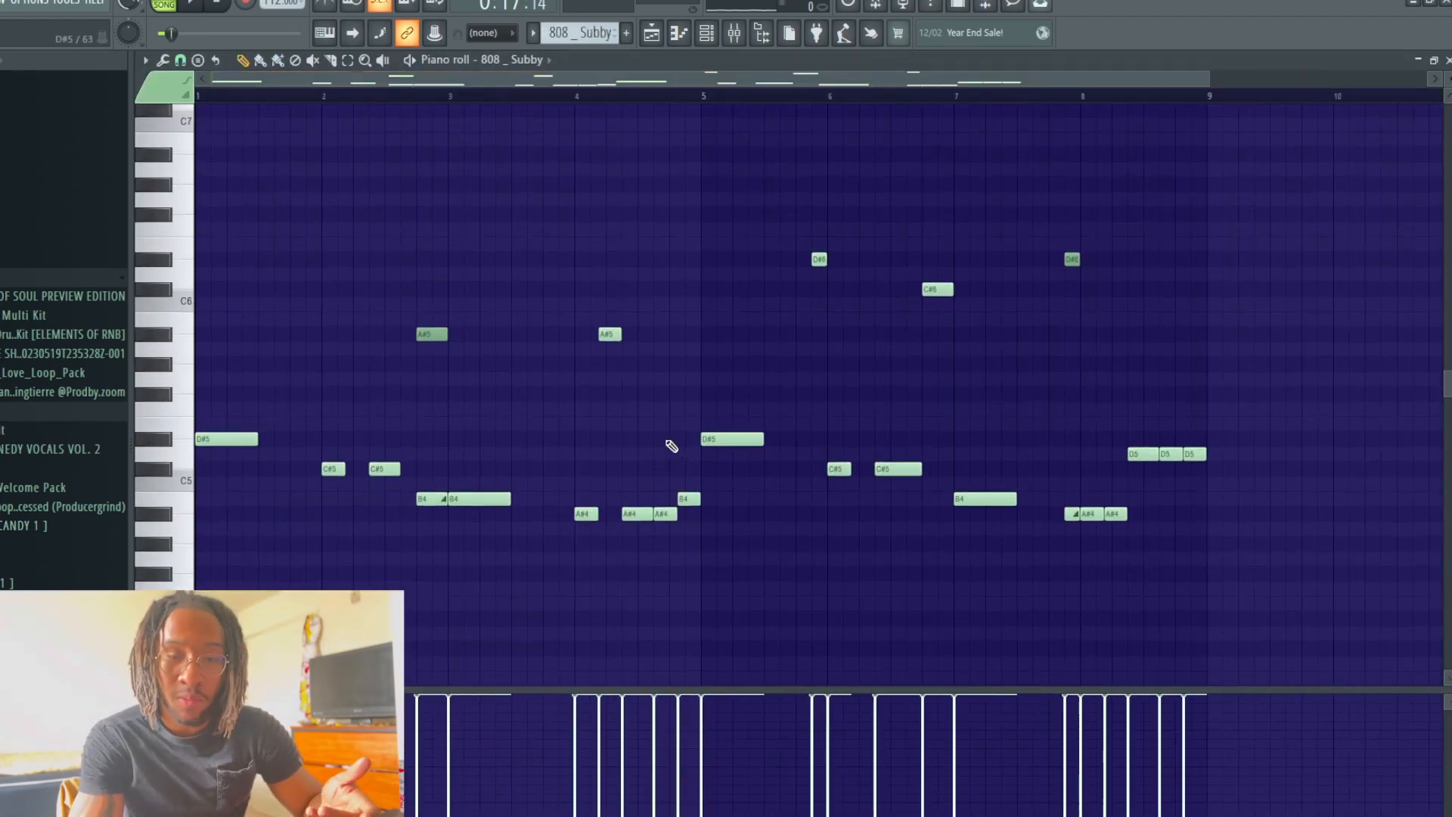
{"action": "scroll", "coordinate": [827, 412], "scroll_direction": "up", "scroll_amount": 1}
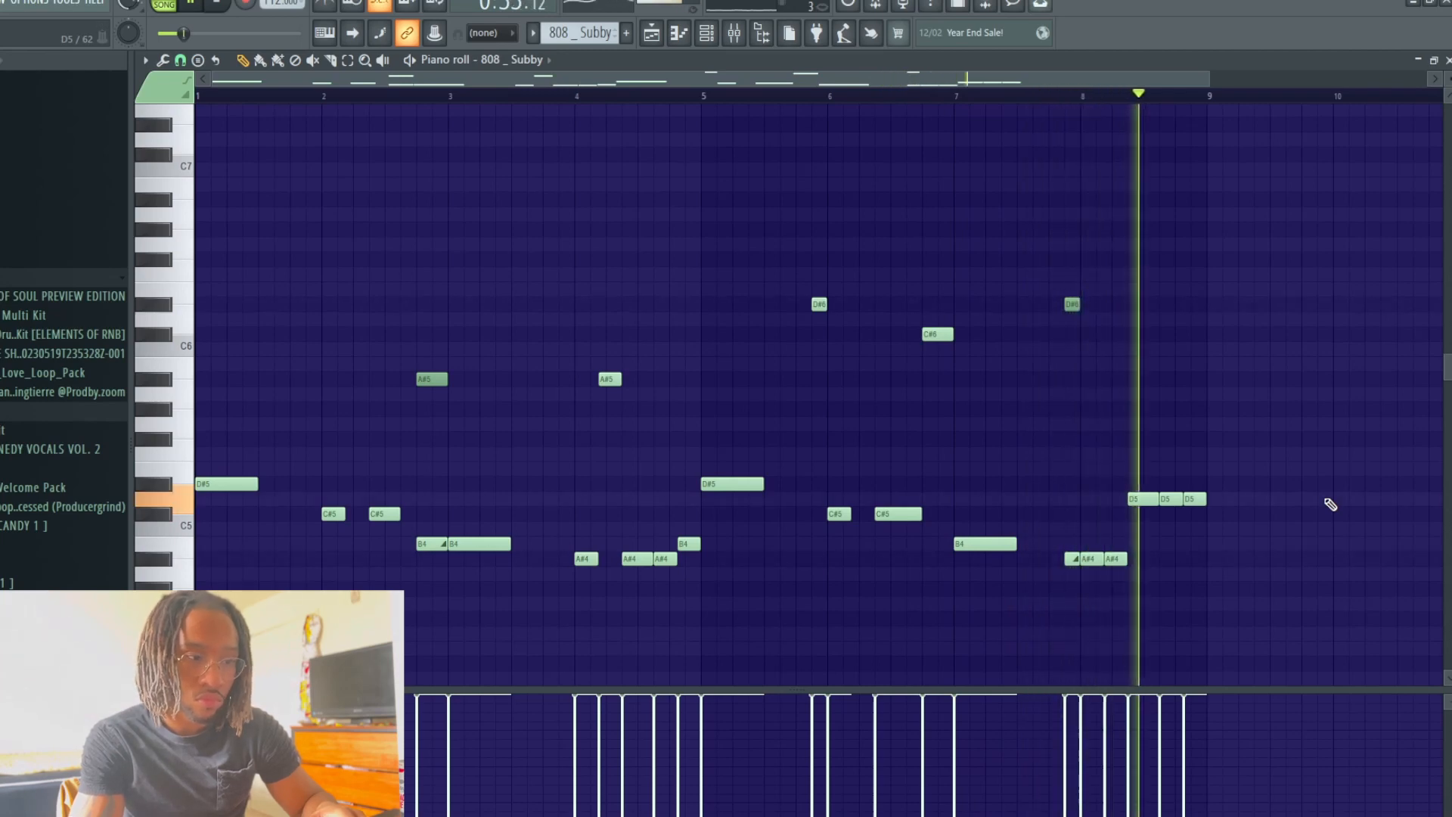
{"action": "key", "text": "space"}
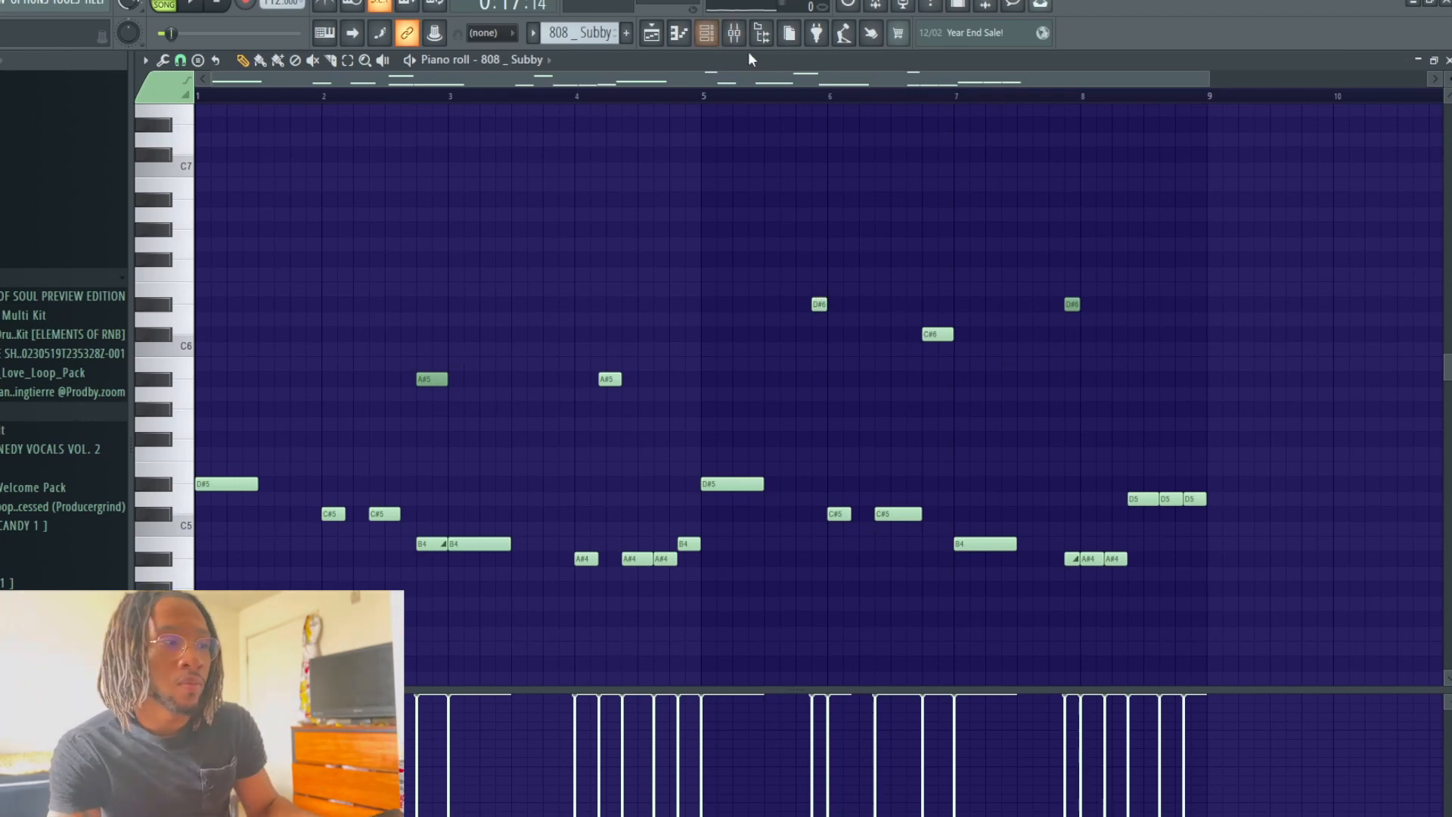
Step: Return to the playlist, unmute Track 15, and listen to the ReverbClap 2 clips with the drums from bar 8
{"action": "left_click", "coordinate": [651, 34]}
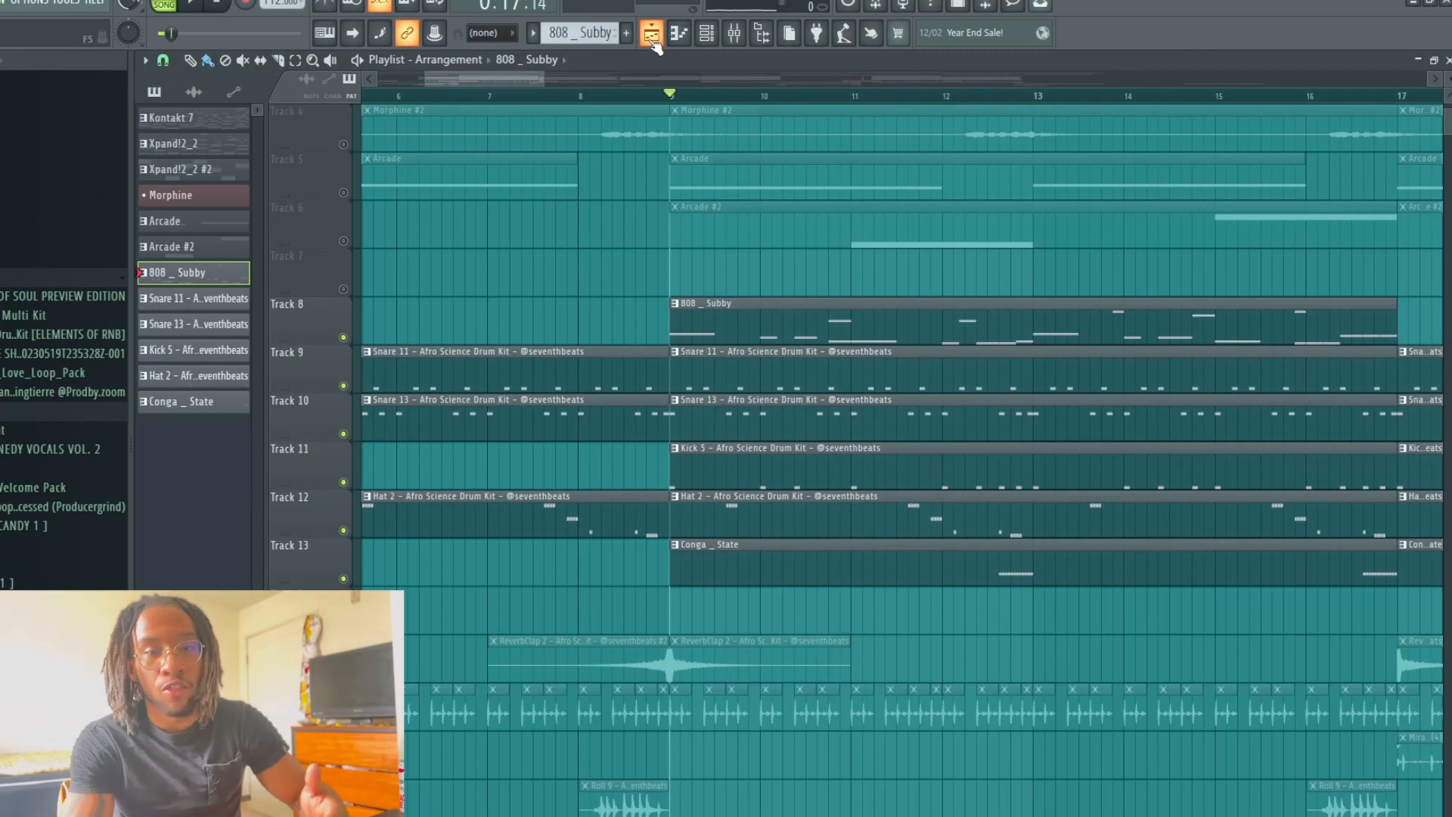
{"action": "scroll", "coordinate": [396, 545], "scroll_direction": "down", "scroll_amount": 4}
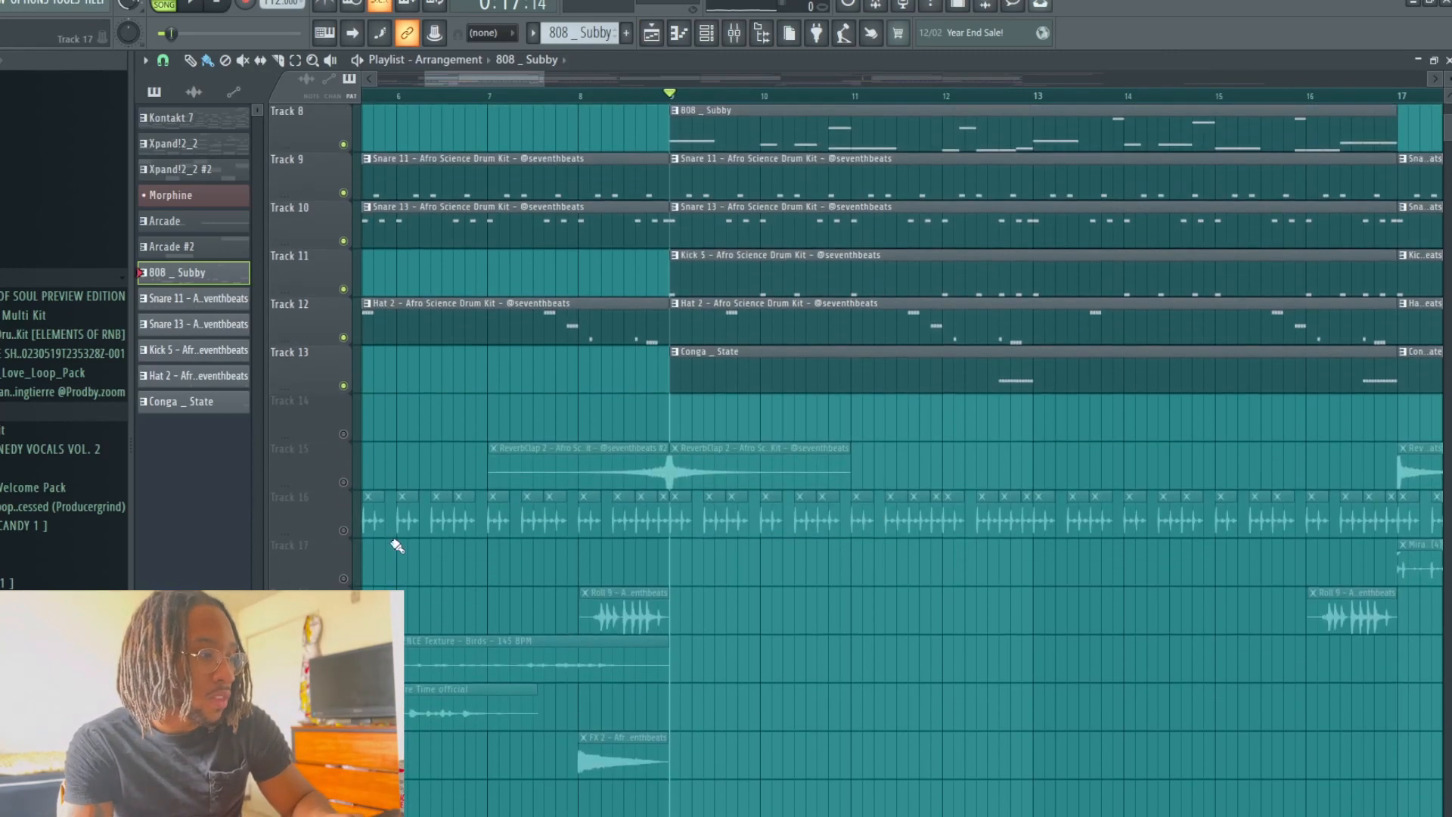
{"action": "left_click", "coordinate": [344, 482]}
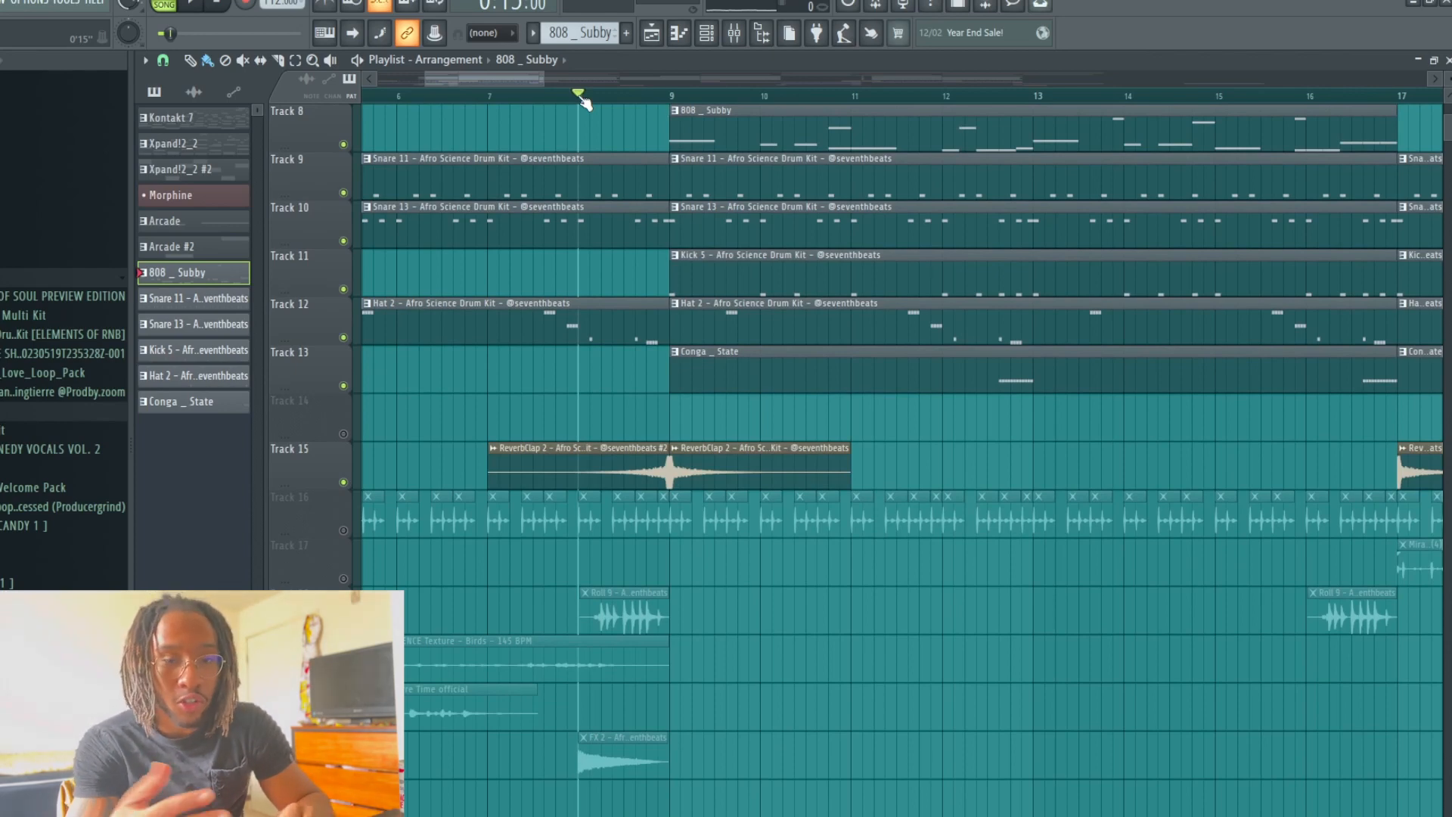
{"action": "key", "text": "space"}
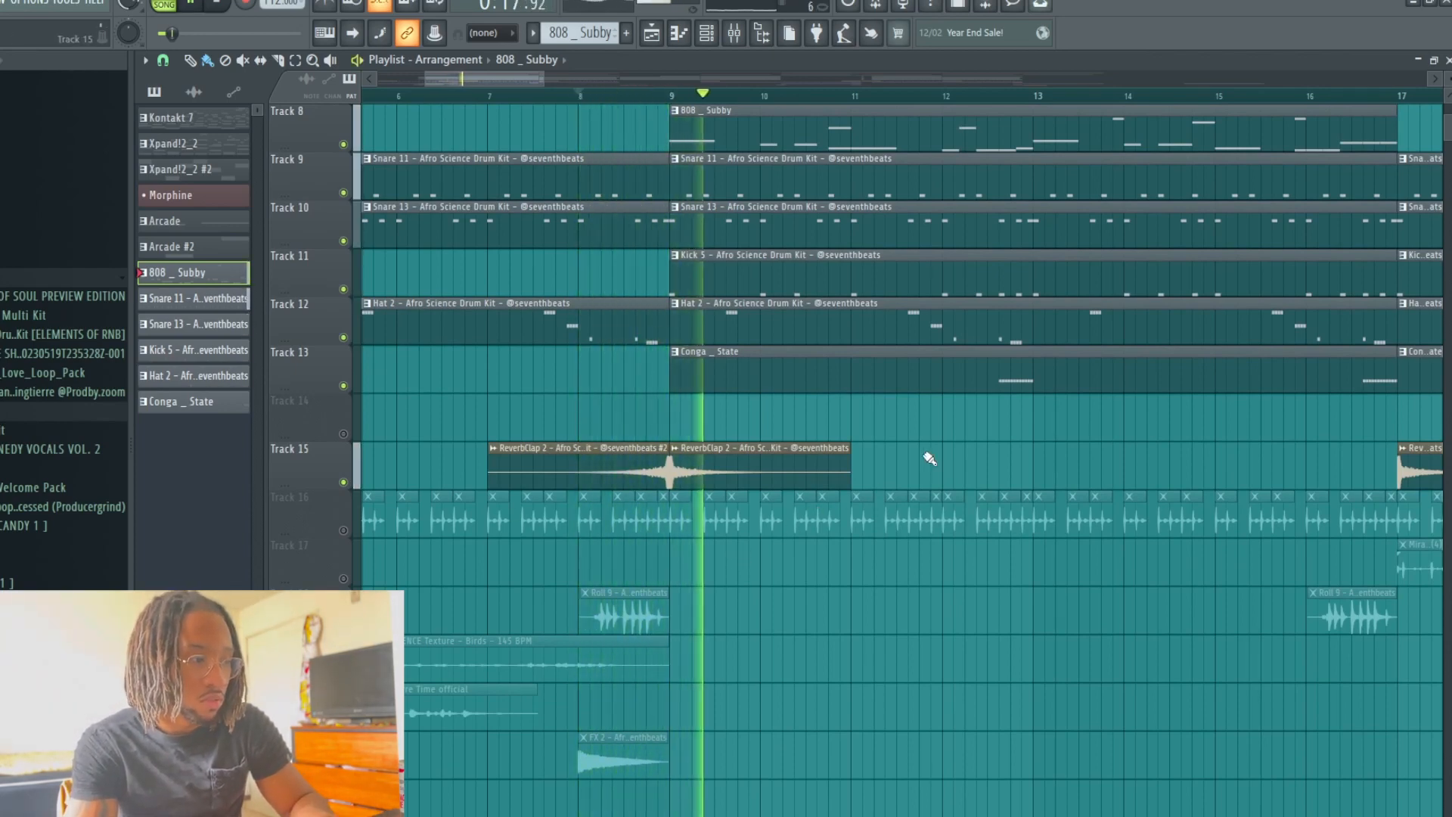
{"action": "key", "text": "space"}
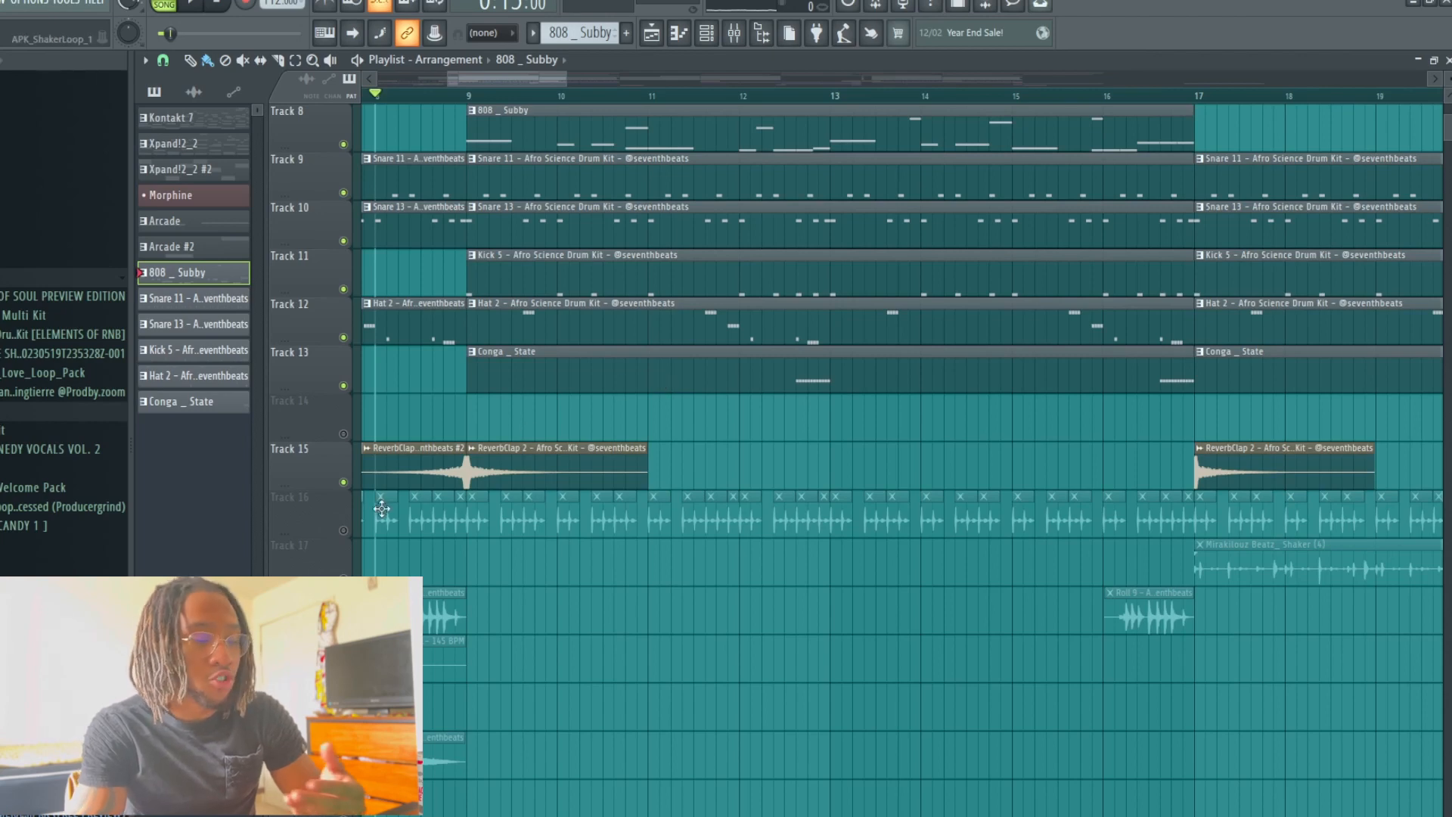
Step: Solo Track 16 and listen to its shaker loop alone
{"action": "left_click", "coordinate": [344, 530]}
{"action": "key", "text": "space"}
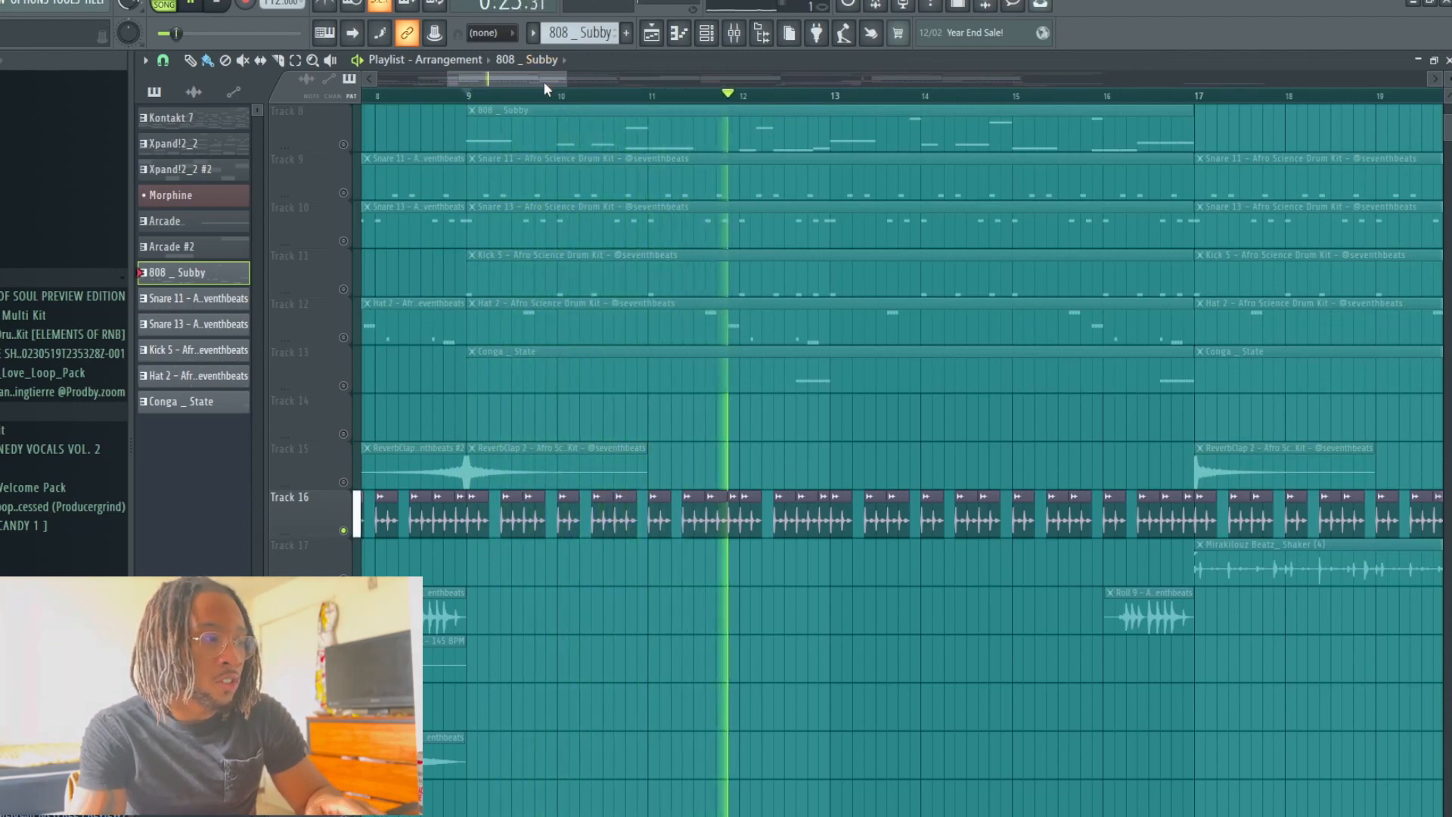
{"action": "key", "text": "space"}
Step: Isolate the Mirakilouz Beatz_ Shaker (4) clips on Track 17 and play them from bar 17
{"action": "left_click_drag", "start_coordinate": [544, 82], "coordinate": [558, 90]}
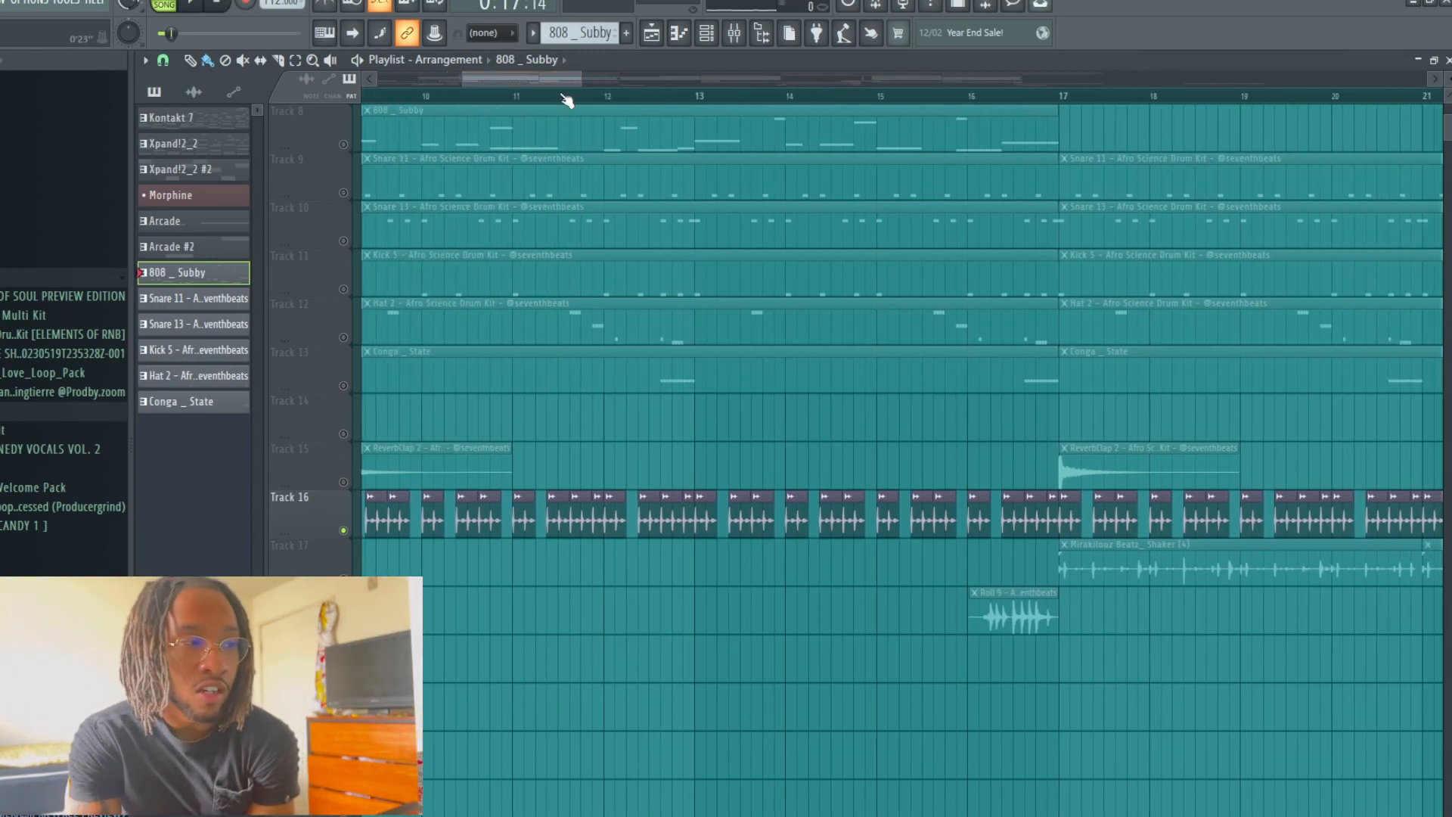
{"action": "left_click_drag", "start_coordinate": [566, 71], "coordinate": [632, 106]}
{"action": "left_click", "coordinate": [343, 579]}
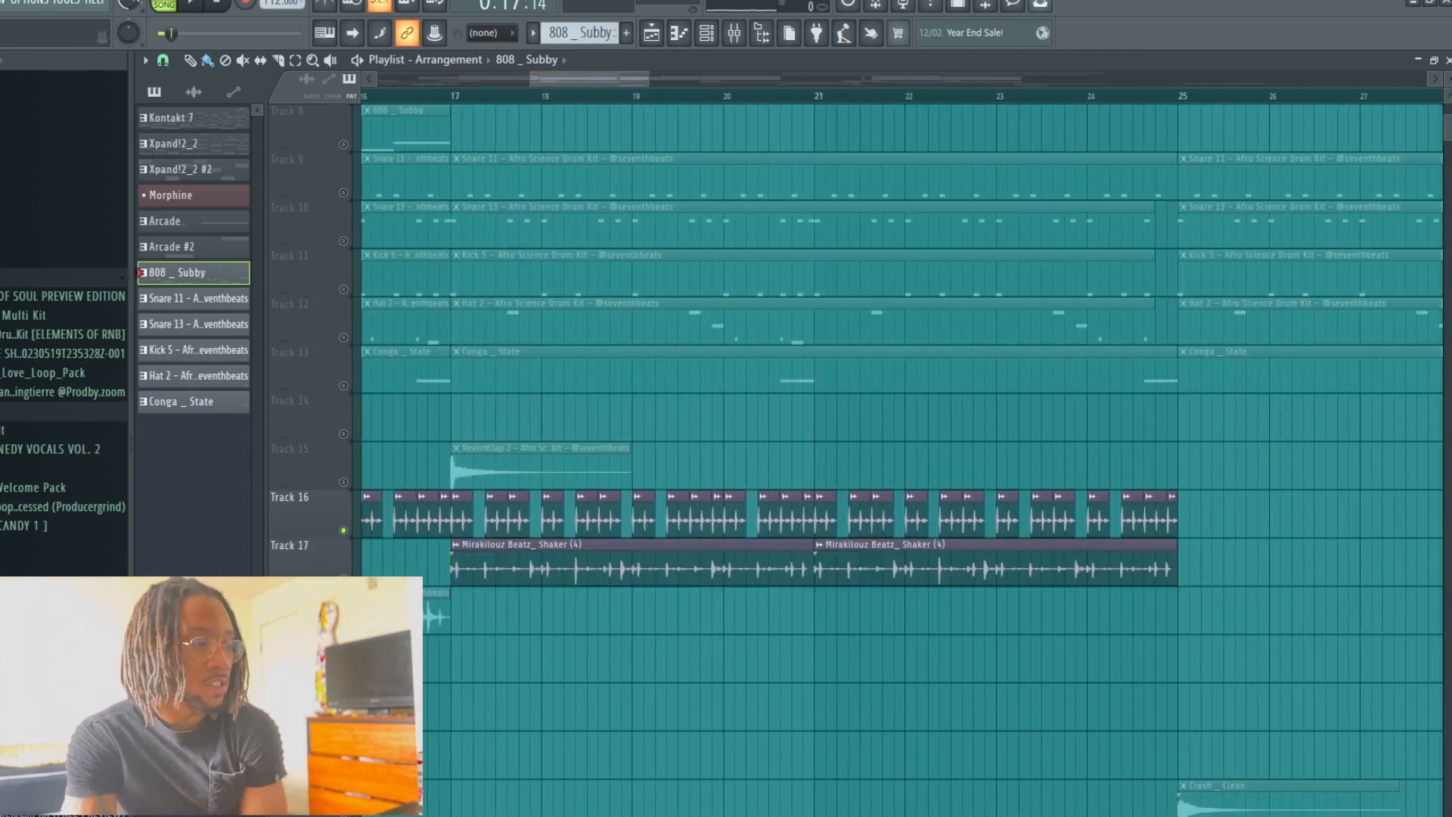
{"action": "left_click", "coordinate": [344, 531]}
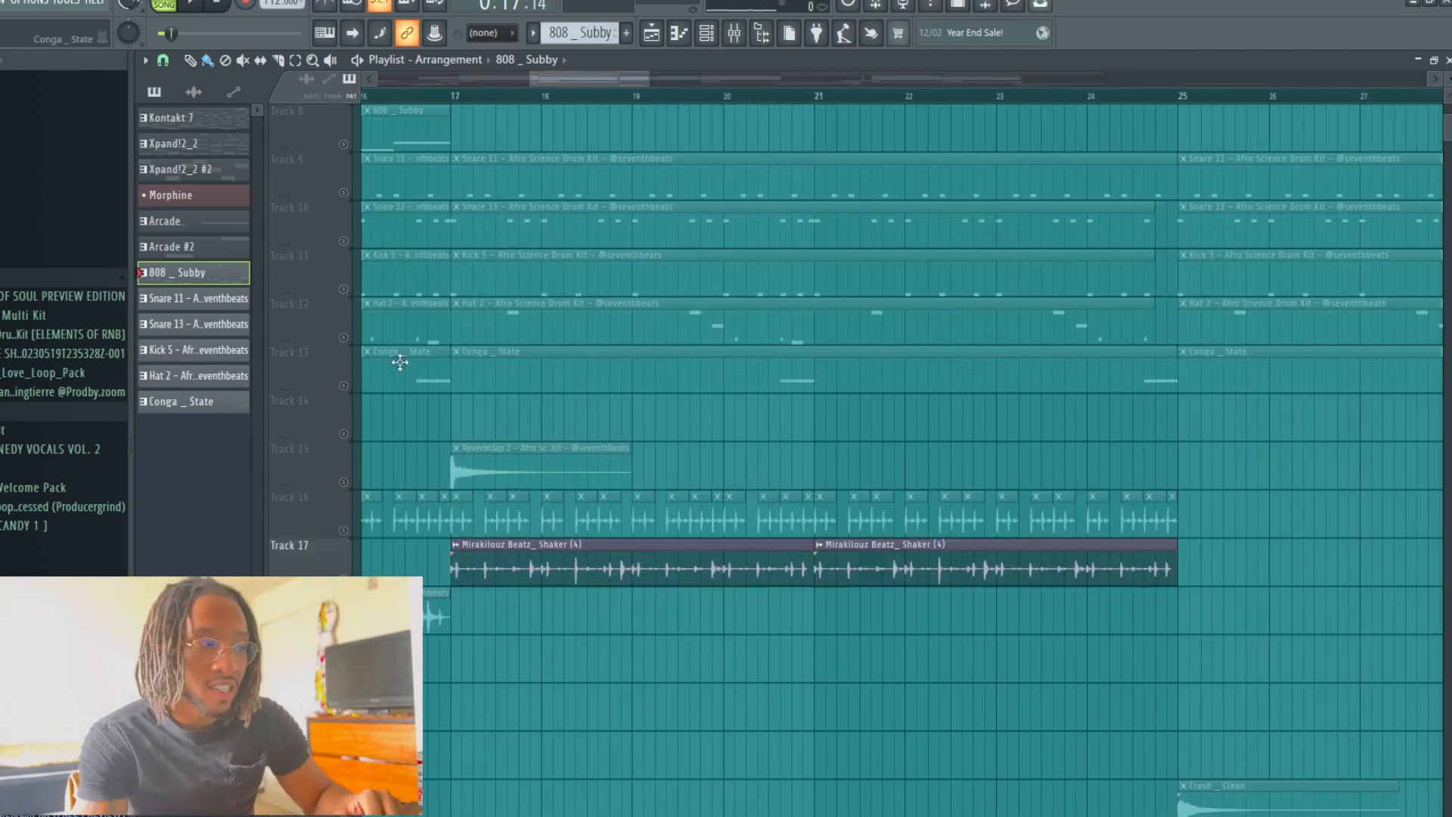
{"action": "key", "text": "space"}
{"action": "scroll", "coordinate": [1048, 587], "scroll_direction": "down", "scroll_amount": 1}
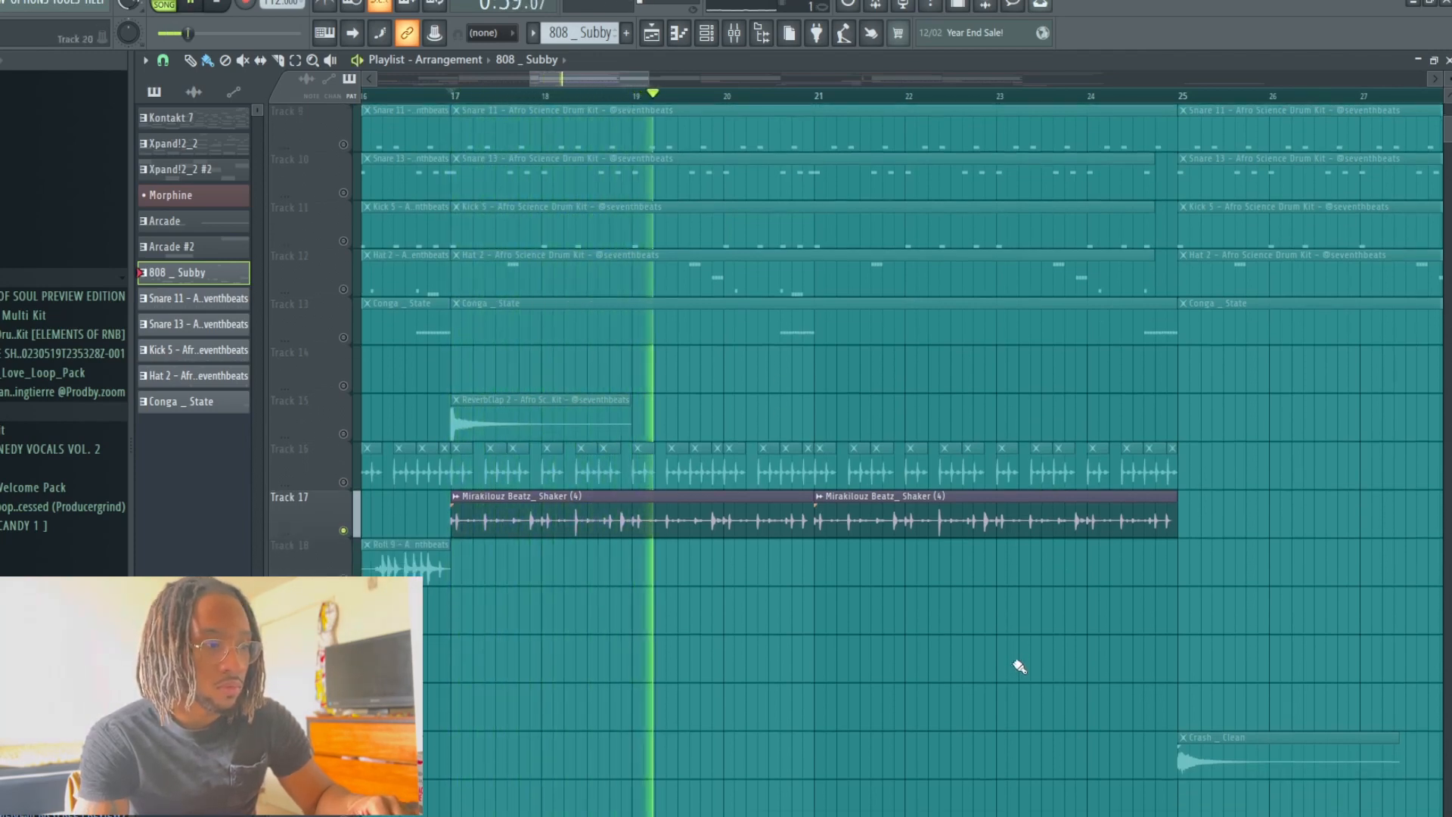
{"action": "key", "text": "space"}
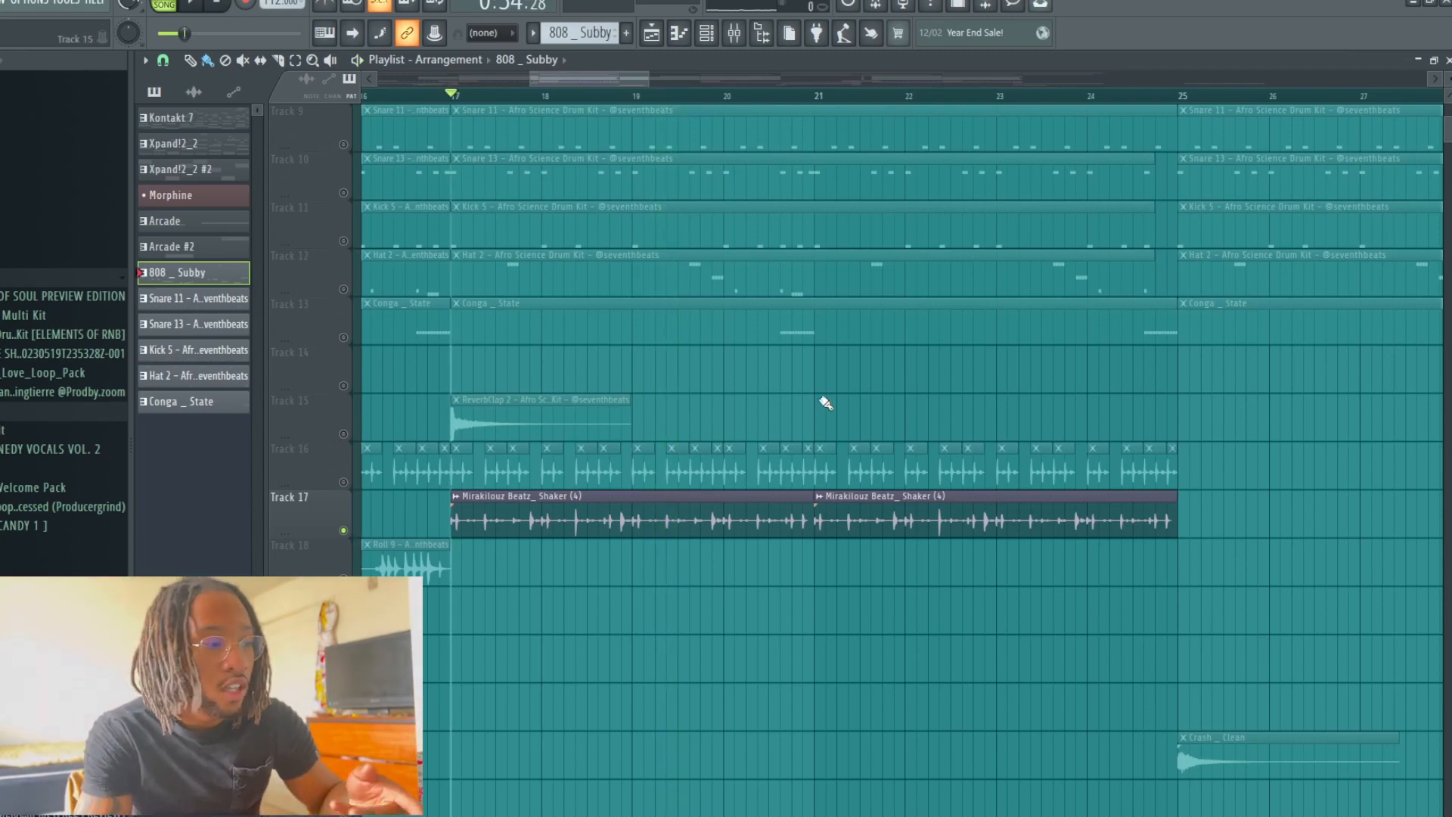
Step: Unmute Track 16 and play both shaker loops together from bar 17
{"action": "left_click", "coordinate": [344, 482]}
{"action": "key", "text": "space"}
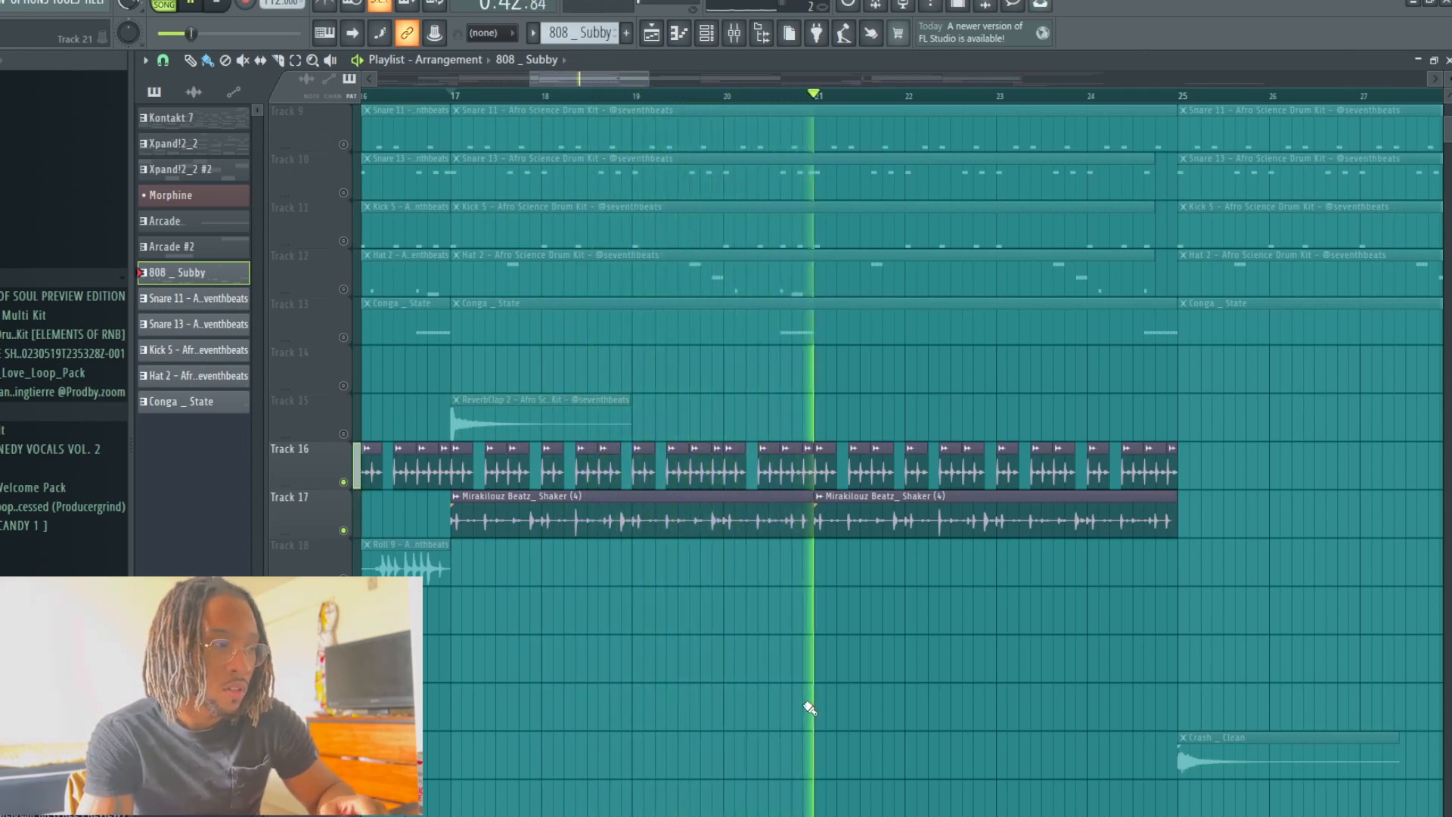
{"action": "key", "text": "space"}
Step: Unmute Track 18 and listen to the drum roll clip with the shaker loop from bar 8
{"action": "left_click_drag", "start_coordinate": [529, 78], "coordinate": [378, 79]}
{"action": "scroll", "coordinate": [636, 250], "scroll_direction": "down", "scroll_amount": 3}
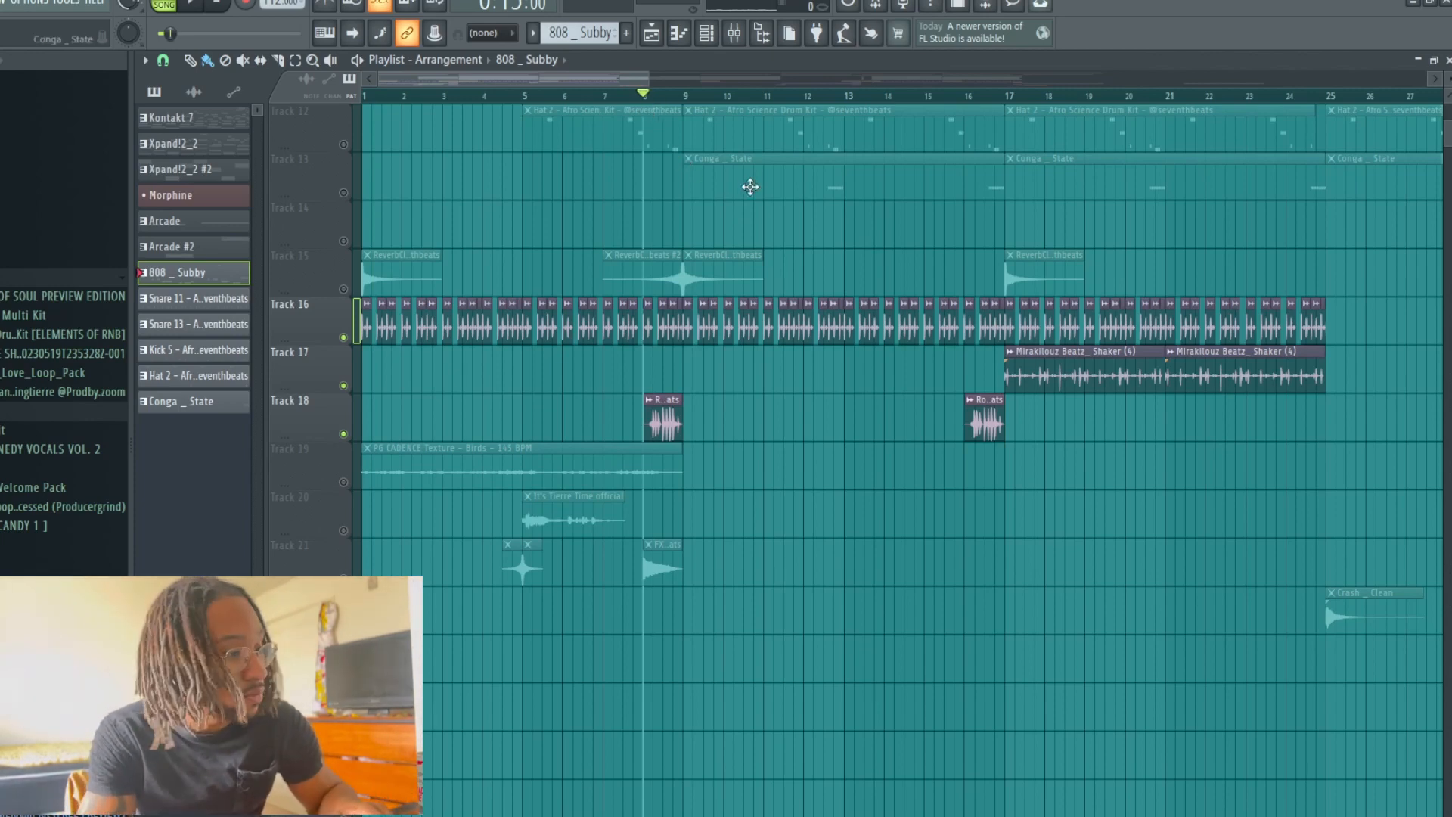
{"action": "key", "text": "space"}
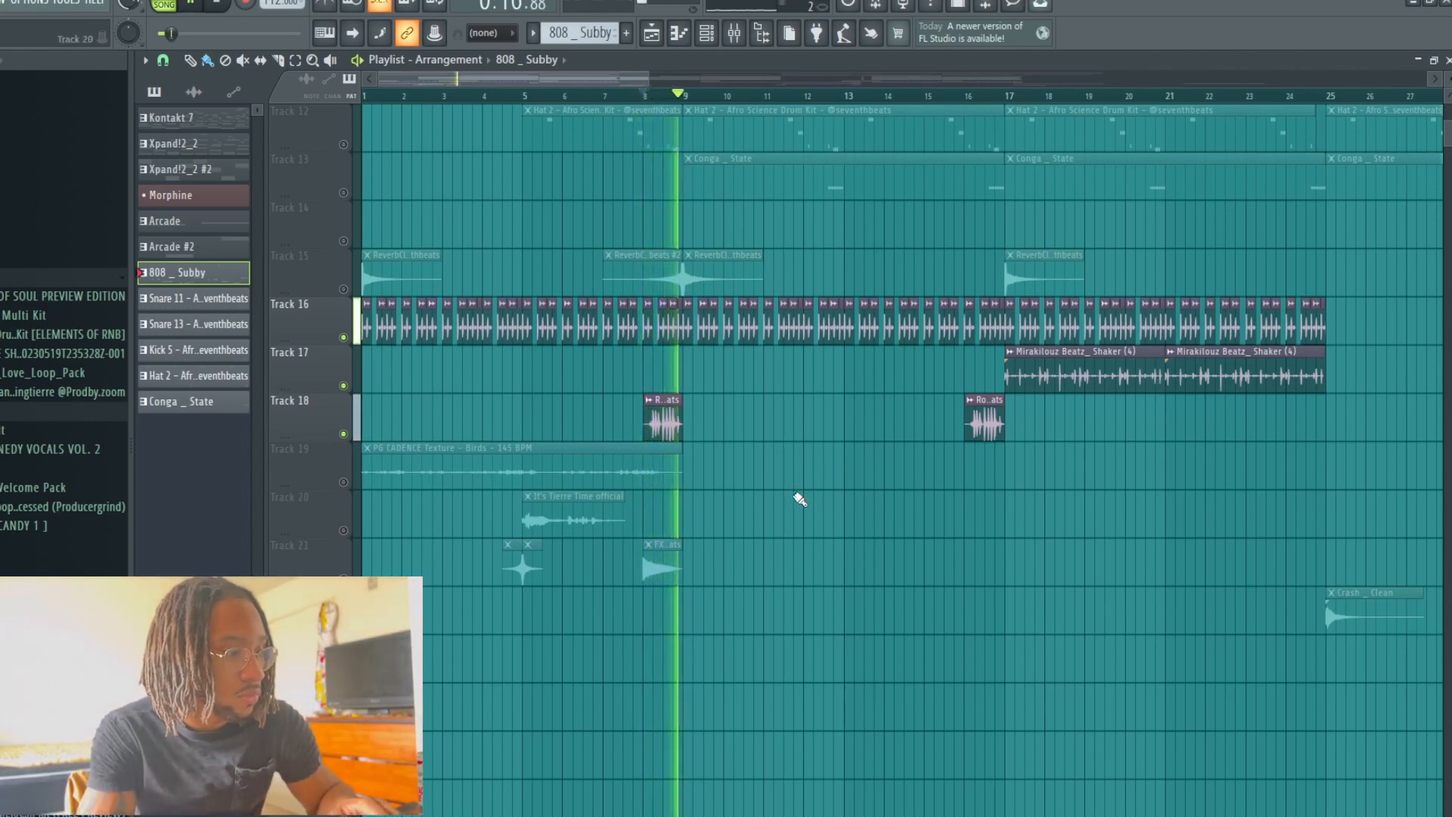
{"action": "key", "text": "space"}
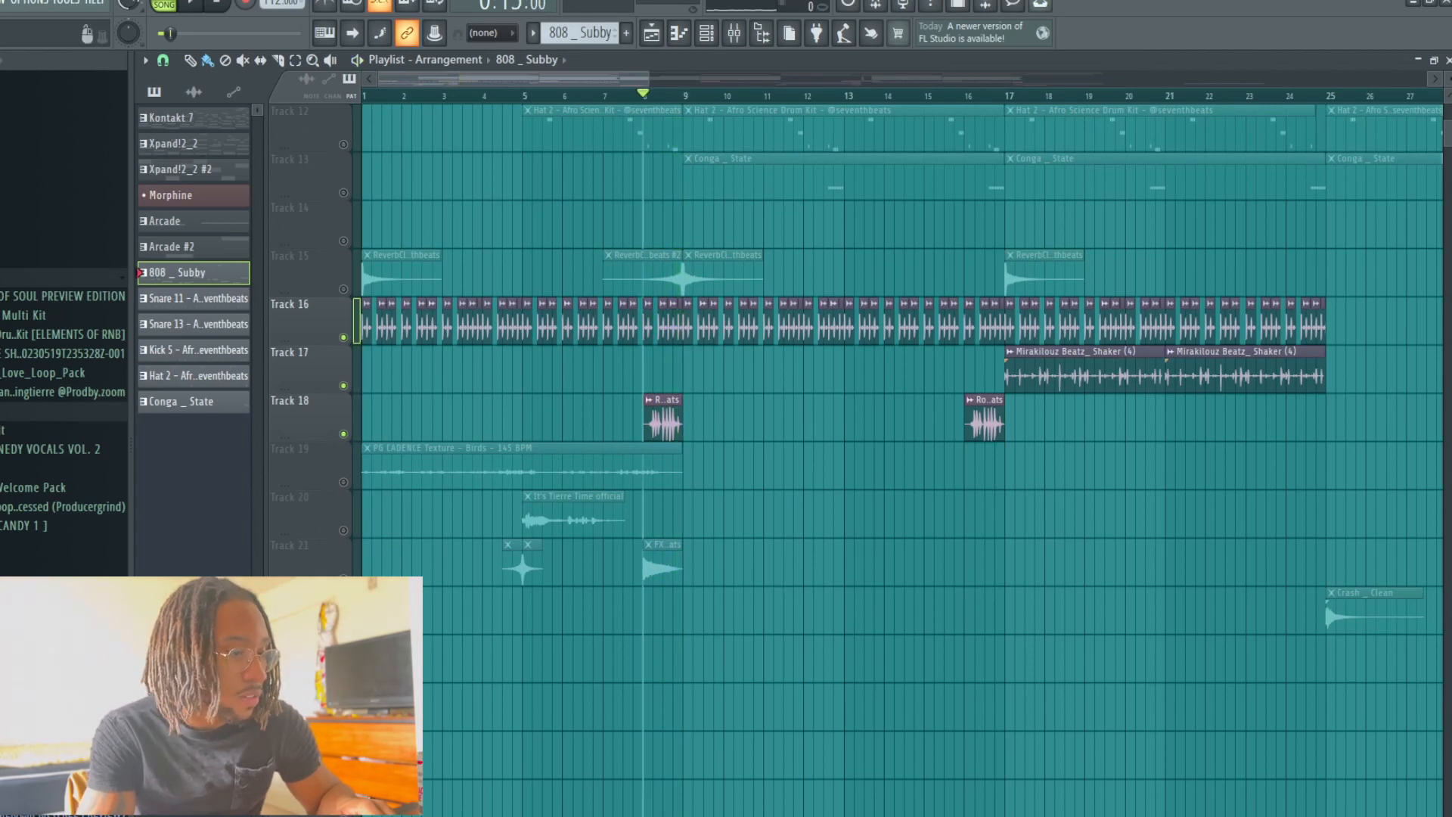
Step: Unmute the texture, vocal tag and FX clips on Tracks 19 to 21, and re-enable all the other playlist tracks
{"action": "left_click", "coordinate": [344, 481]}
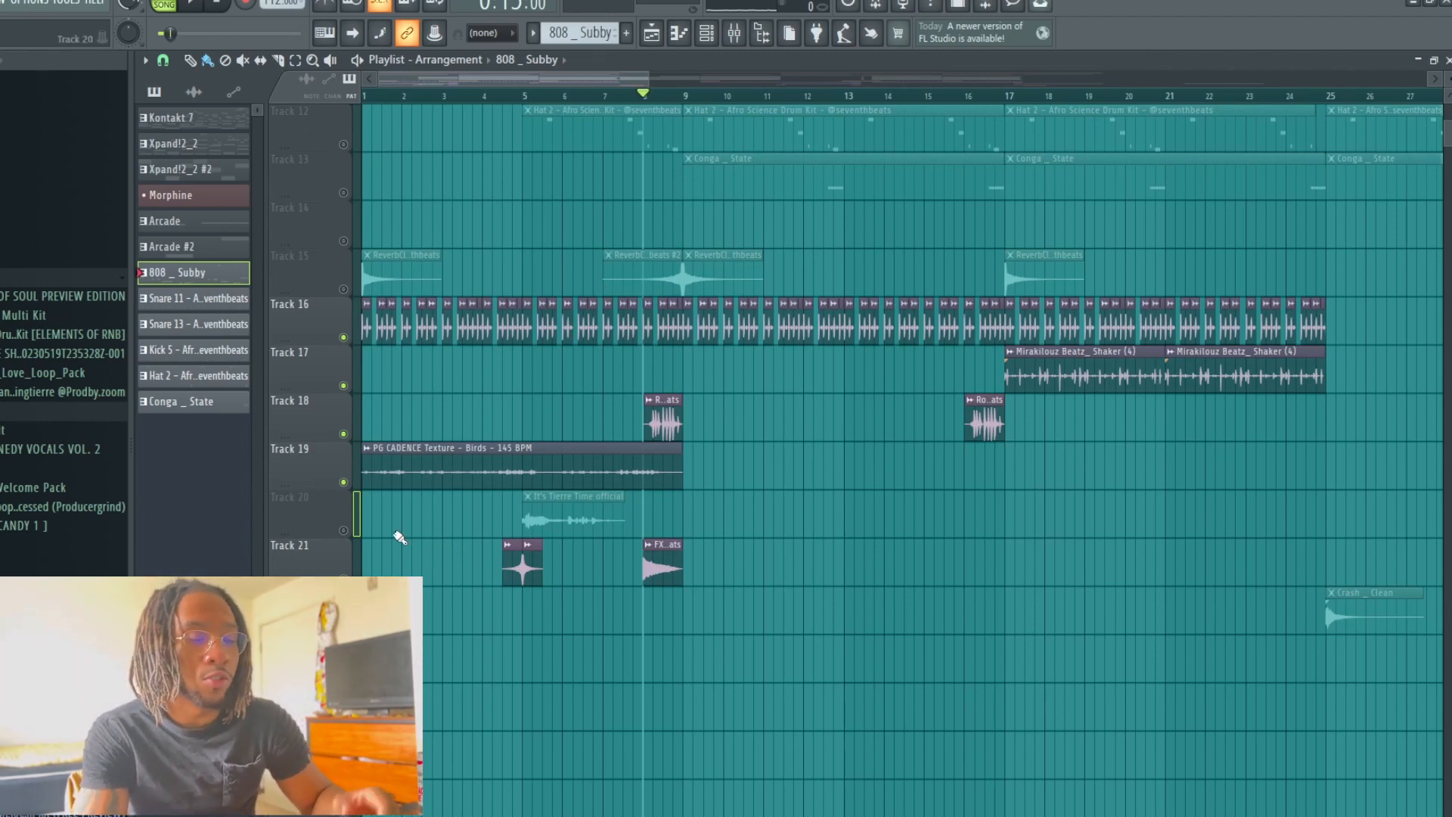
{"action": "left_click", "coordinate": [344, 530]}
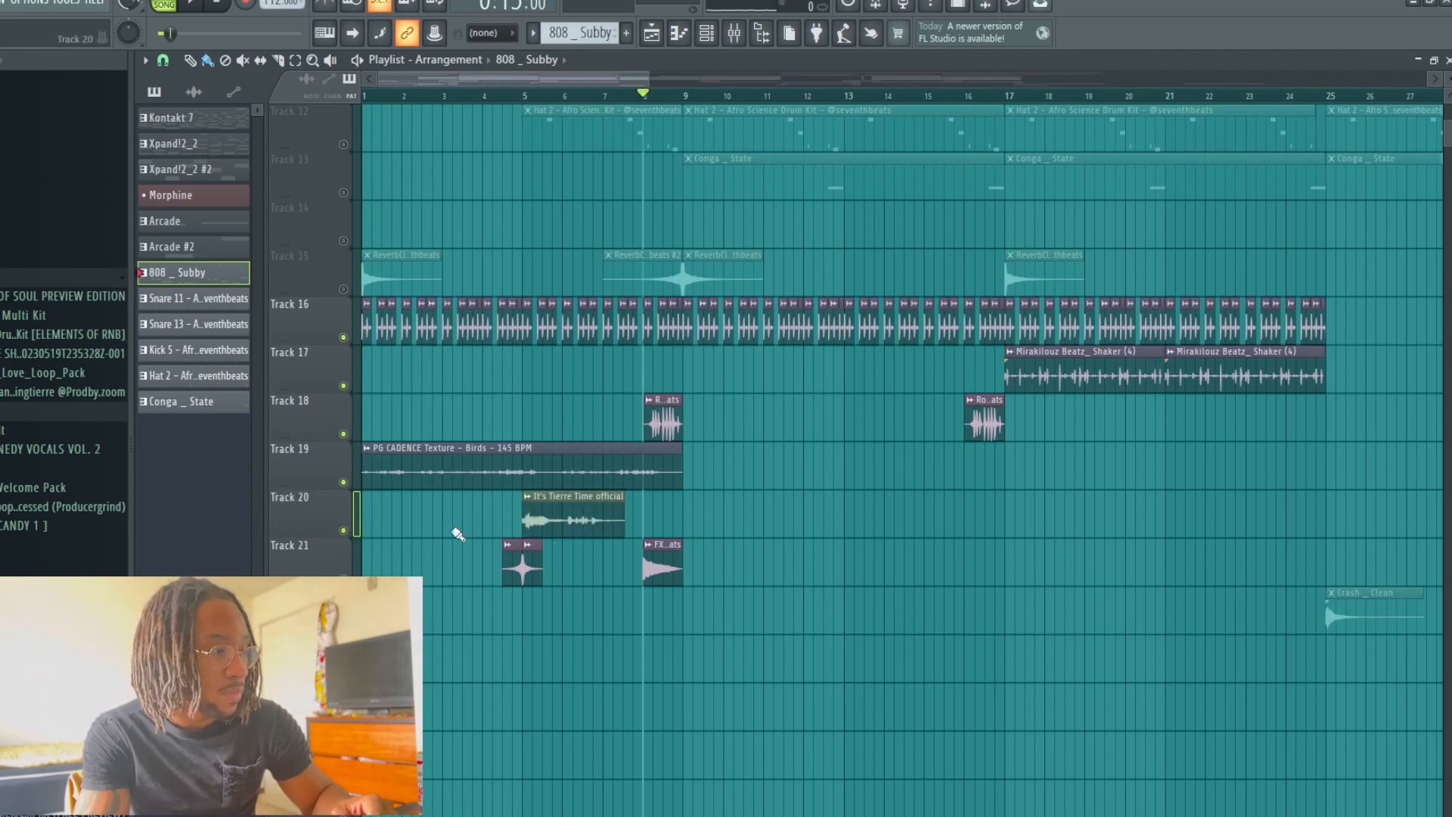
{"action": "scroll", "coordinate": [458, 534], "scroll_direction": "up", "scroll_amount": 4}
{"action": "right_click", "coordinate": [344, 530]}
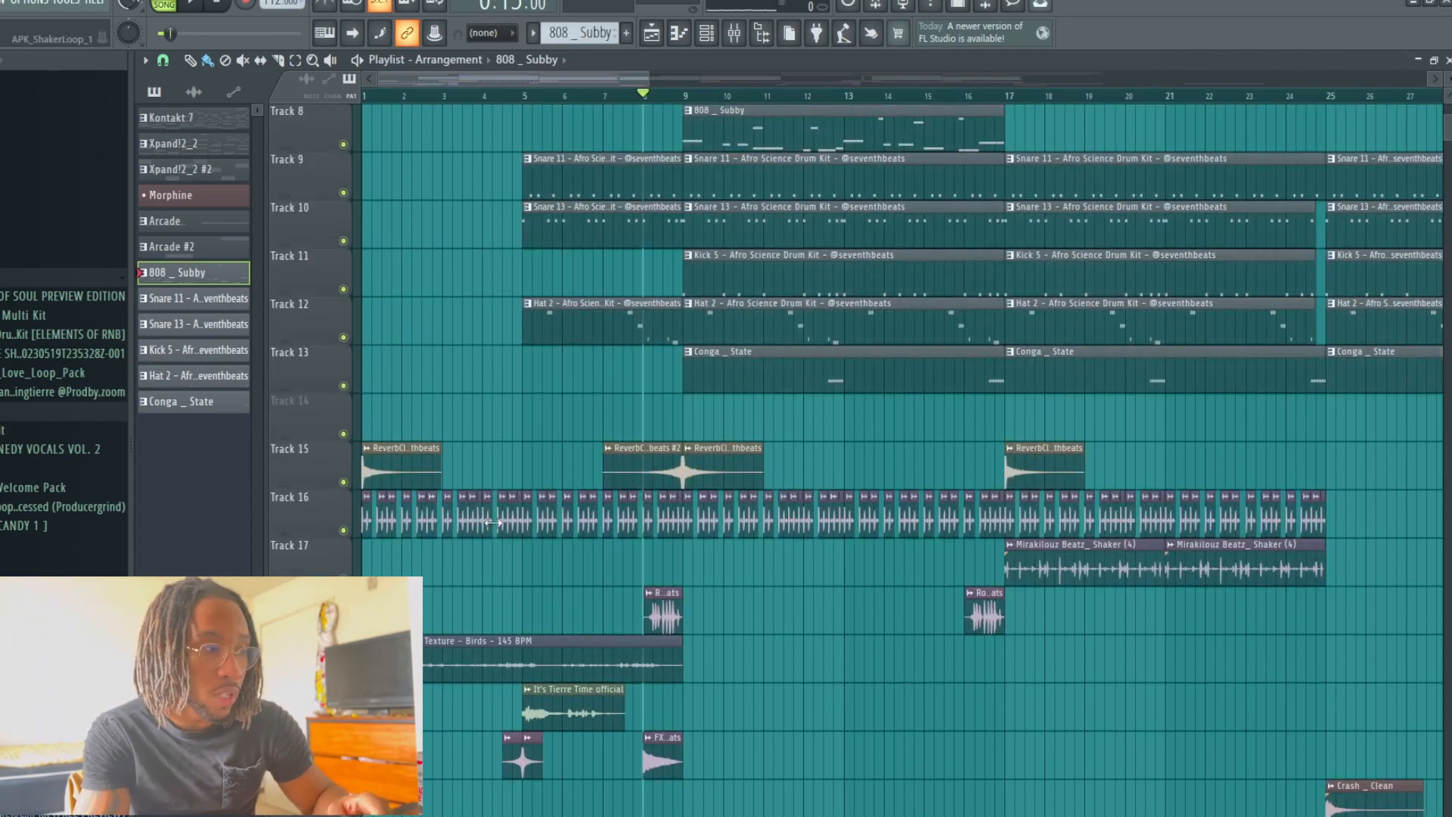
Step: Play the full arrangement from bar 1, and shift the Xpand!2_2 #2 clip on Track 3 slightly later during playback
{"action": "scroll", "coordinate": [492, 522], "scroll_direction": "up", "scroll_amount": 7}
{"action": "left_click", "coordinate": [365, 95]}
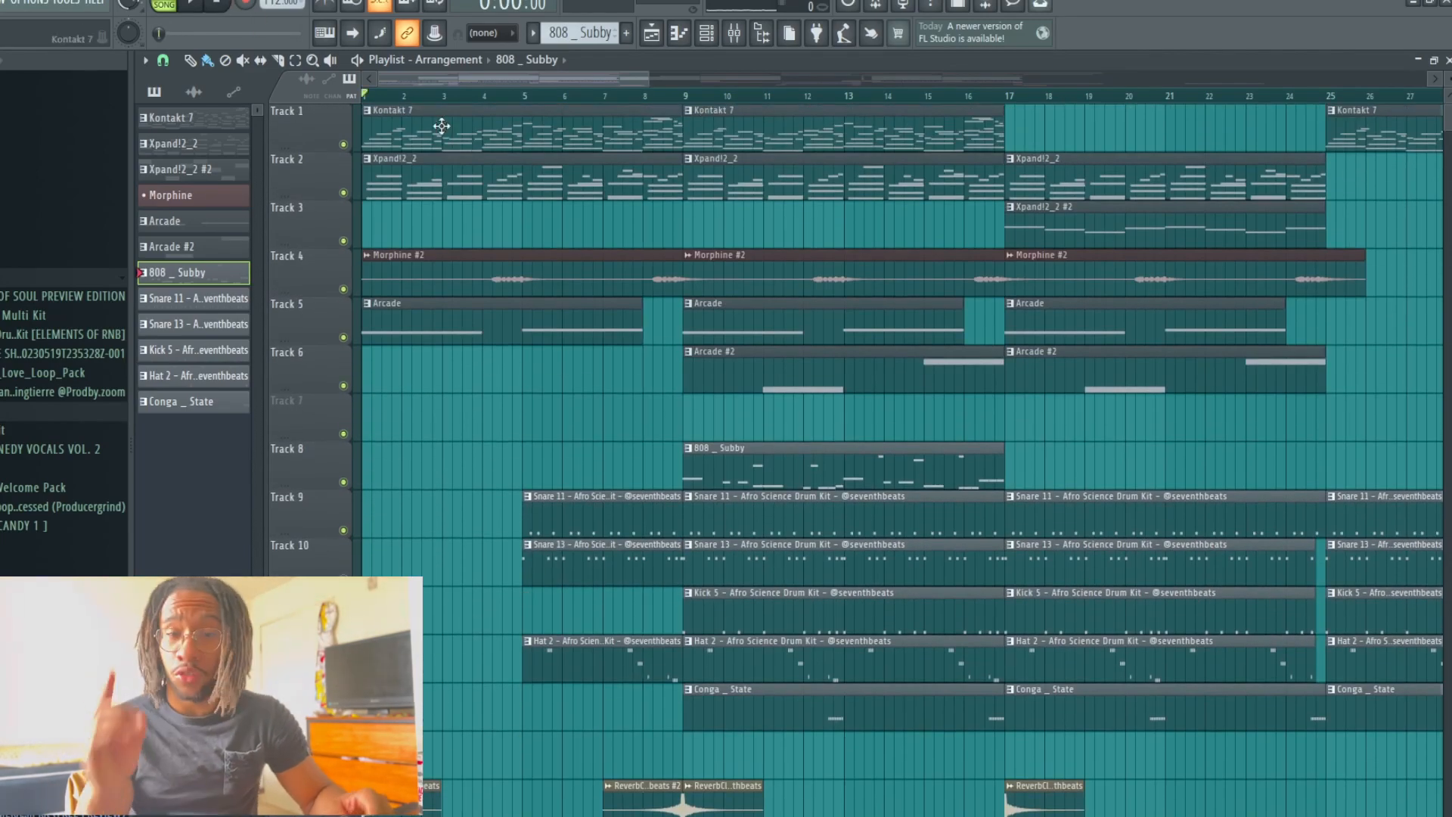
{"action": "key", "text": "space"}
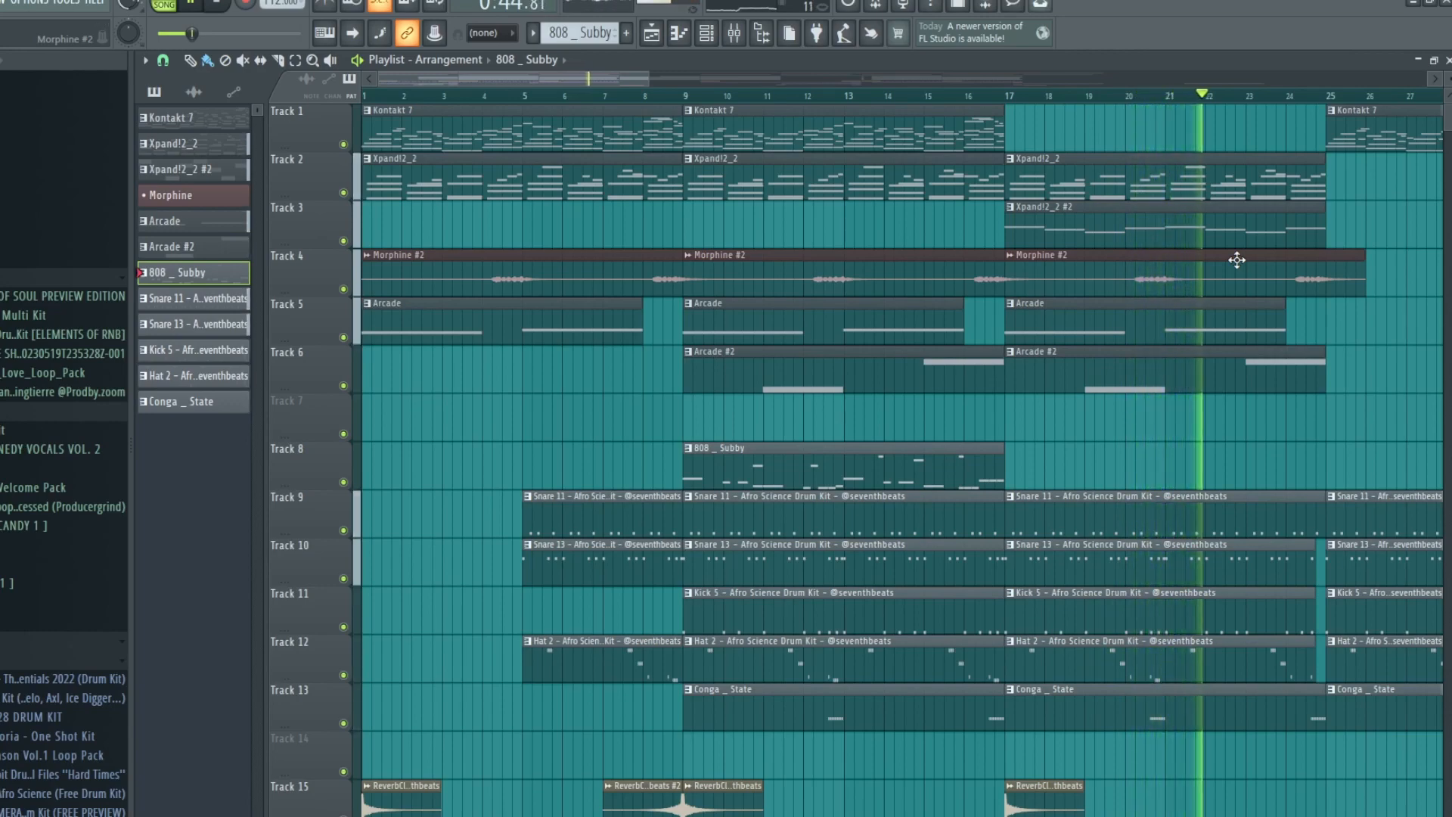
{"action": "left_click_drag", "start_coordinate": [1238, 229], "coordinate": [1245, 229]}
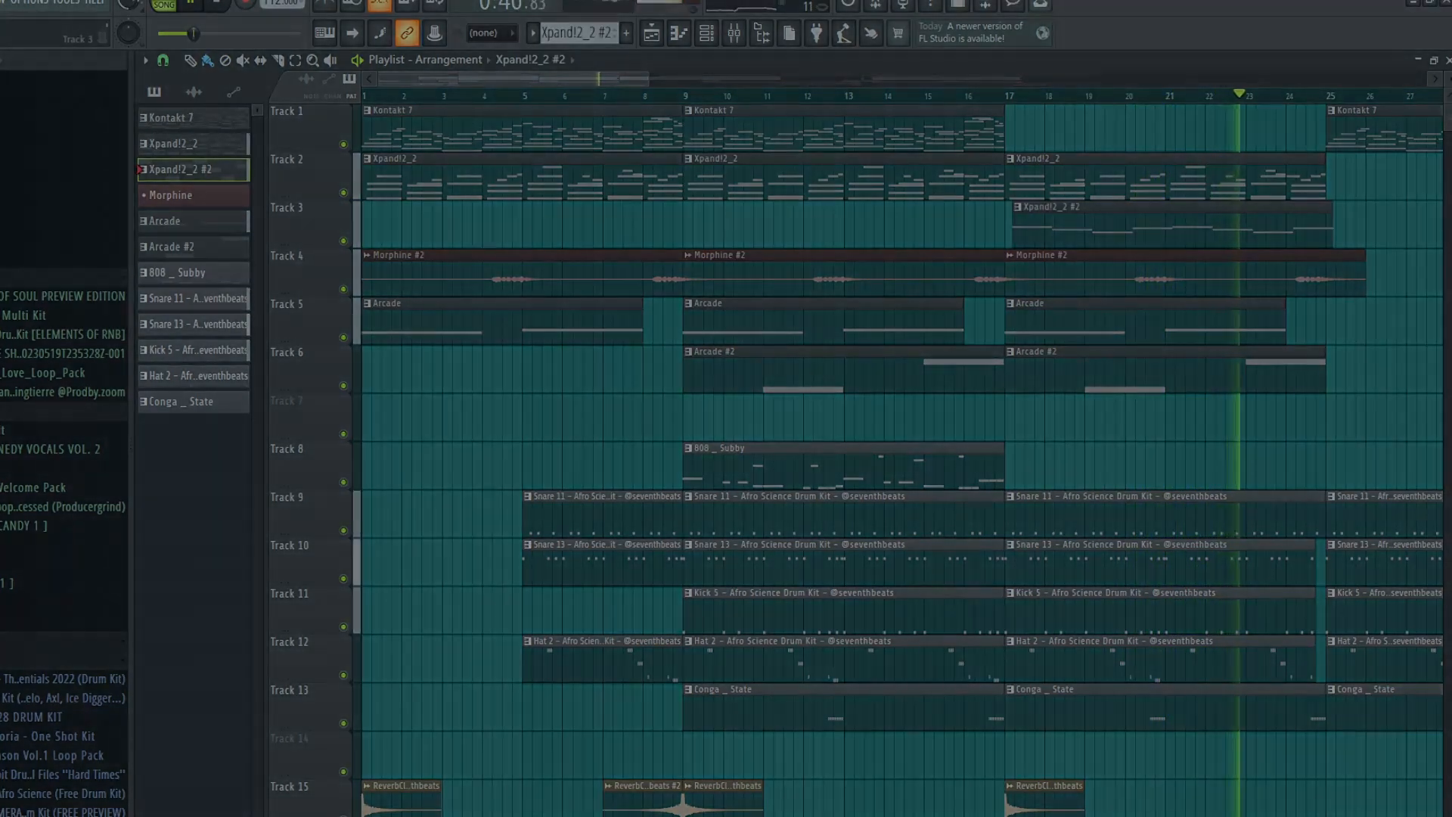